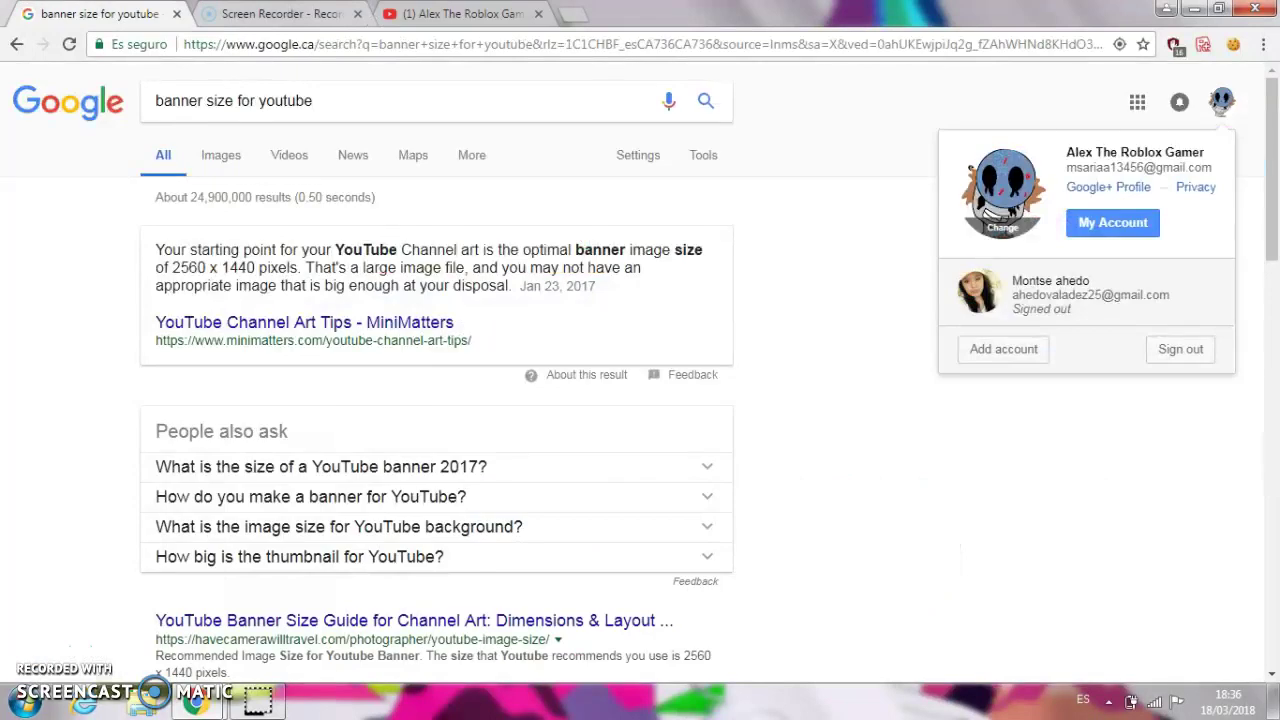
- Look through the image results for "banner size for youtube" and return to the general web results
click(915, 263)
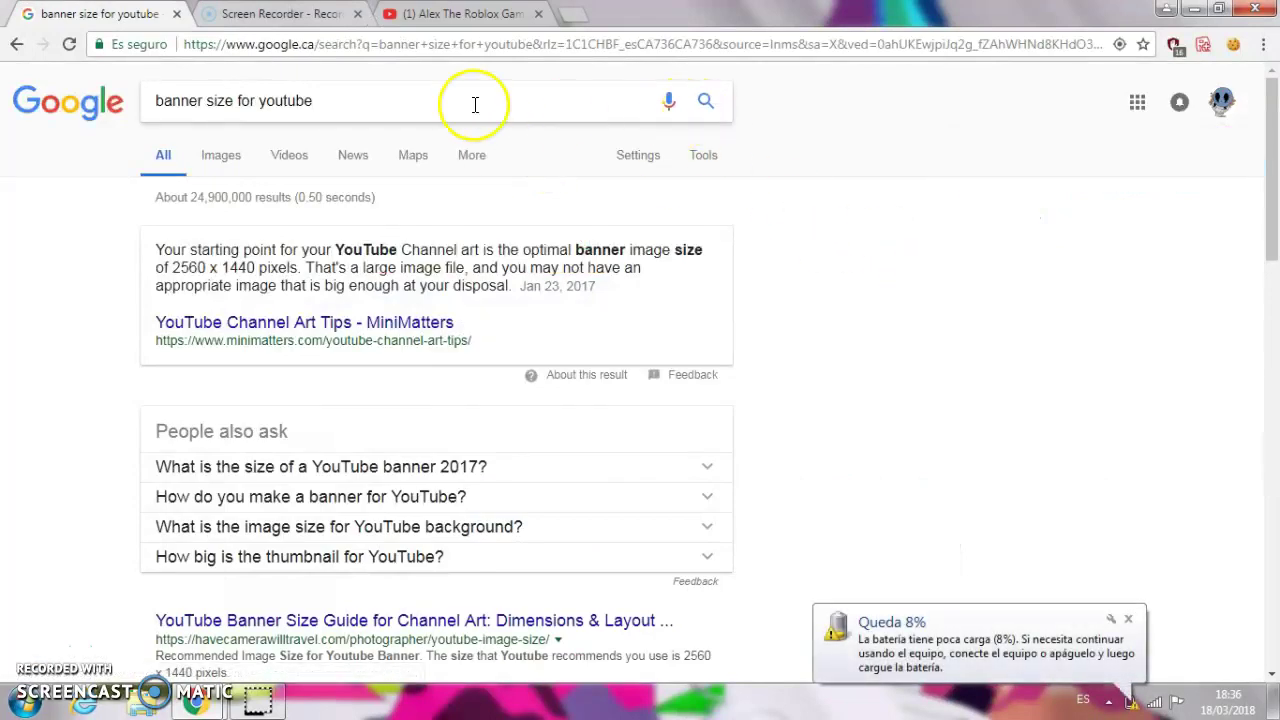
click(210, 158)
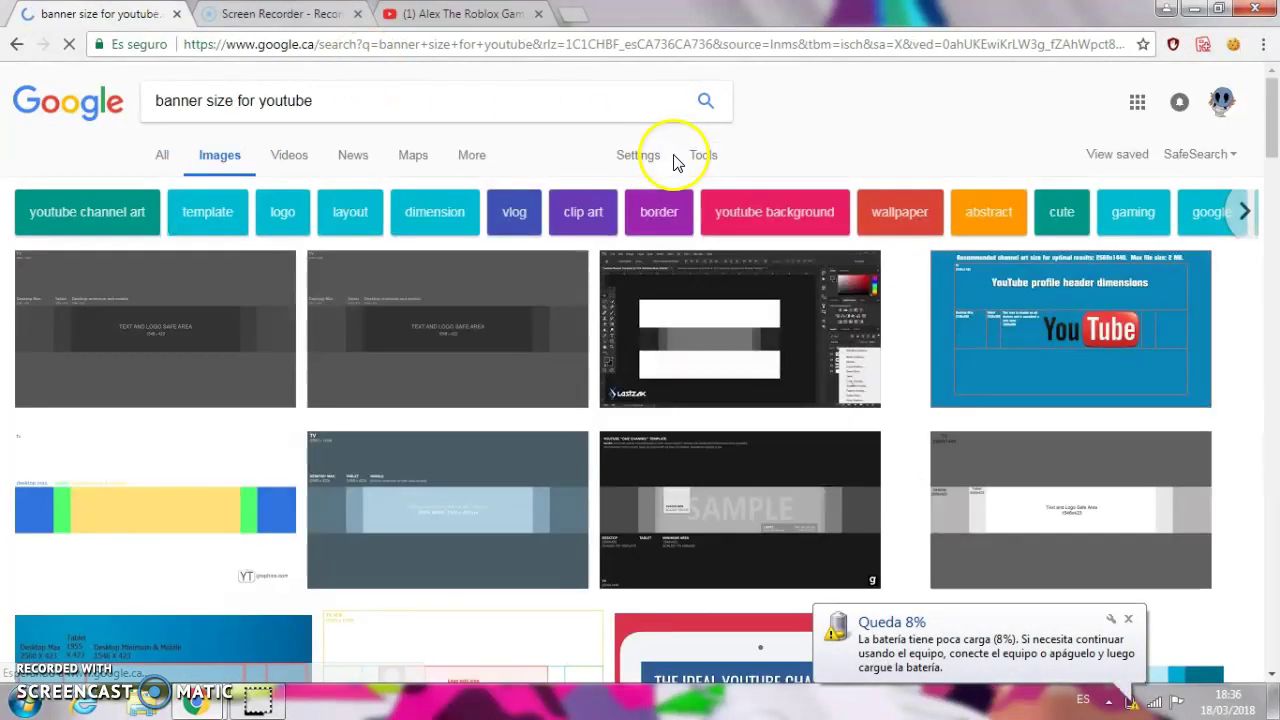
click(1260, 266)
drag(1260, 266, 1257, 130)
click(166, 155)
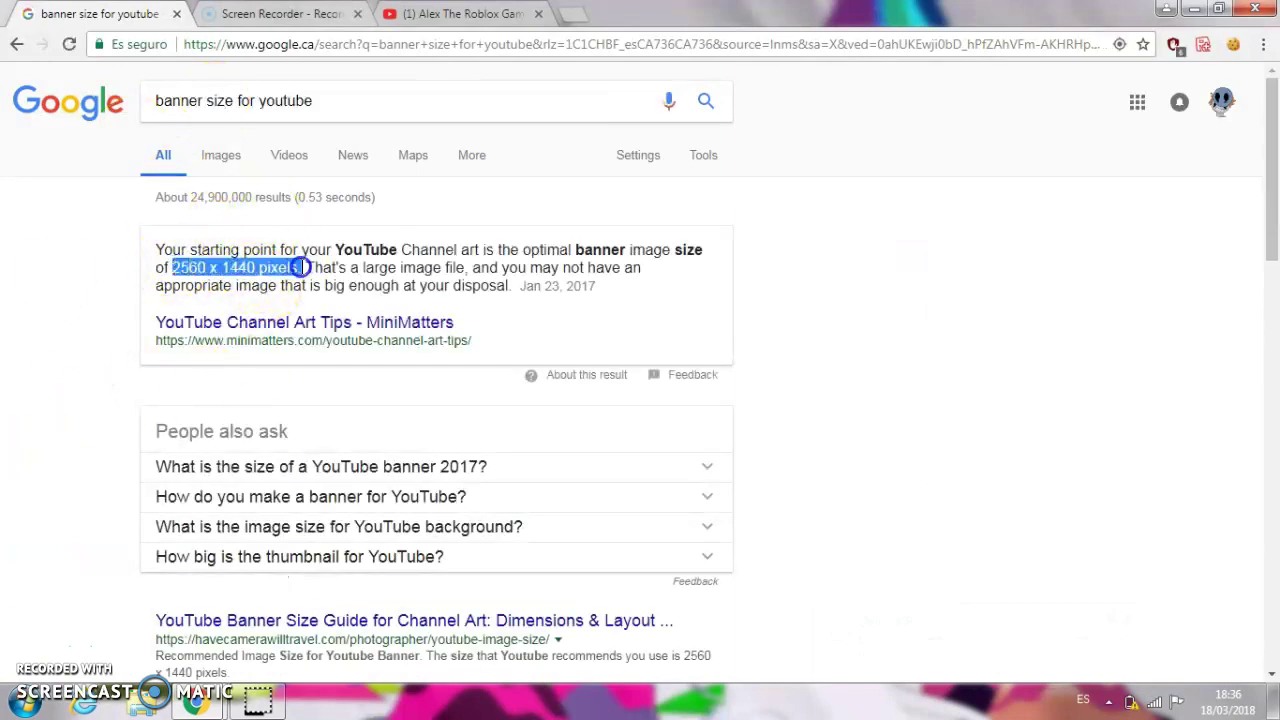
- Copy the recommended size "2560 x 1440 pixels" from the featured answer about YouTube channel art
drag(295, 267, 300, 267)
right_click(334, 264)
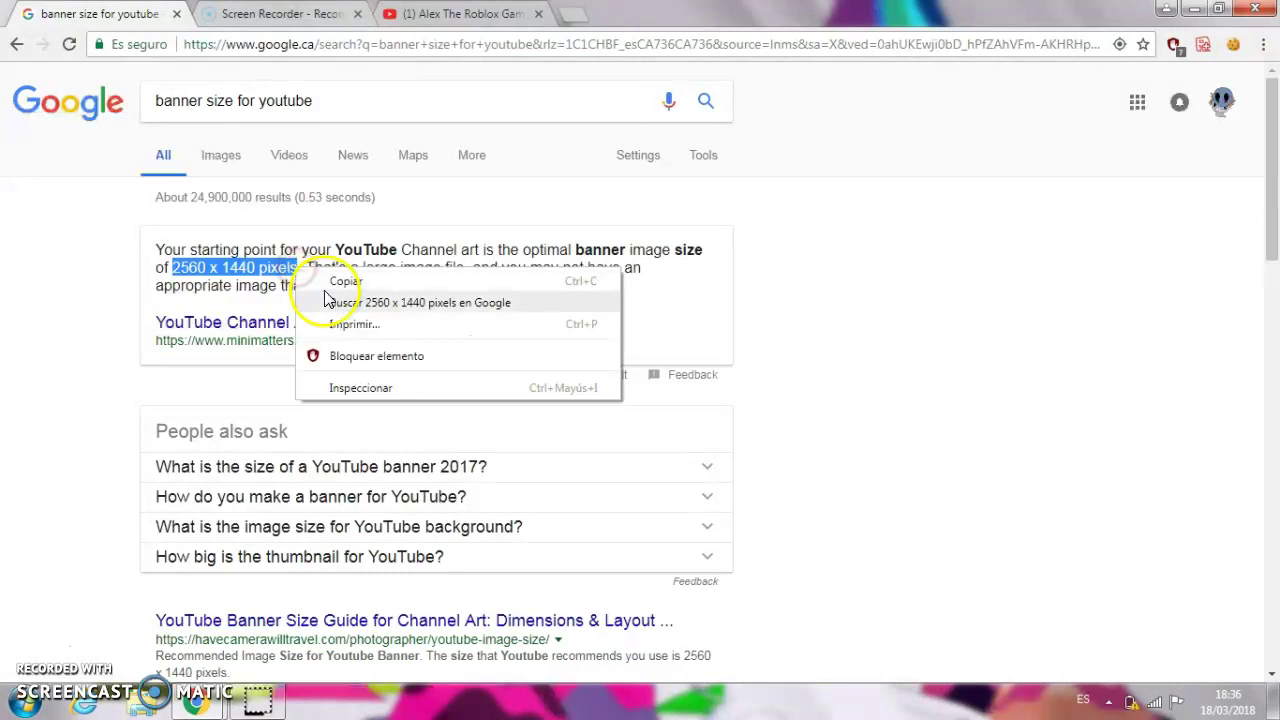
click(329, 285)
- Replace the search query with the copied size, search for "2560 x 1440 pixels banner" and show the image results
click(389, 104)
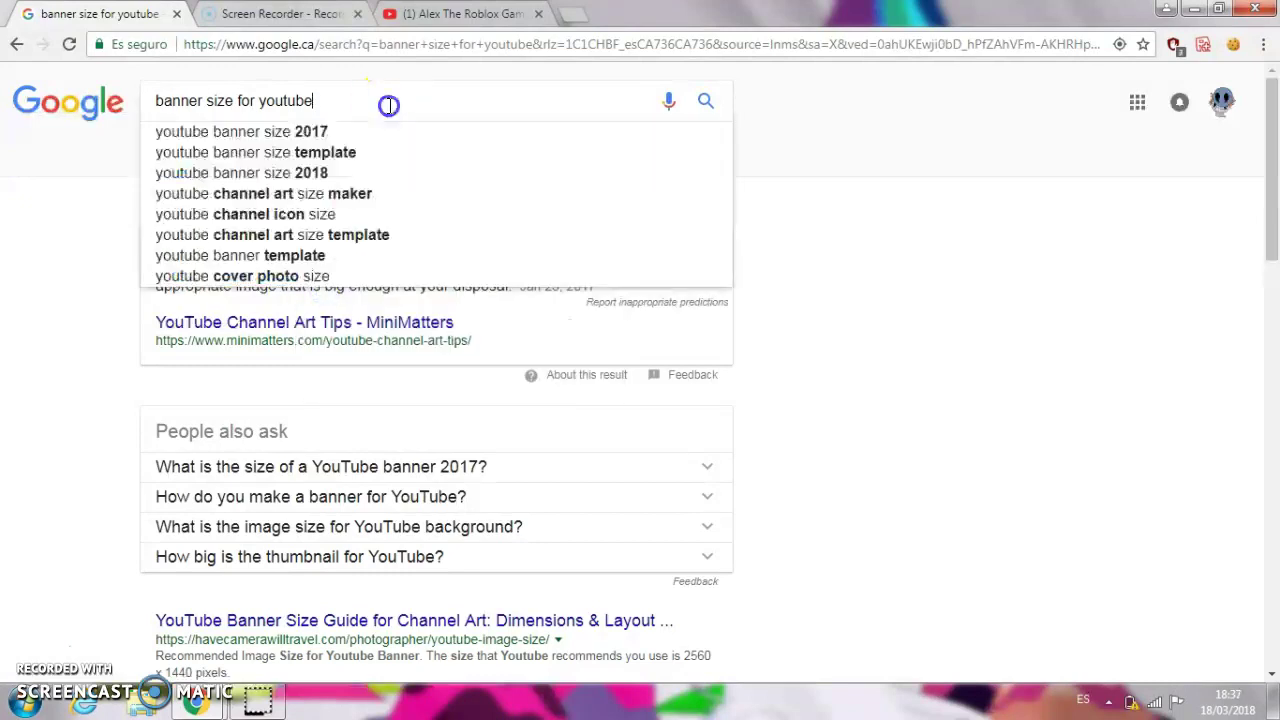
key(BackSpace)
key(BackSpace)
key(BackSpace)
key(BackSpace)
key(BackSpace)
key(BackSpace)
key(BackSpace)
key(BackSpace)
key(BackSpace)
key(BackSpace)
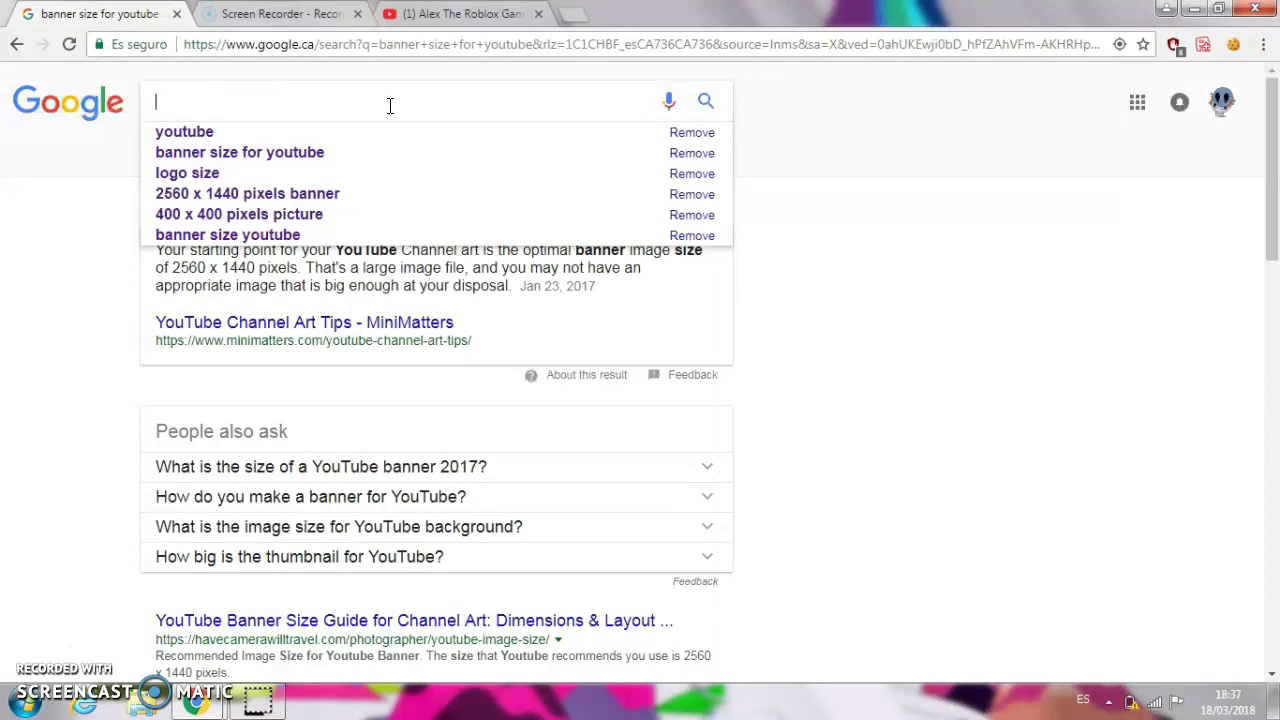
key(ctrl+v)
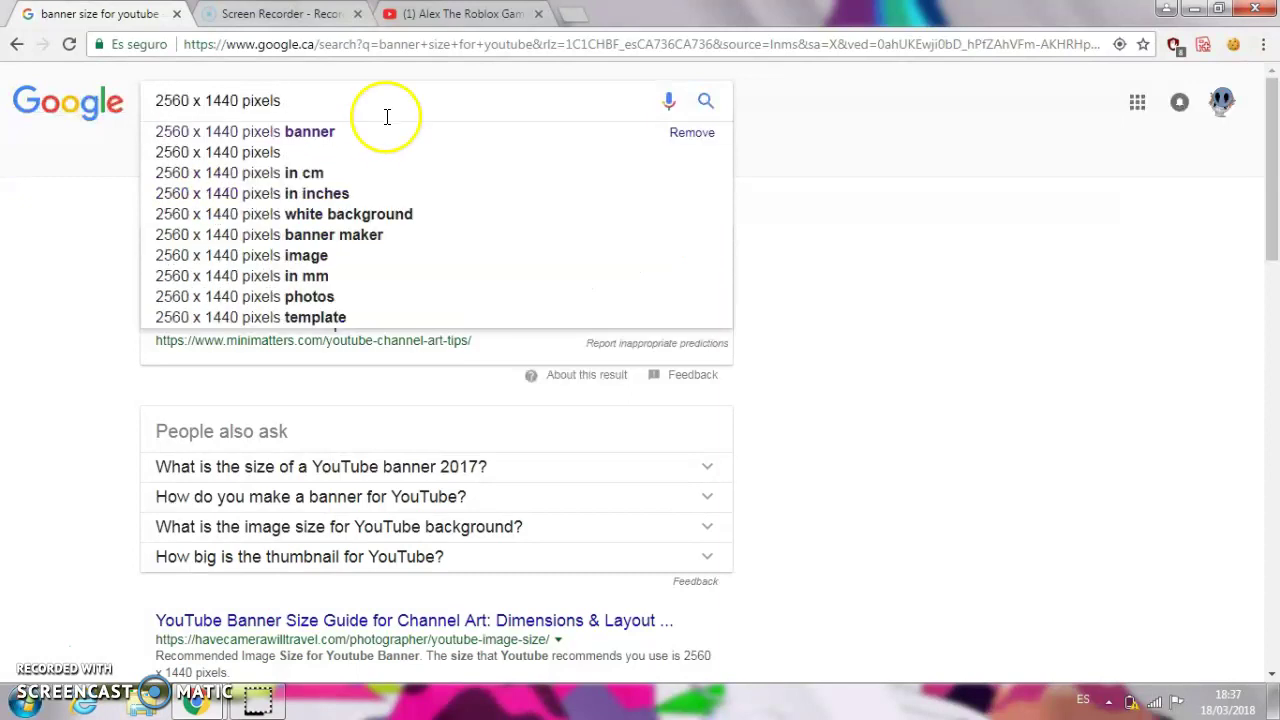
click(379, 136)
click(212, 160)
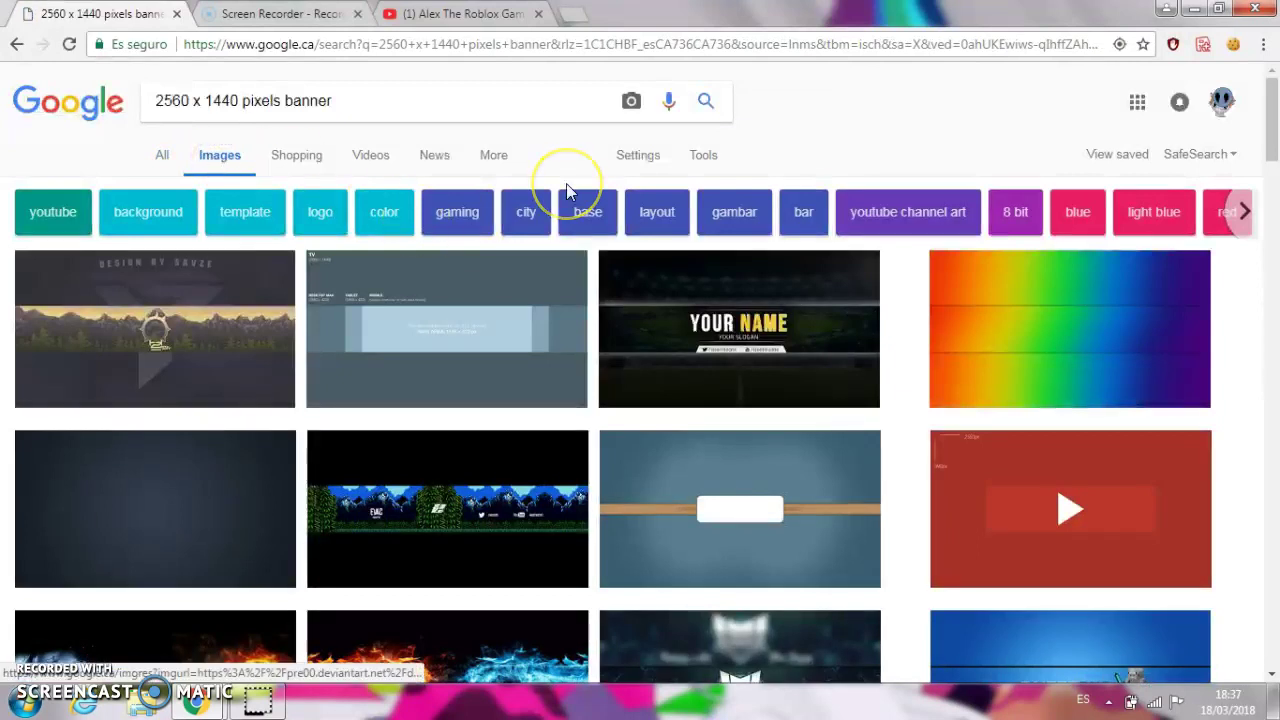
- Save the green matrix mask gaming banner from the image results as a PNG named hacker in the Descargas folder
scroll(567, 191, down, 5)
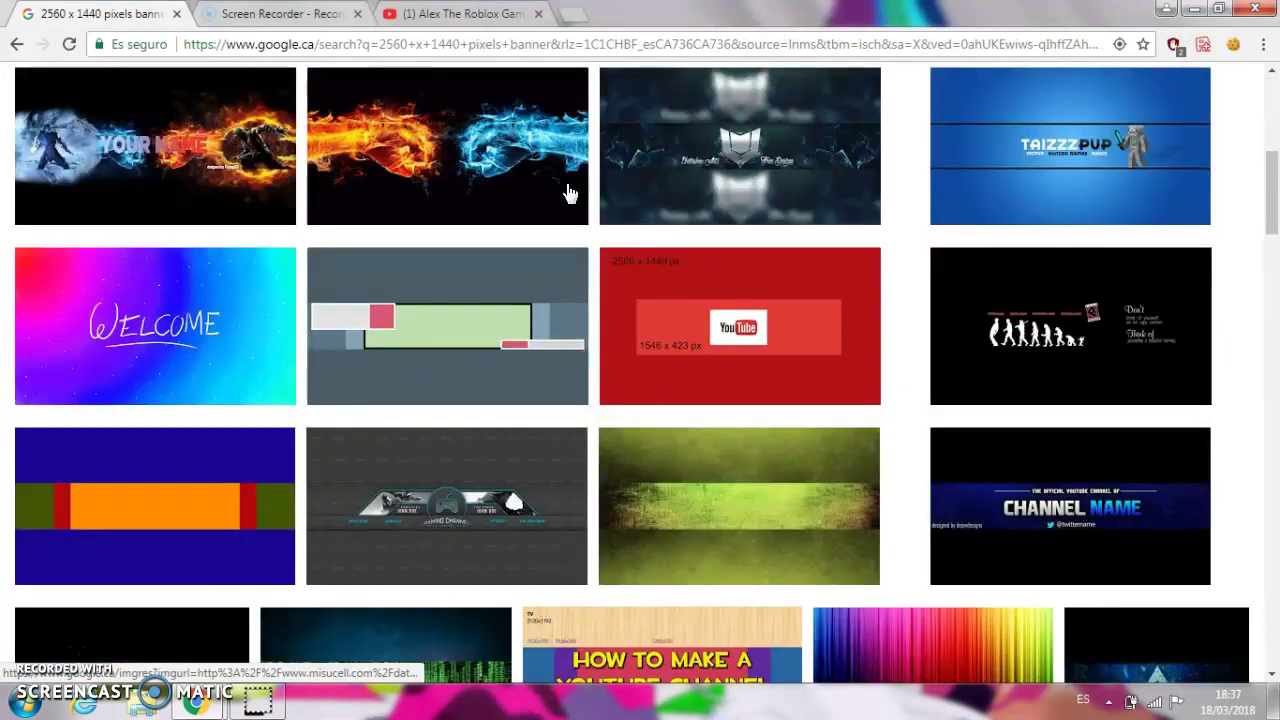
scroll(567, 191, down, 5)
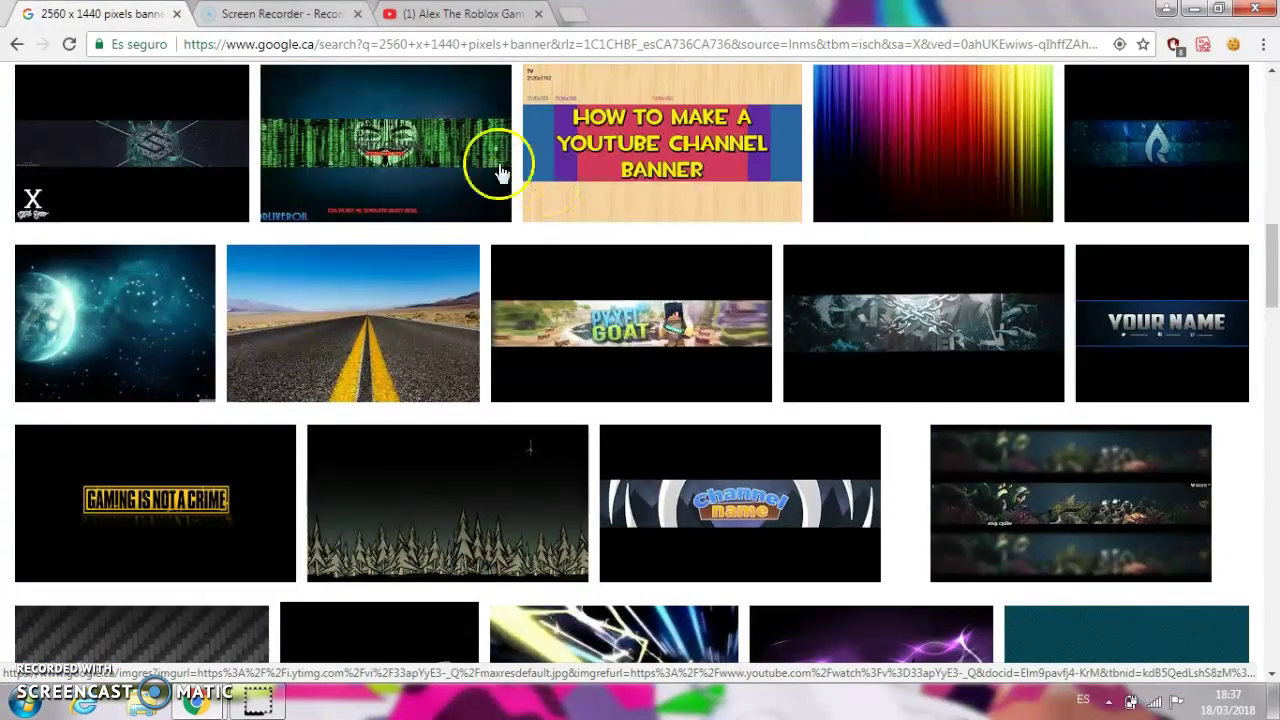
click(467, 130)
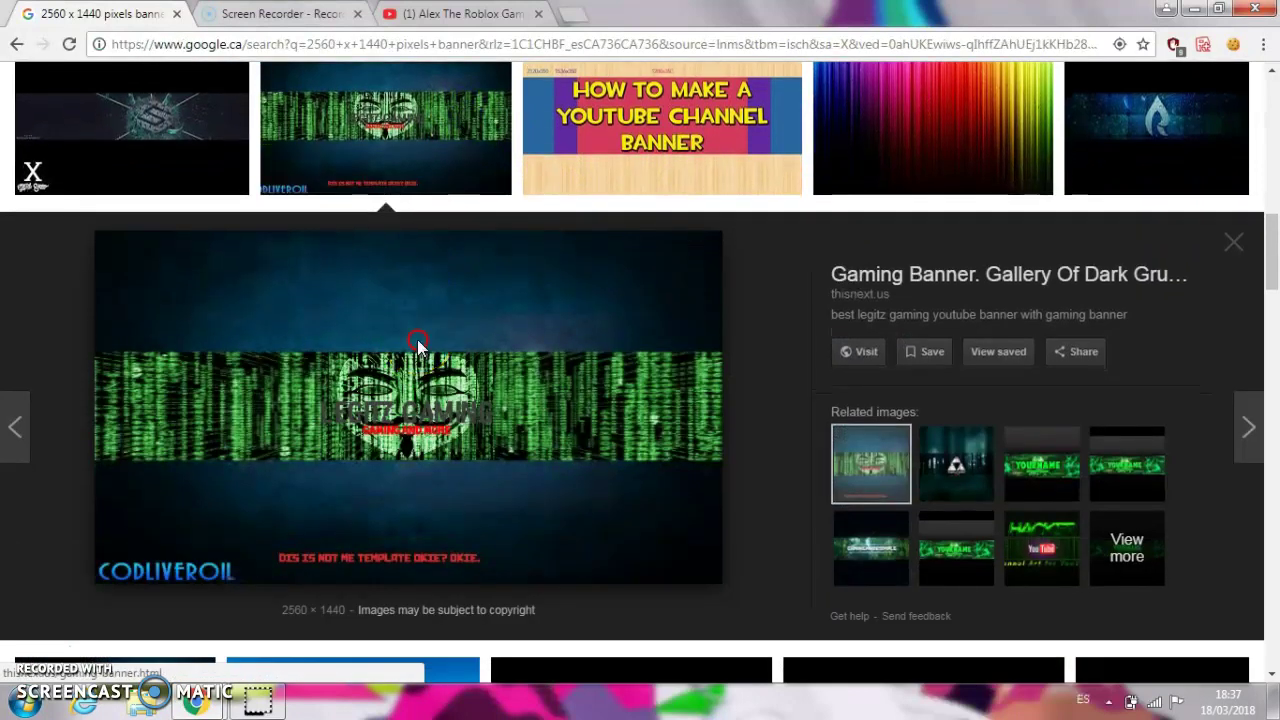
right_click(418, 343)
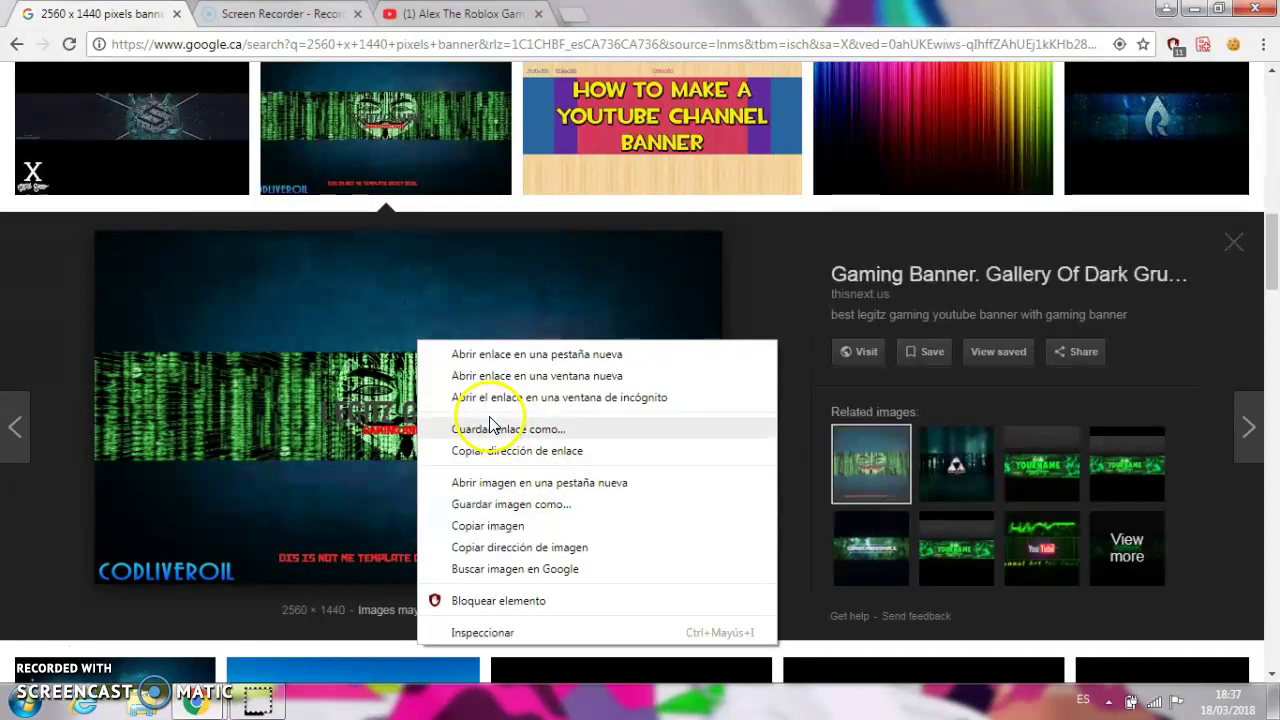
click(518, 506)
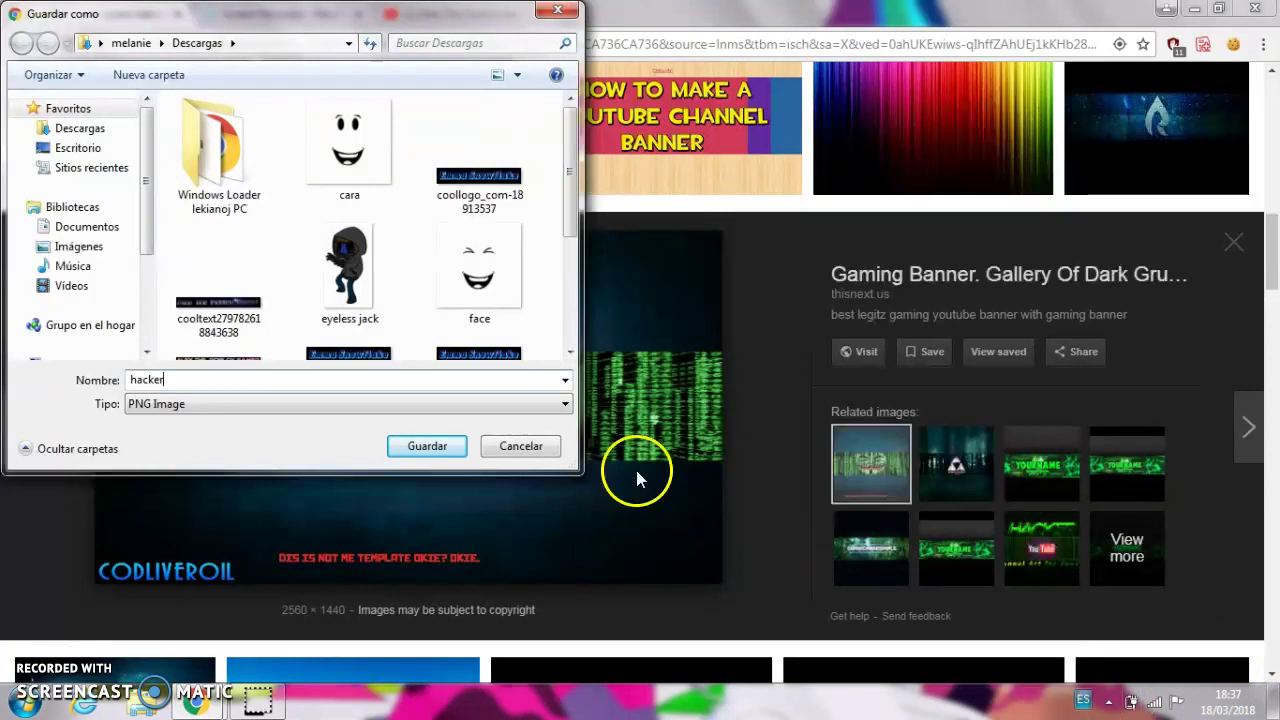
click(417, 446)
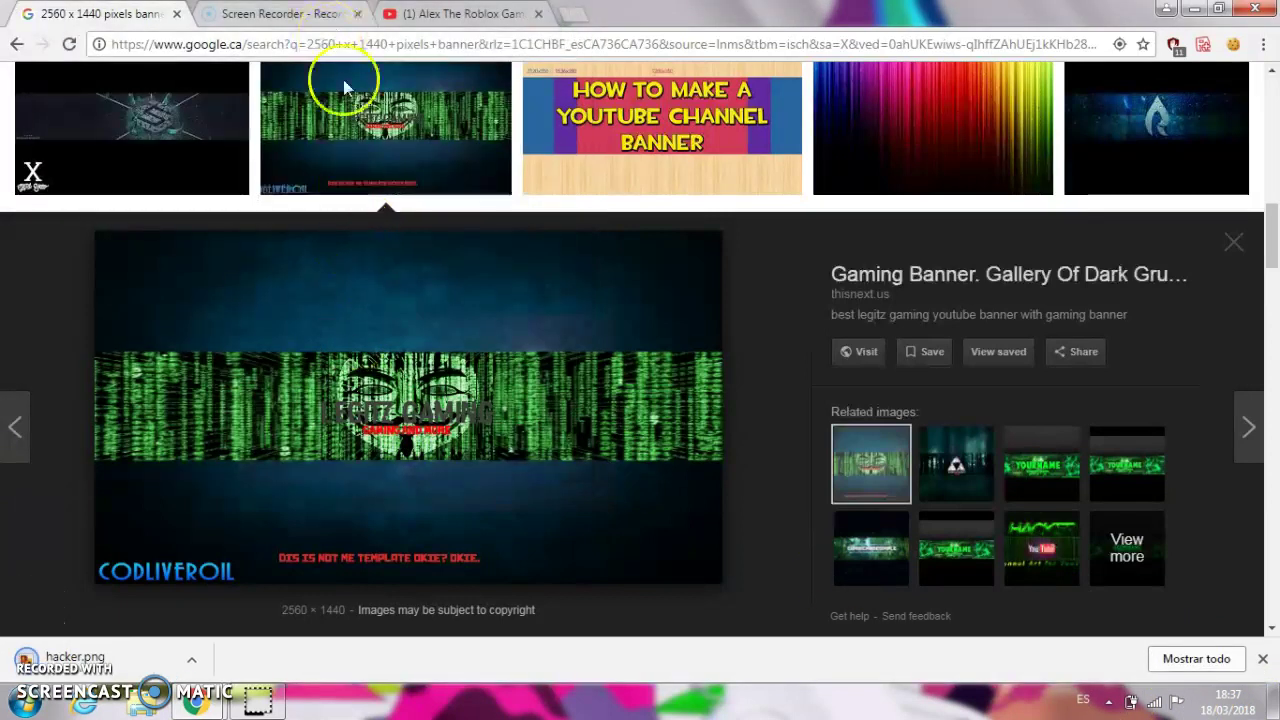
- Go to the YouTube channel page and open the channel icon for editing in the Google account
key(ctrl+Tab)
click(448, 16)
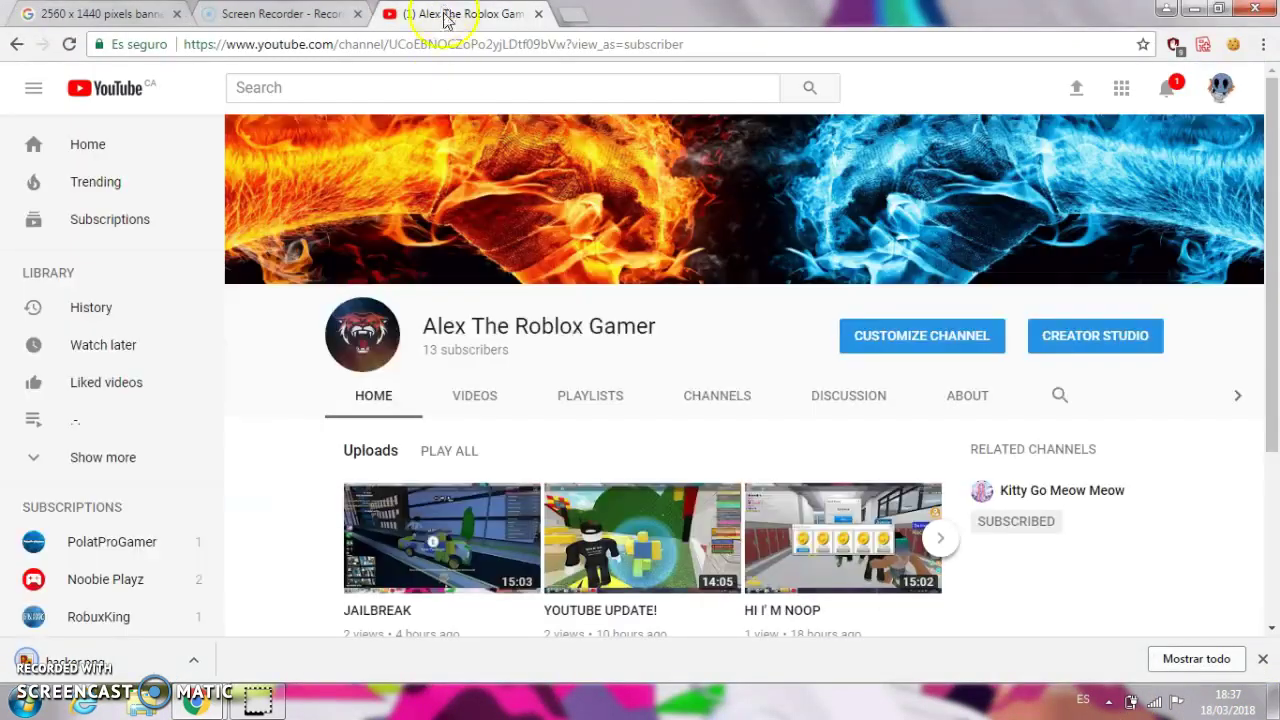
click(364, 340)
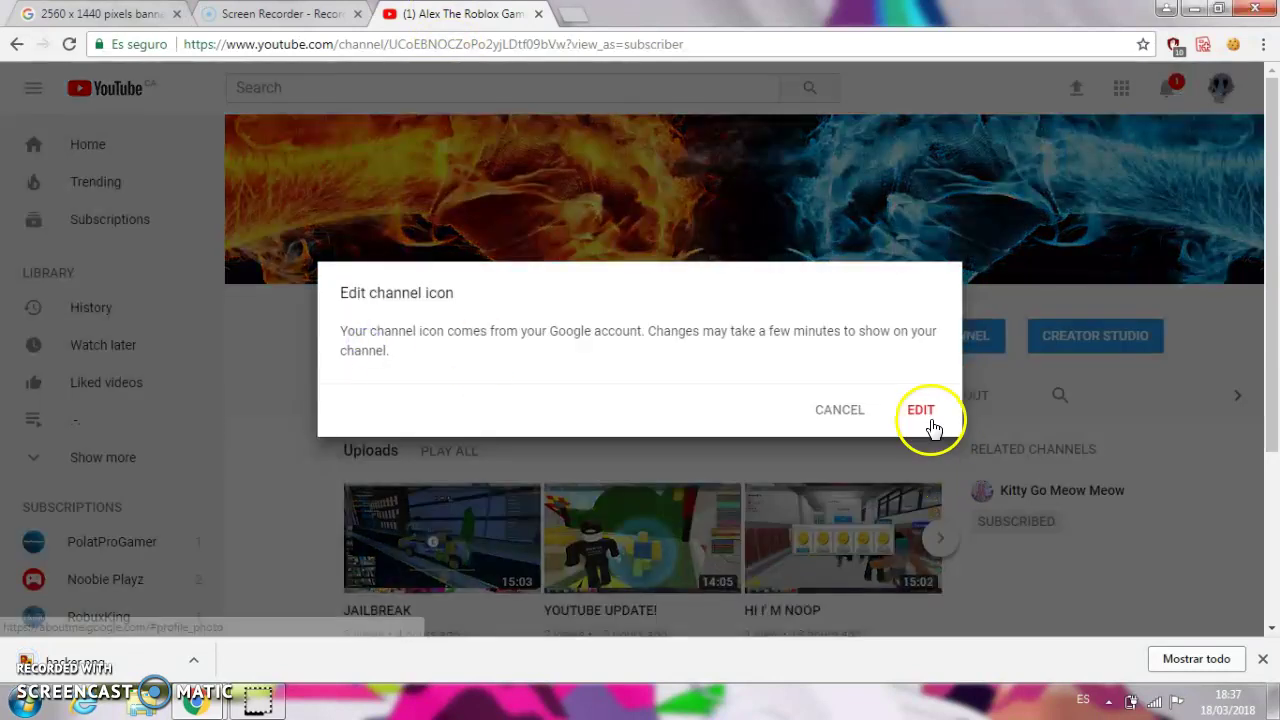
click(921, 411)
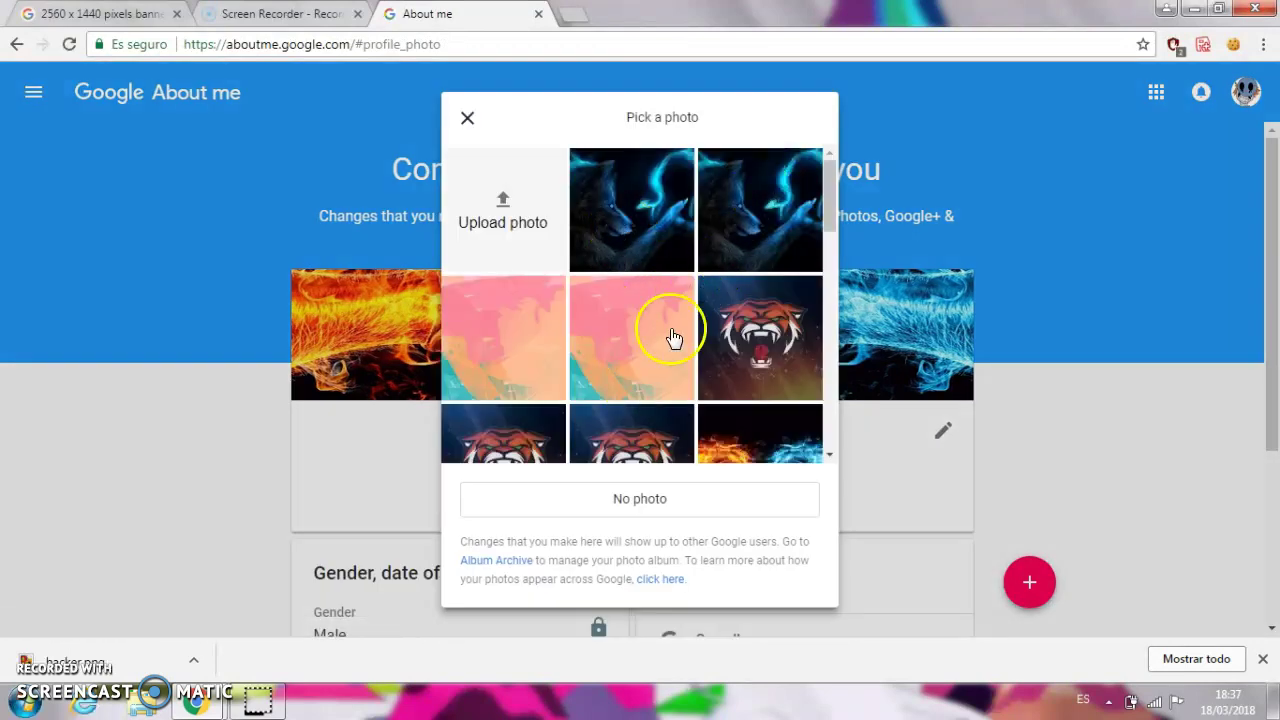
- Try to upload hacker.png from the Descargas folder as the profile photo
click(507, 213)
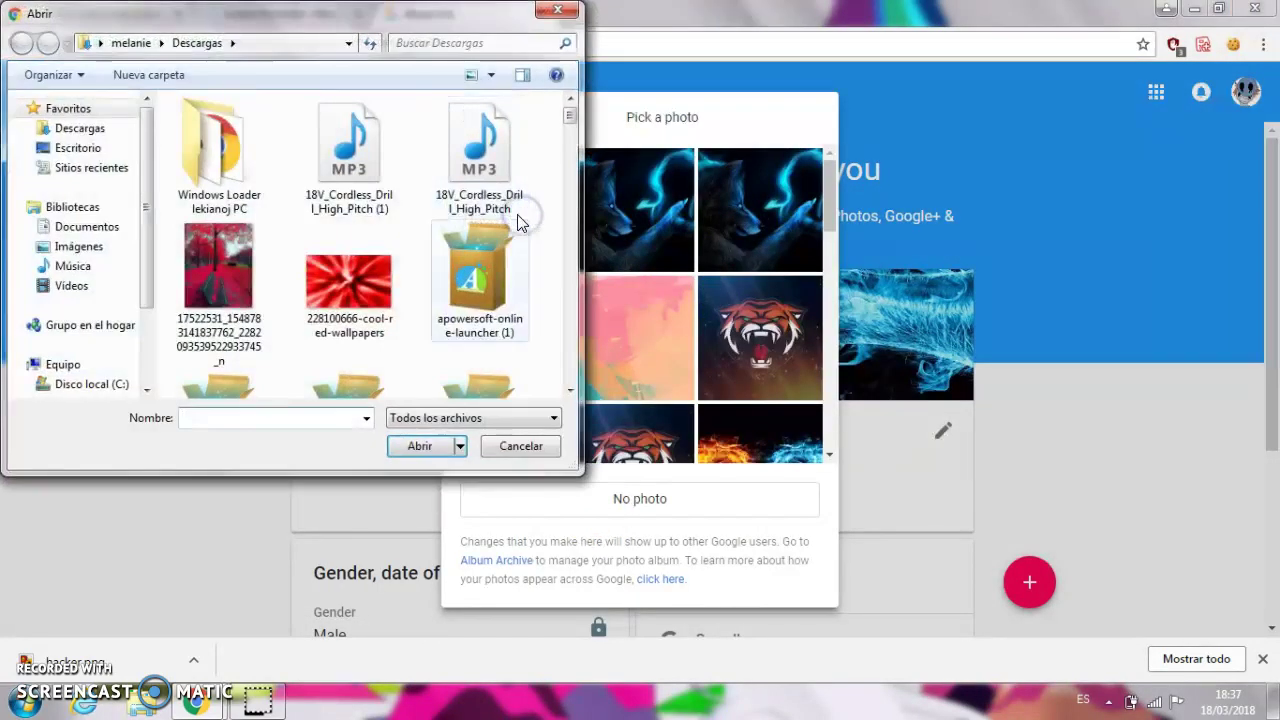
text(ha)
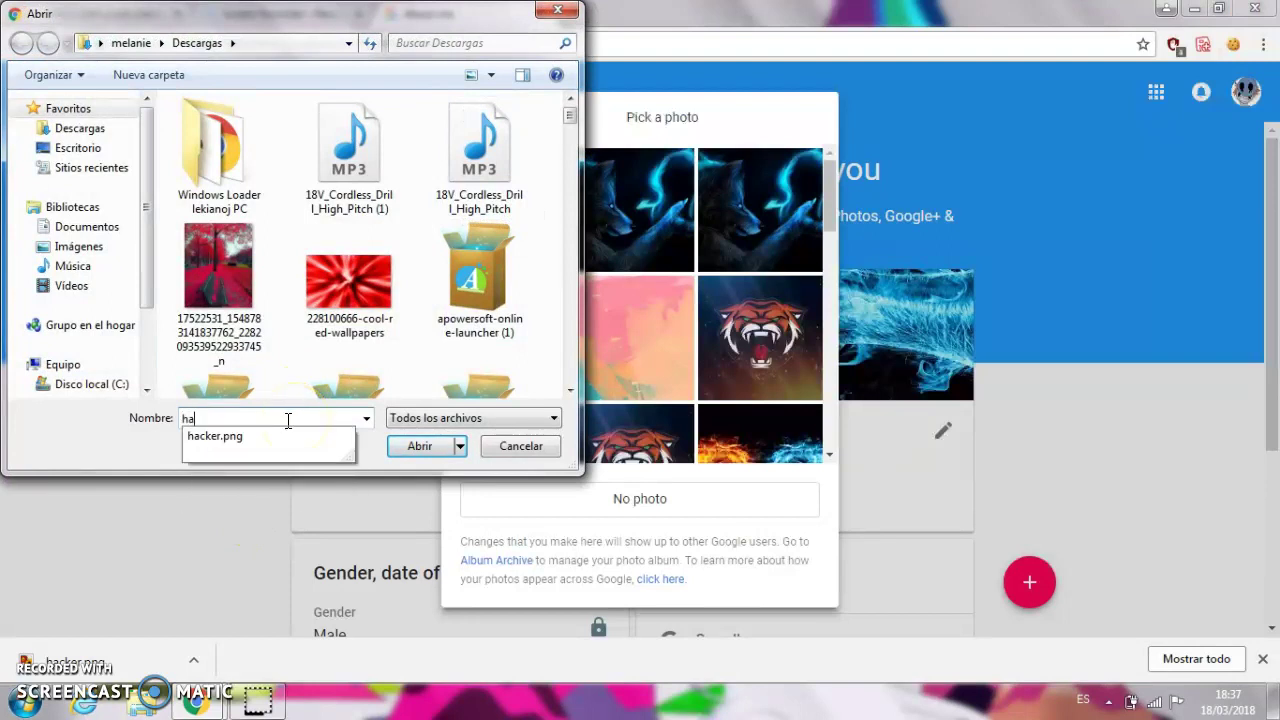
click(419, 446)
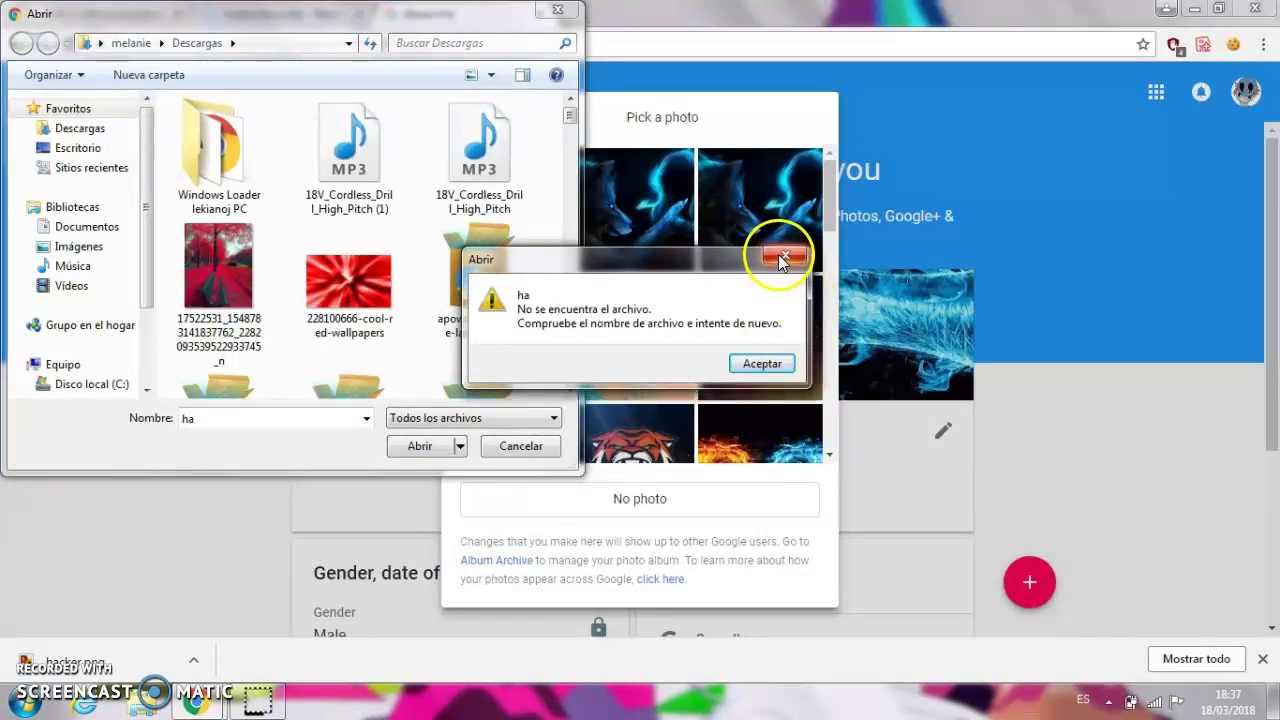
click(783, 259)
click(326, 414)
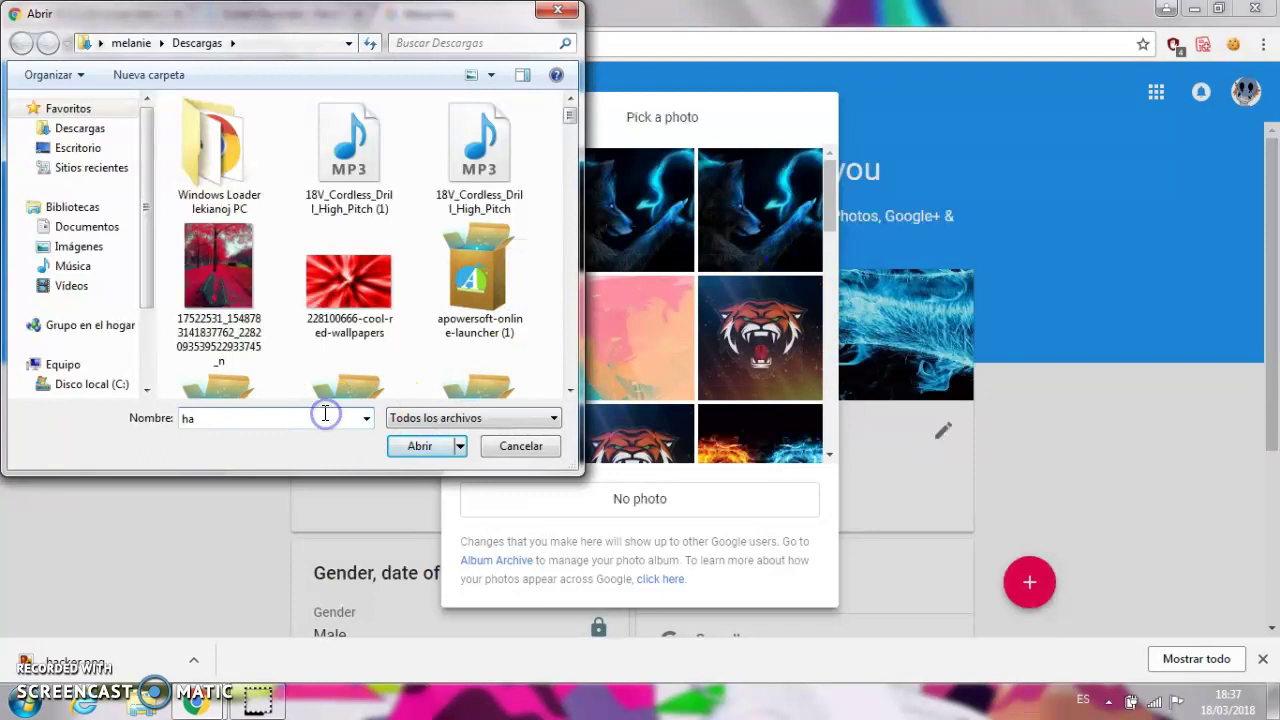
text(c)
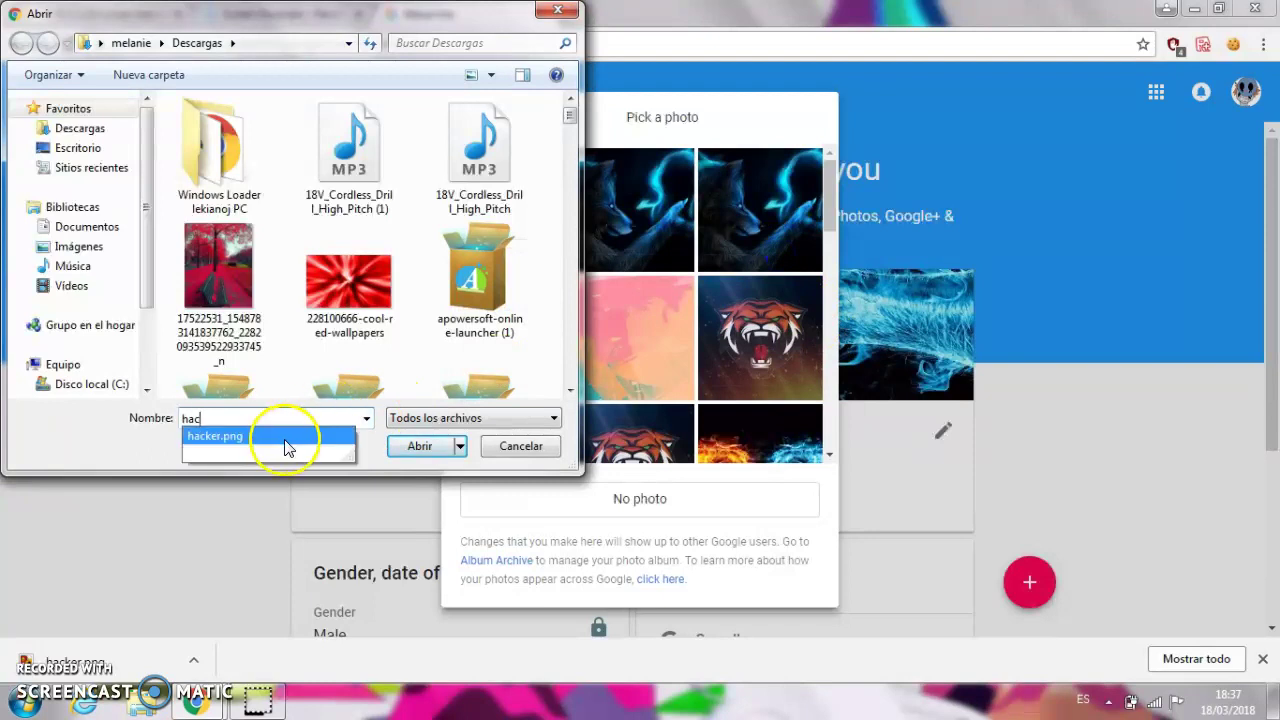
click(285, 440)
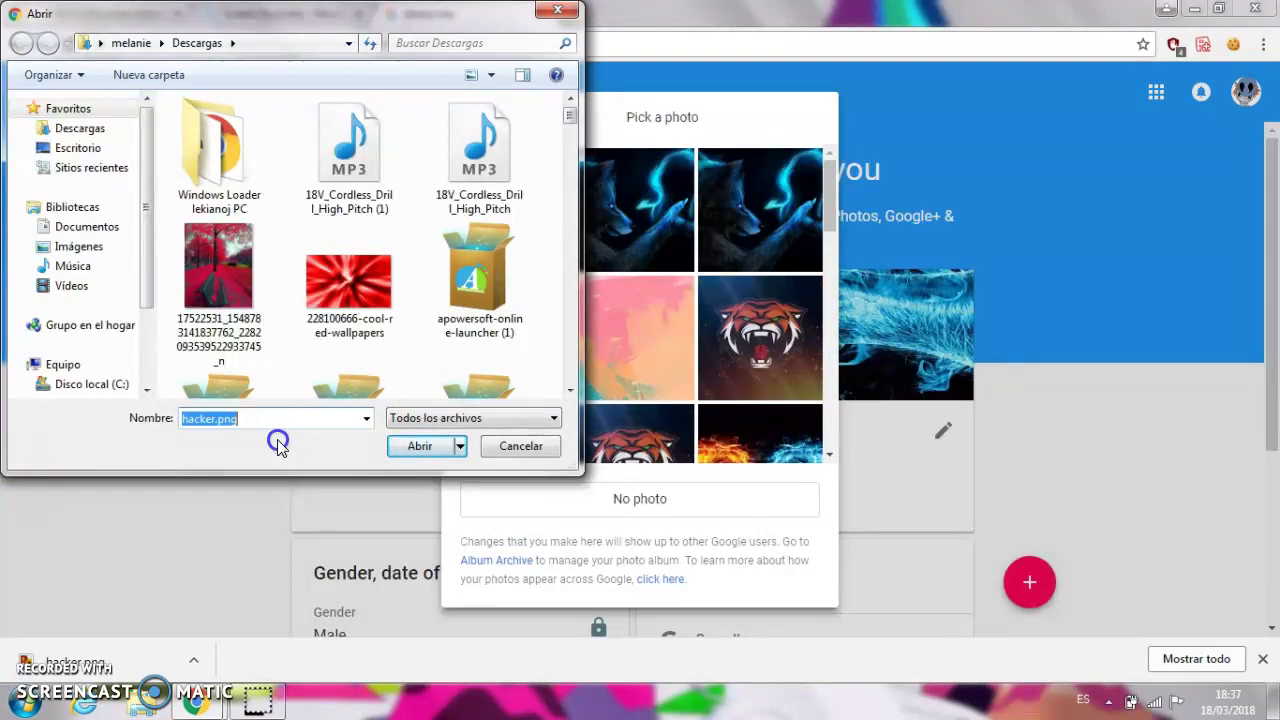
click(420, 446)
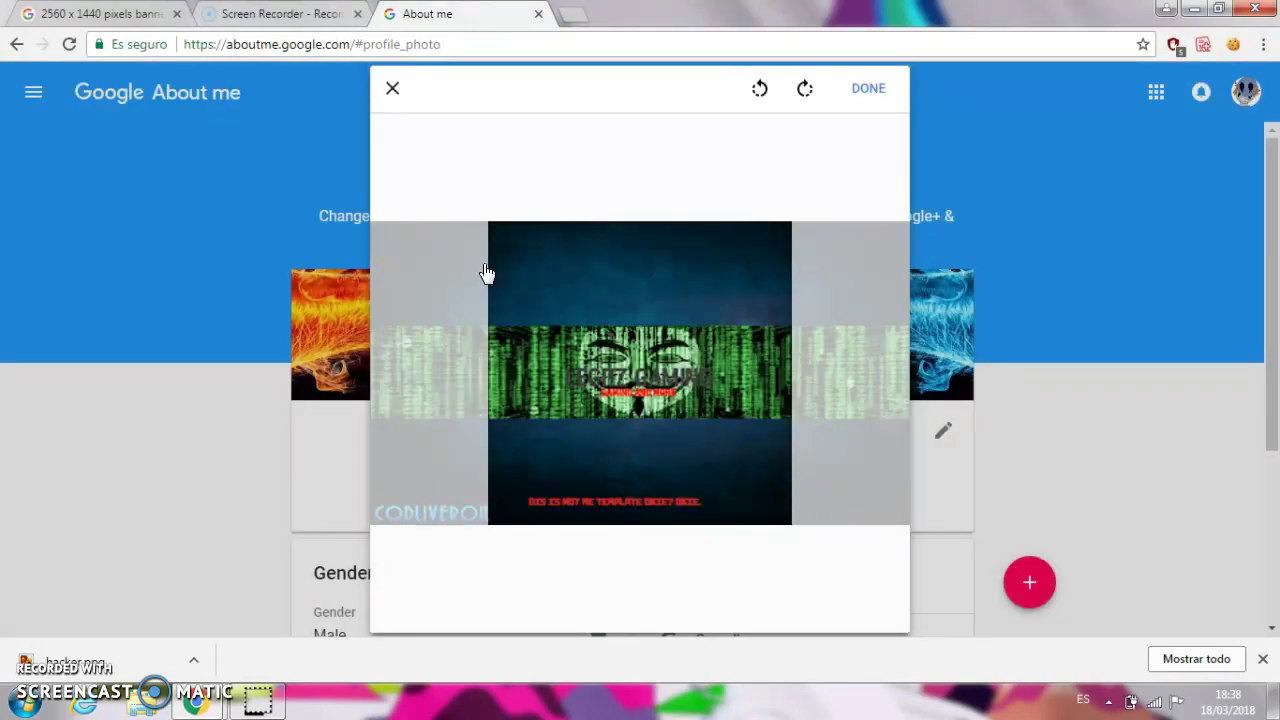
click(392, 89)
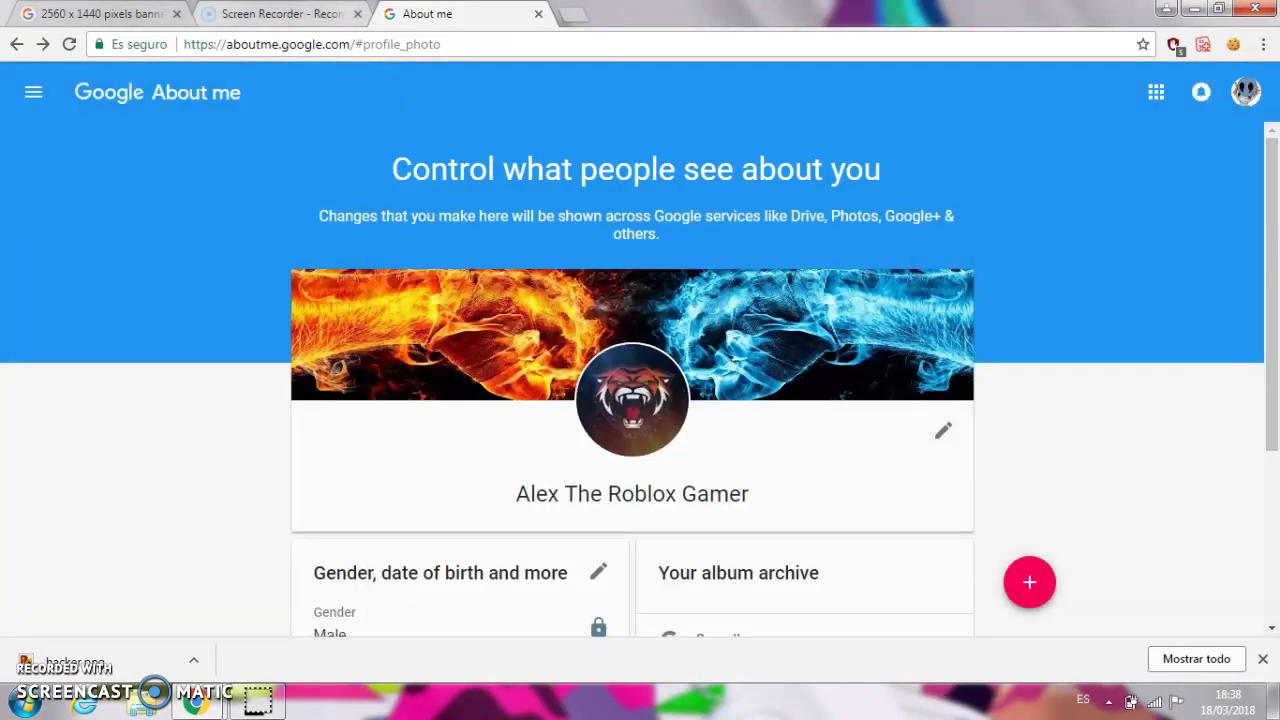
- Find the rainbow music equalizer picture in the 2560 x 1440 banner image results and save it to the computer
click(113, 14)
drag(1271, 214, 1181, 503)
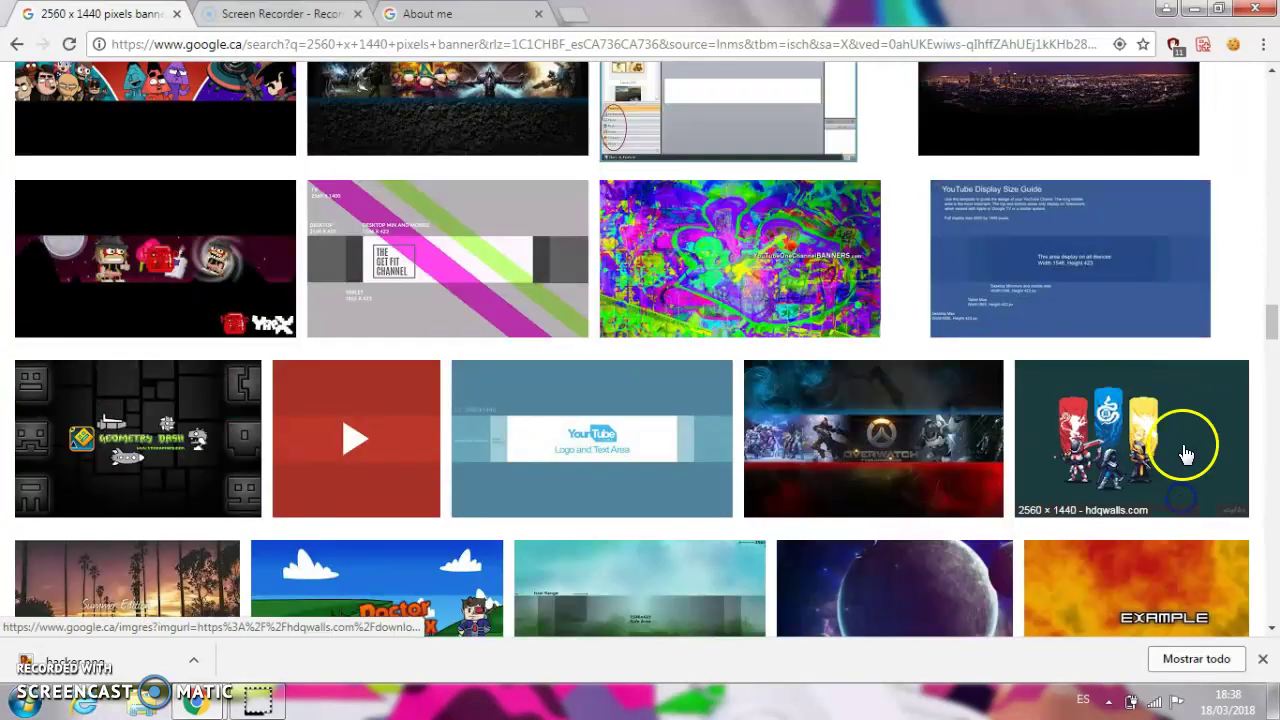
click(1274, 372)
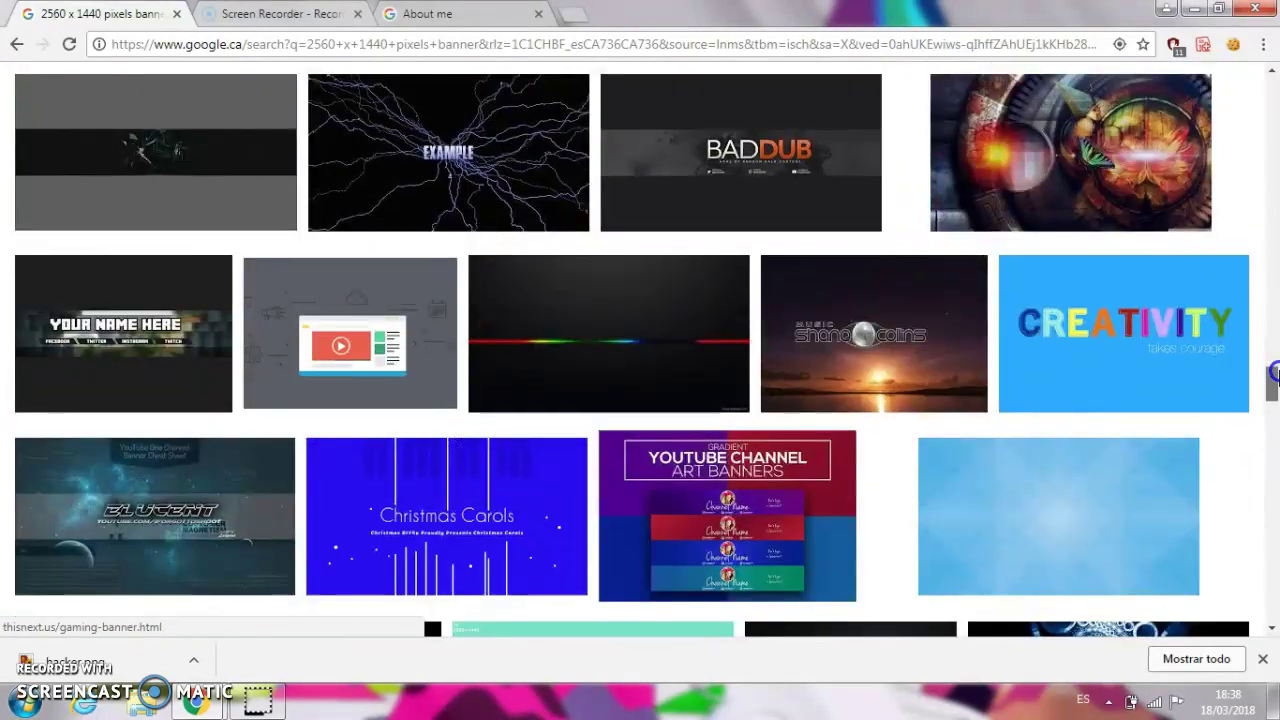
drag(1277, 372, 1262, 455)
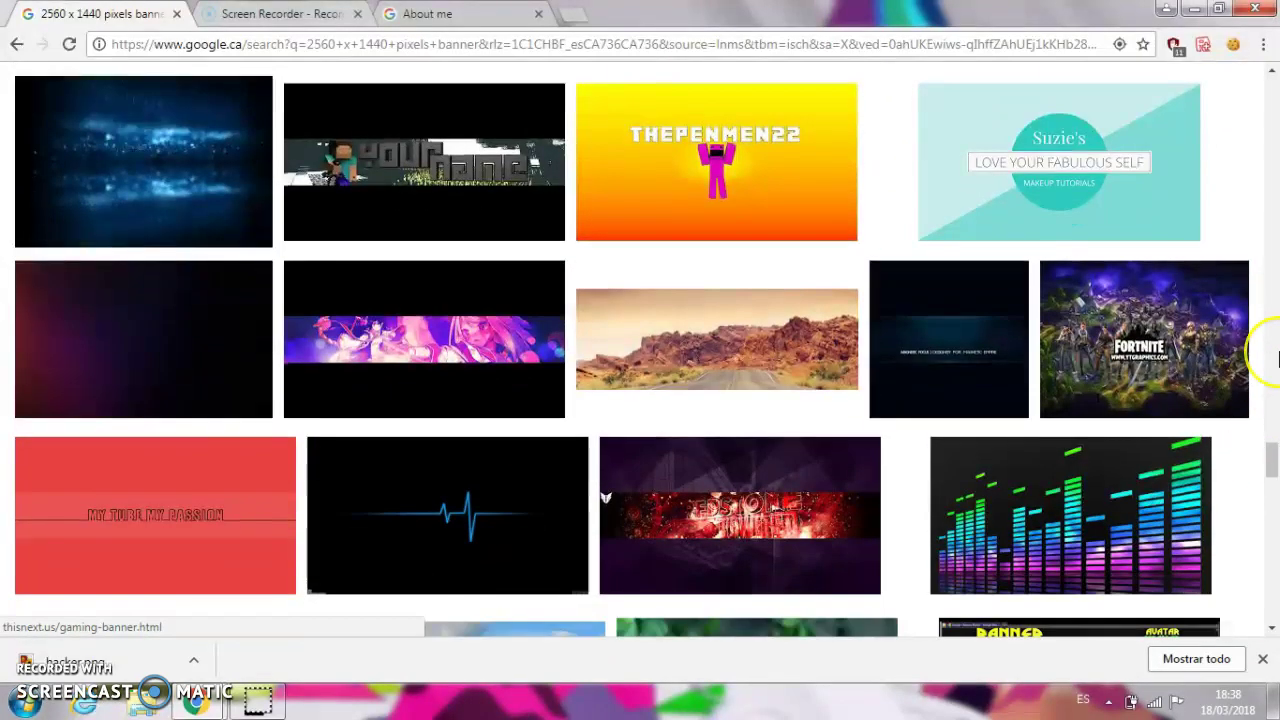
scroll(1036, 492, down, 5)
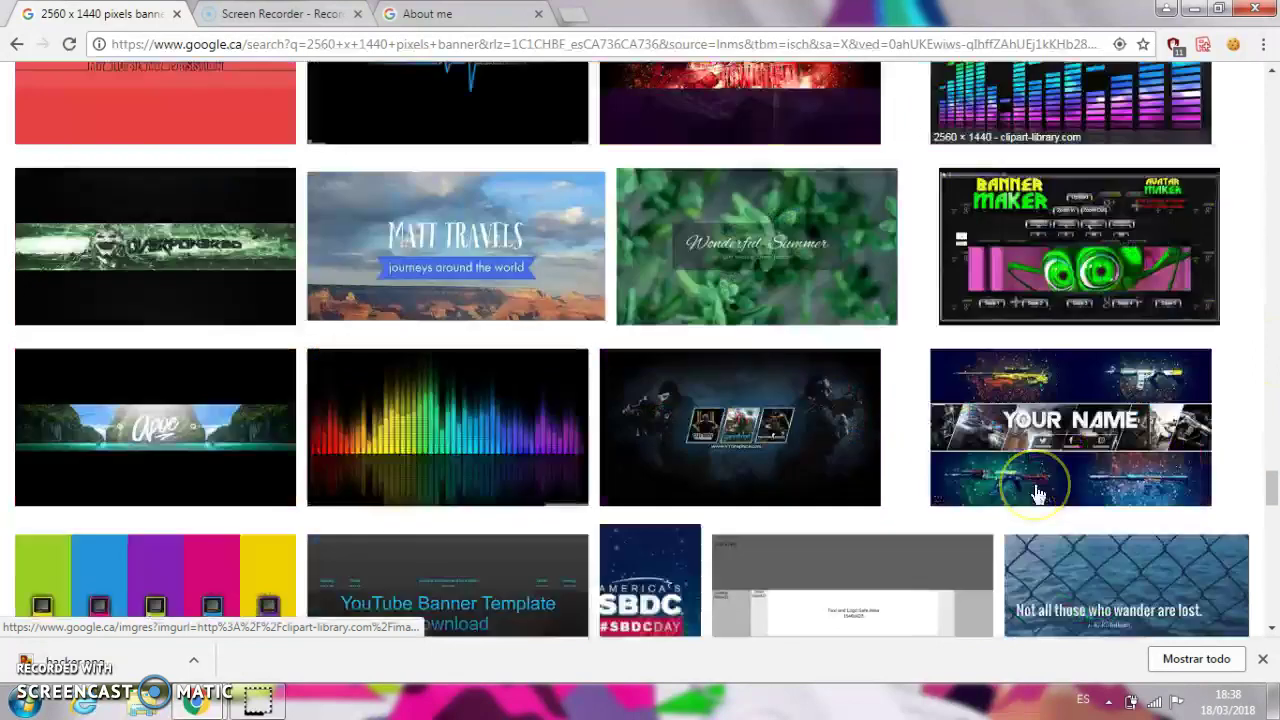
click(477, 300)
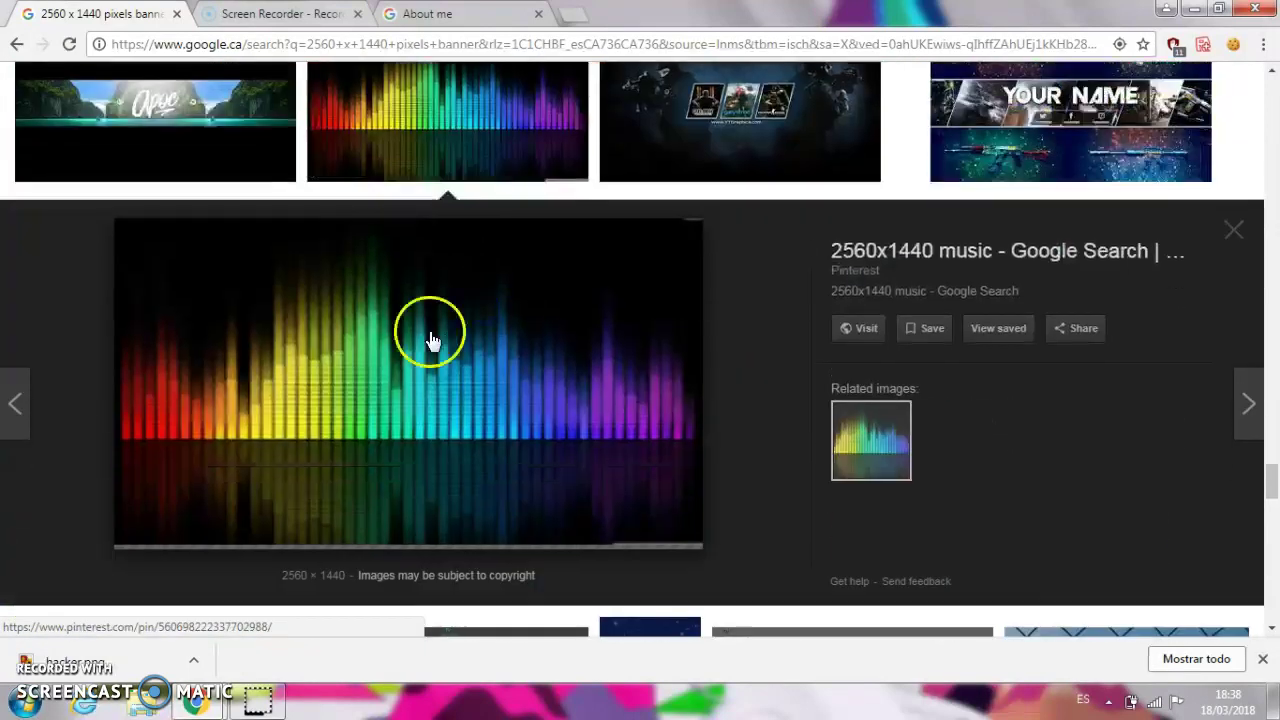
right_click(421, 331)
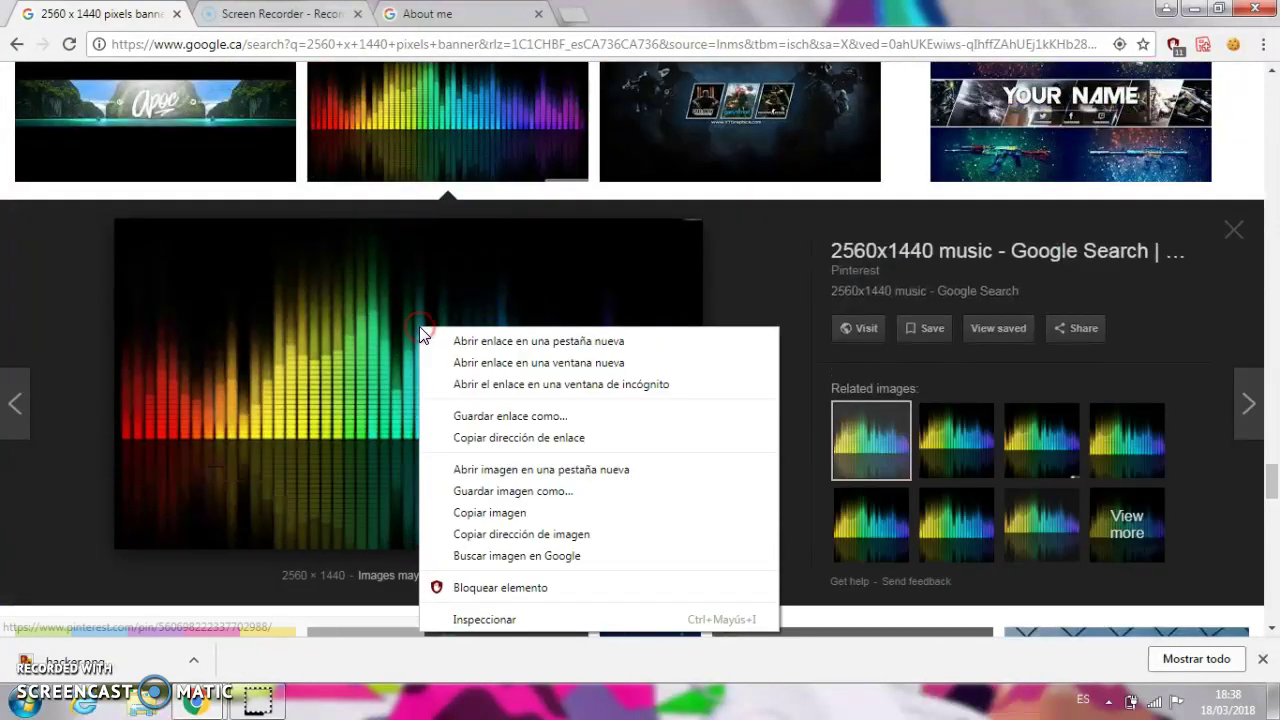
click(562, 510)
click(427, 449)
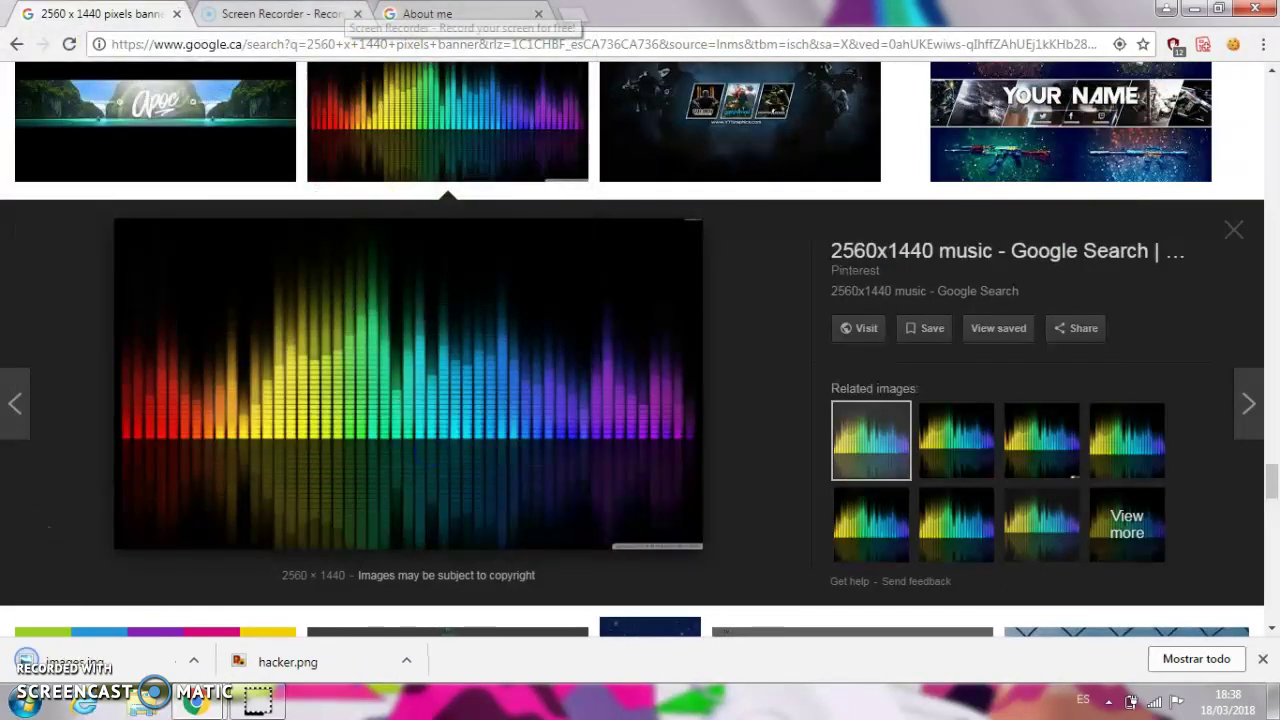
- Upload images.jpg from the Descargas folder as the profile photo on the Google About me page and apply its default crop
click(280, 13)
click(427, 13)
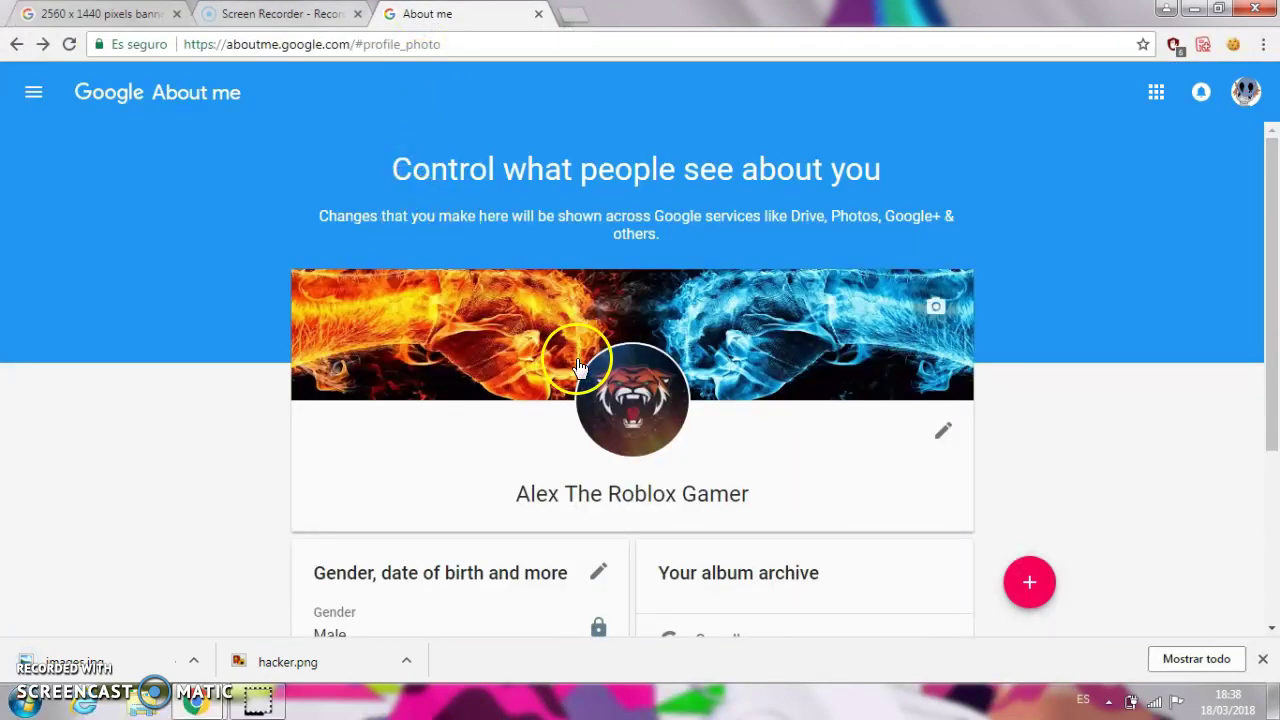
click(628, 398)
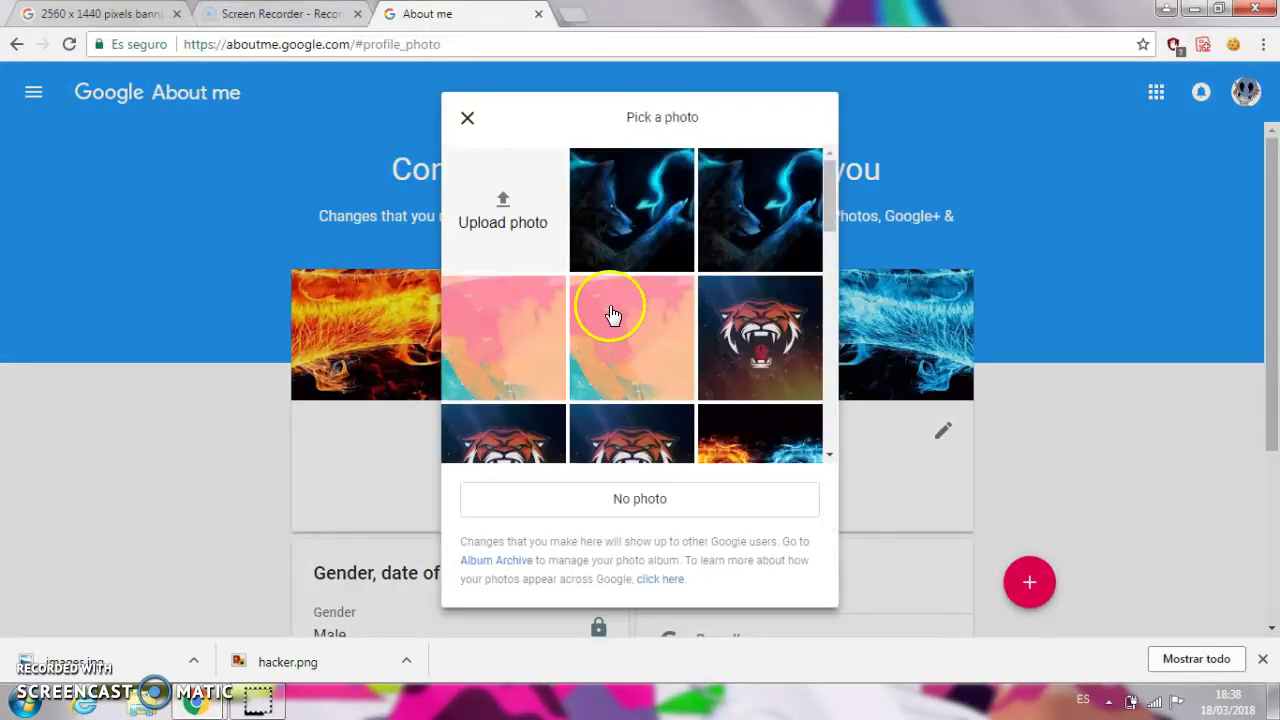
click(500, 214)
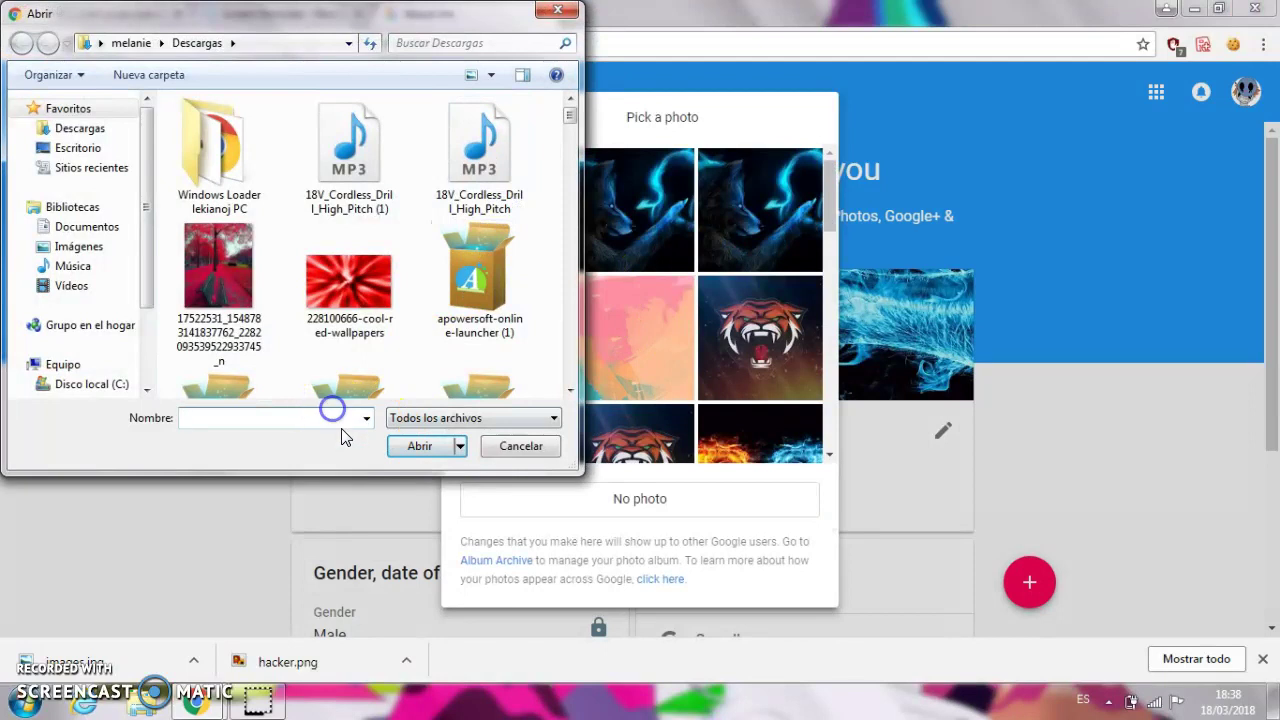
text(i)
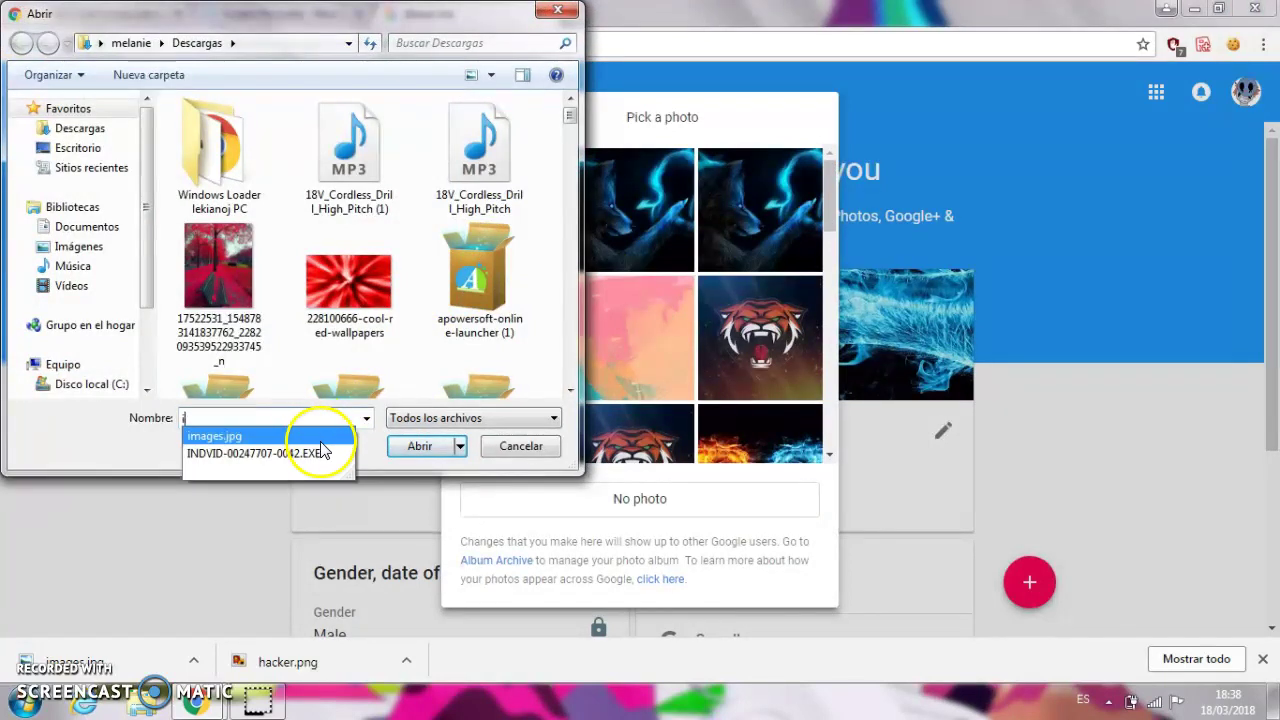
click(321, 437)
click(420, 450)
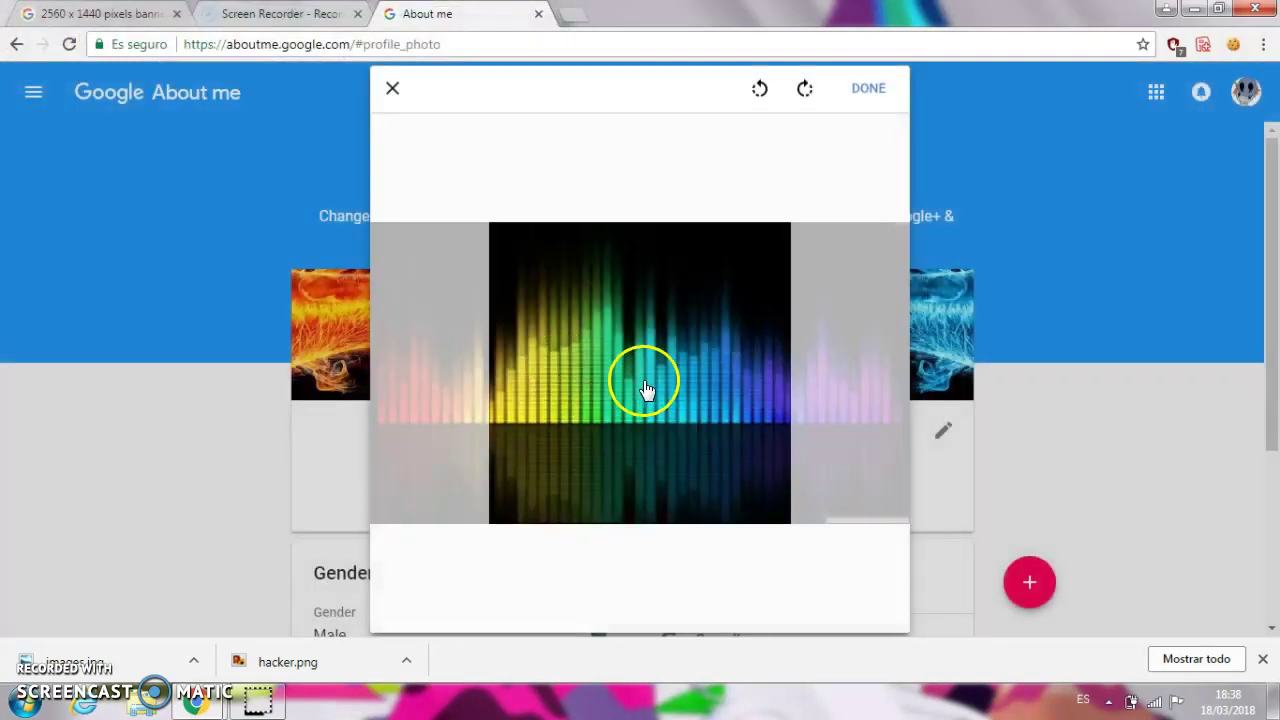
click(878, 90)
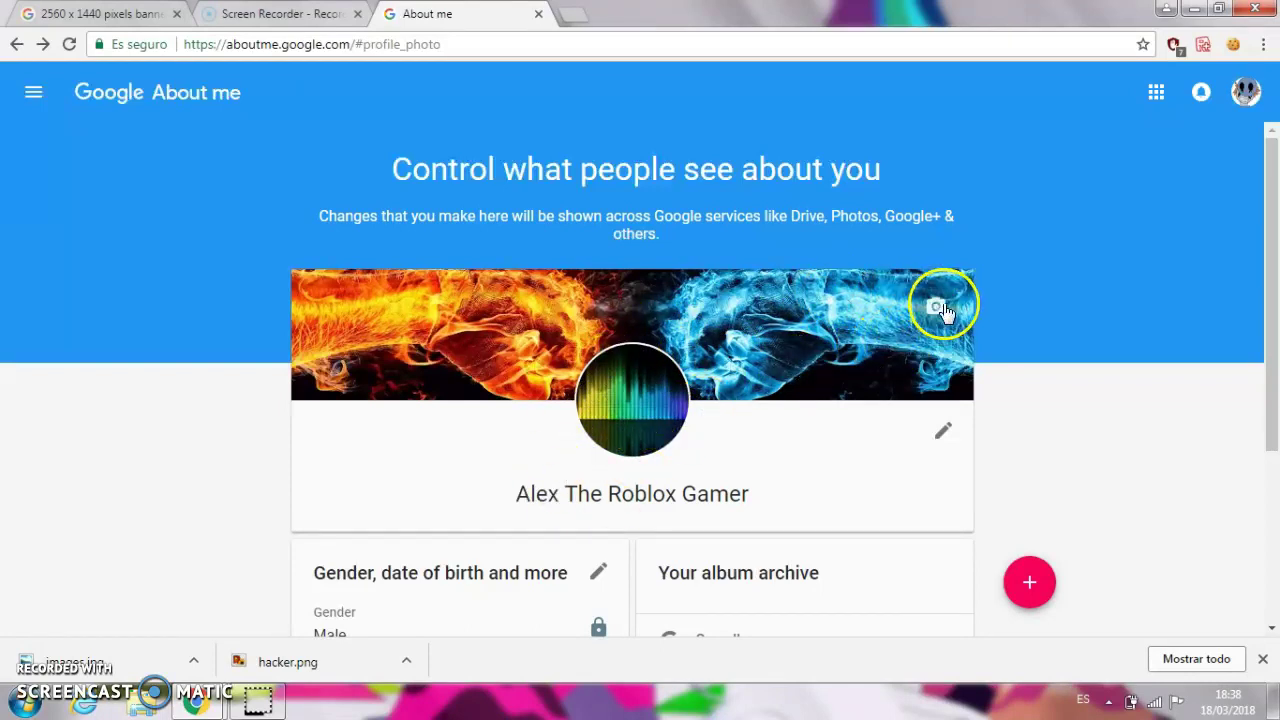
key(alt+space)
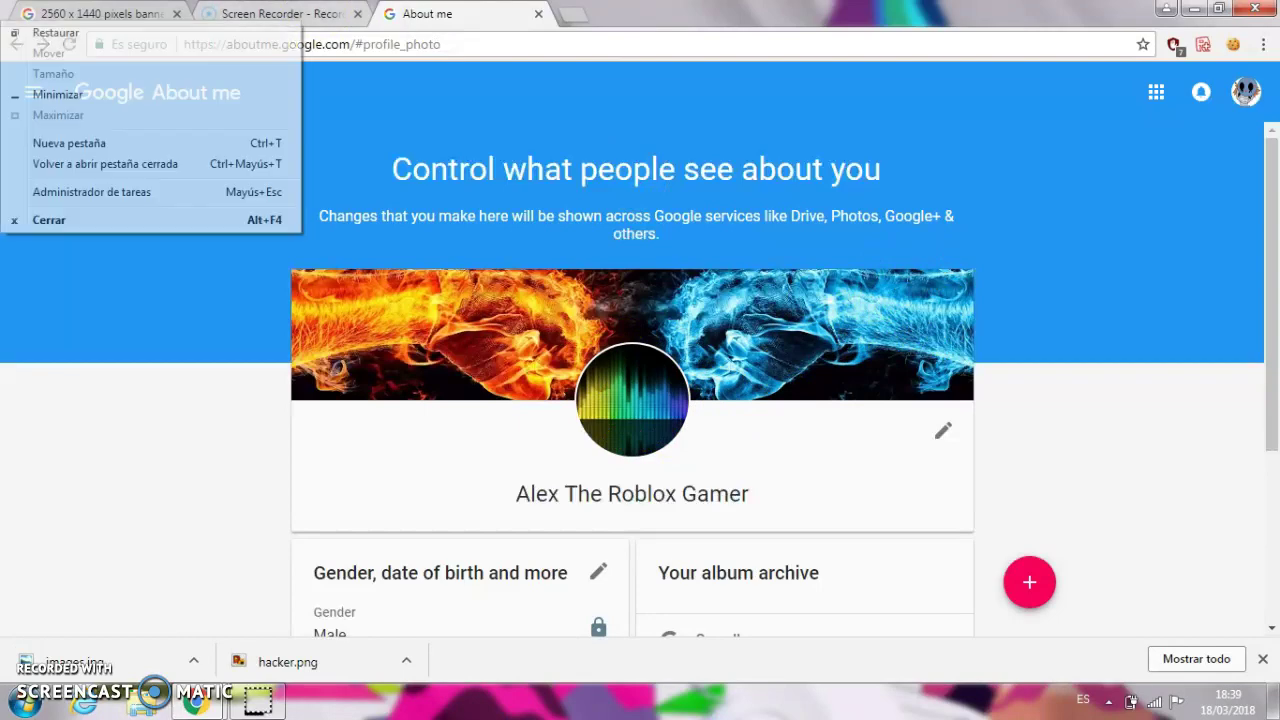
click(120, 14)
drag(1278, 145, 1272, 115)
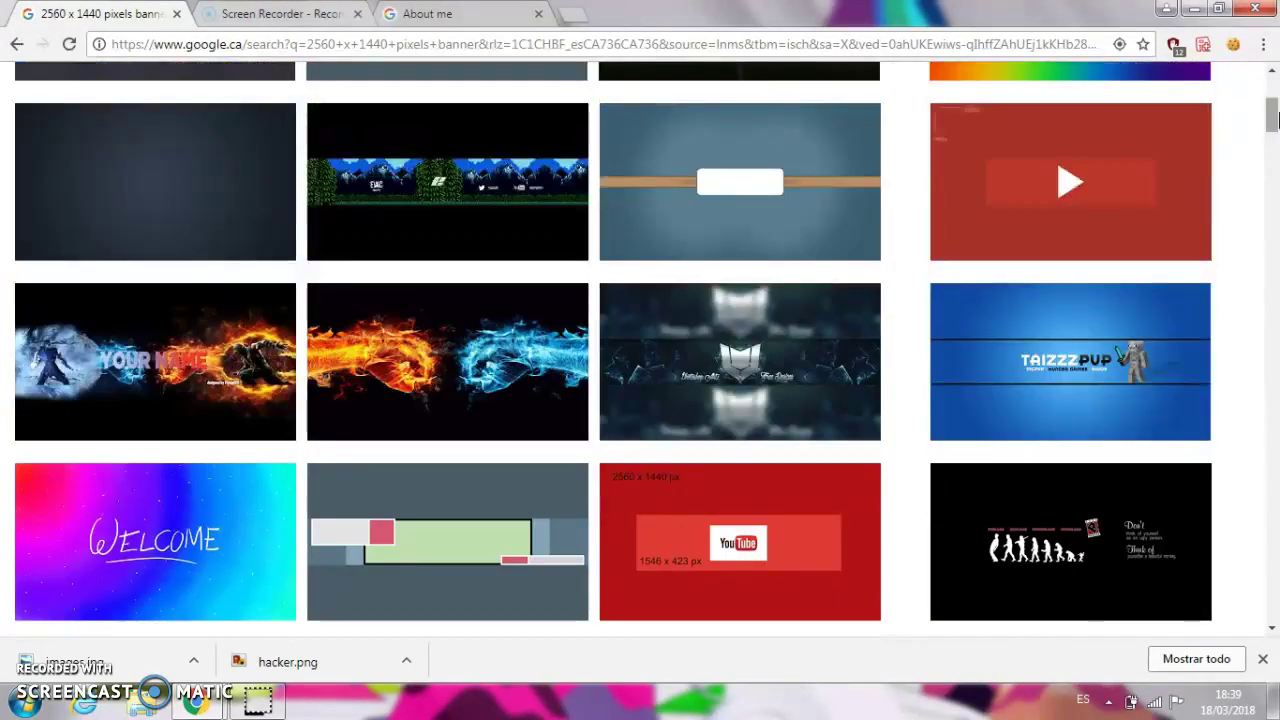
key(ctrl+Tab)
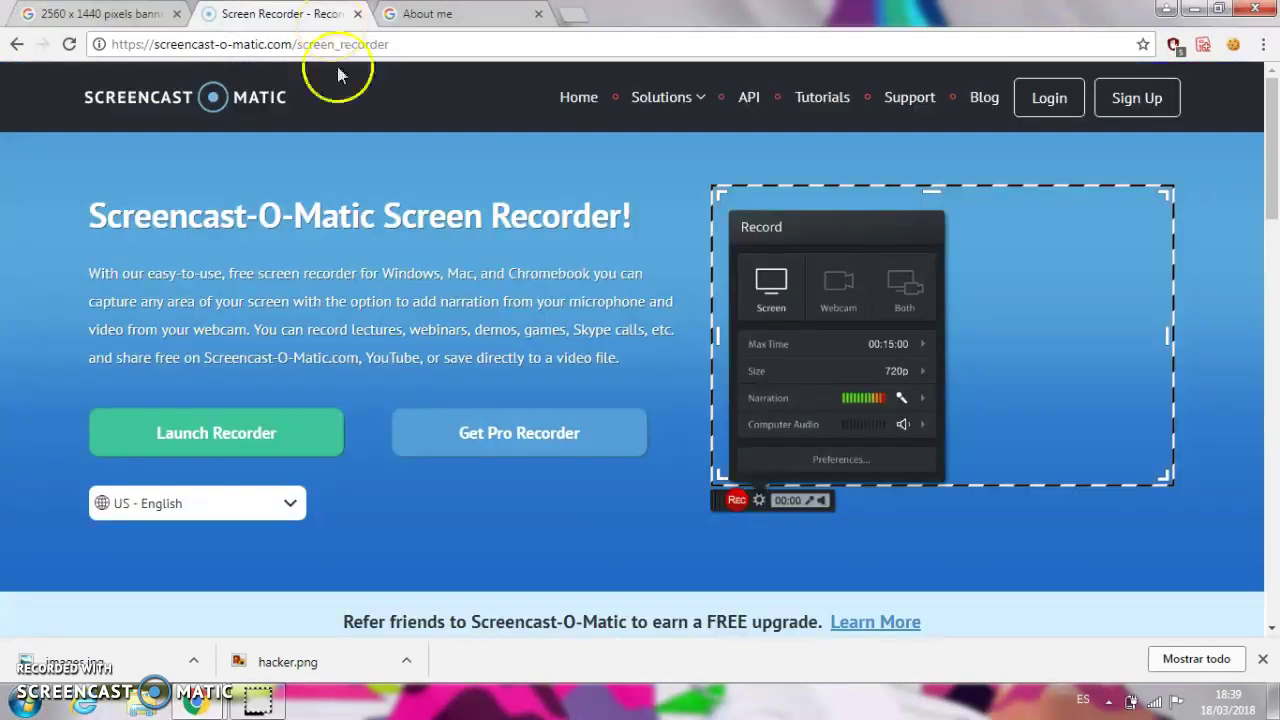
- Return to the About me page and set the existing roaring tiger picture as the profile photo
key(ctrl+Tab)
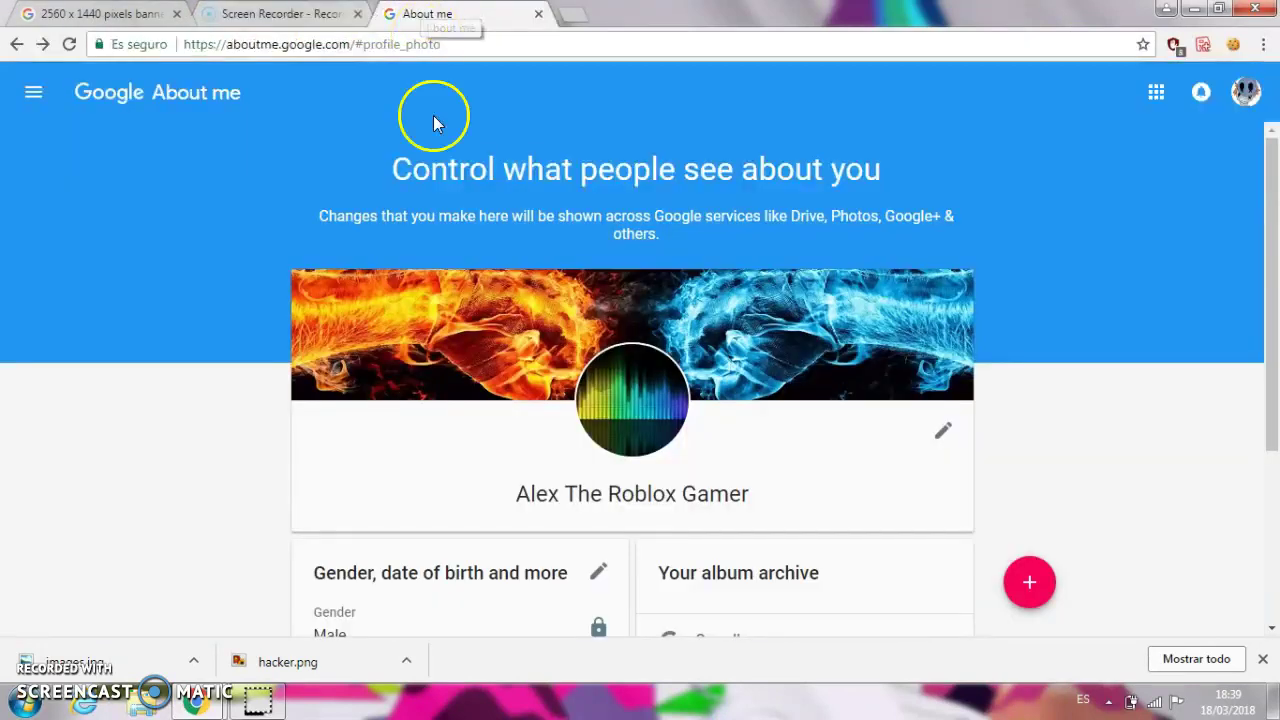
click(612, 388)
click(708, 370)
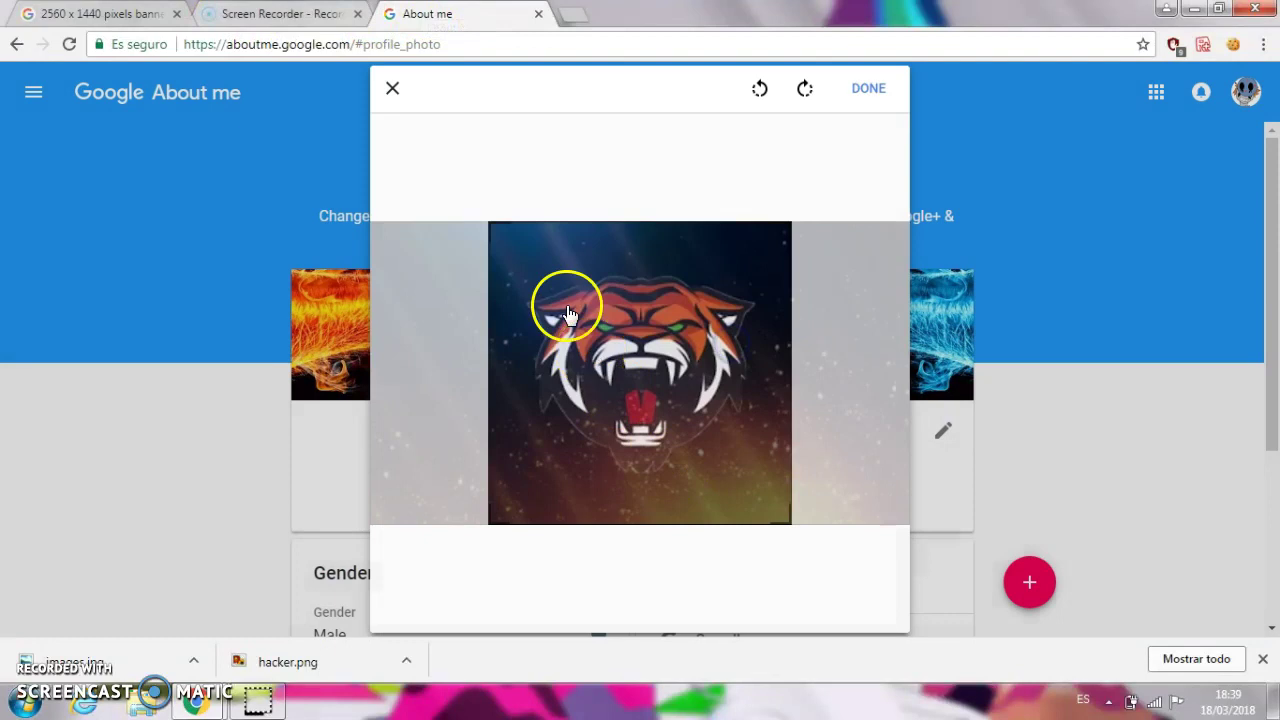
click(872, 90)
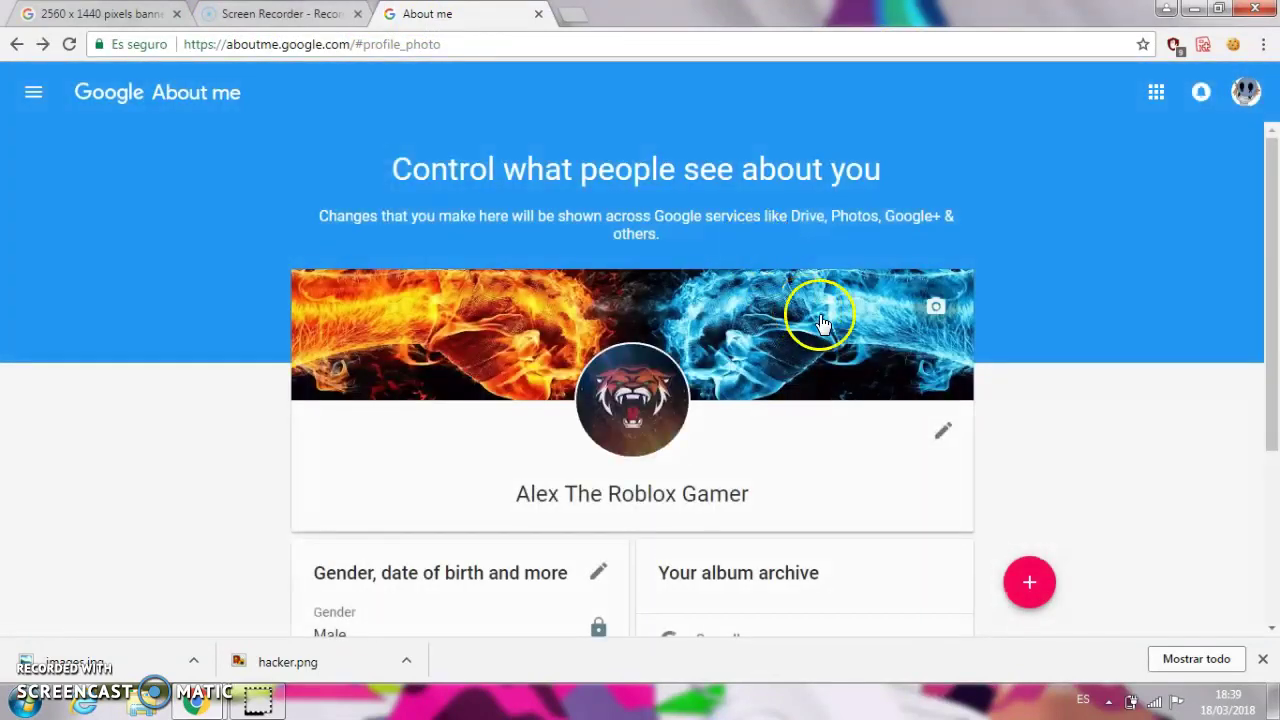
- Try to replace the fire-and-ice fists cover photo with images.jpg from the Descargas folder
click(945, 305)
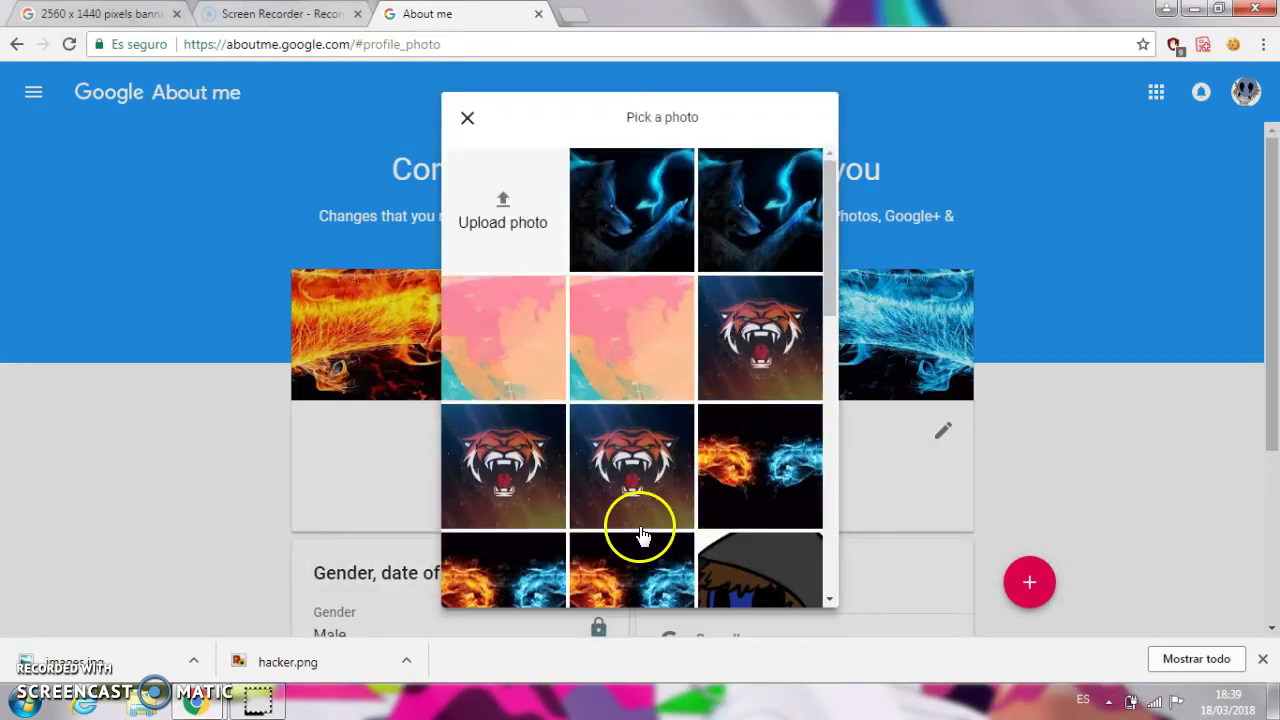
drag(829, 277, 841, 191)
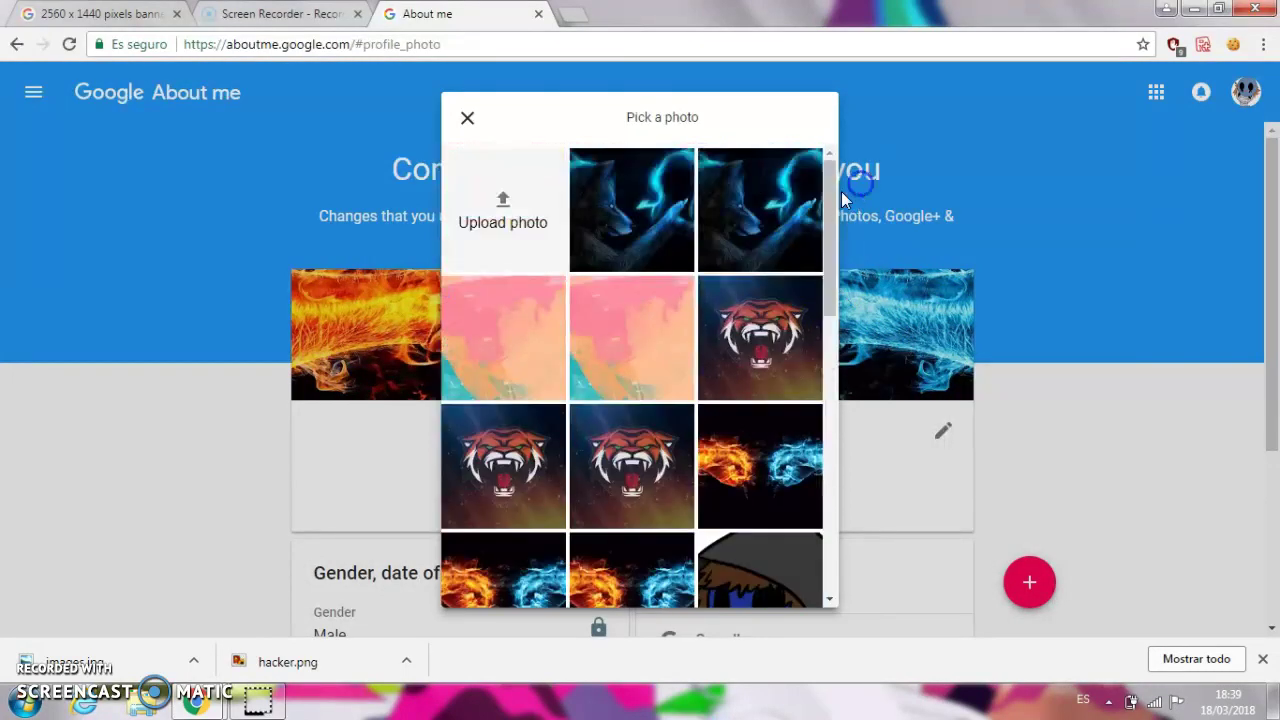
click(505, 220)
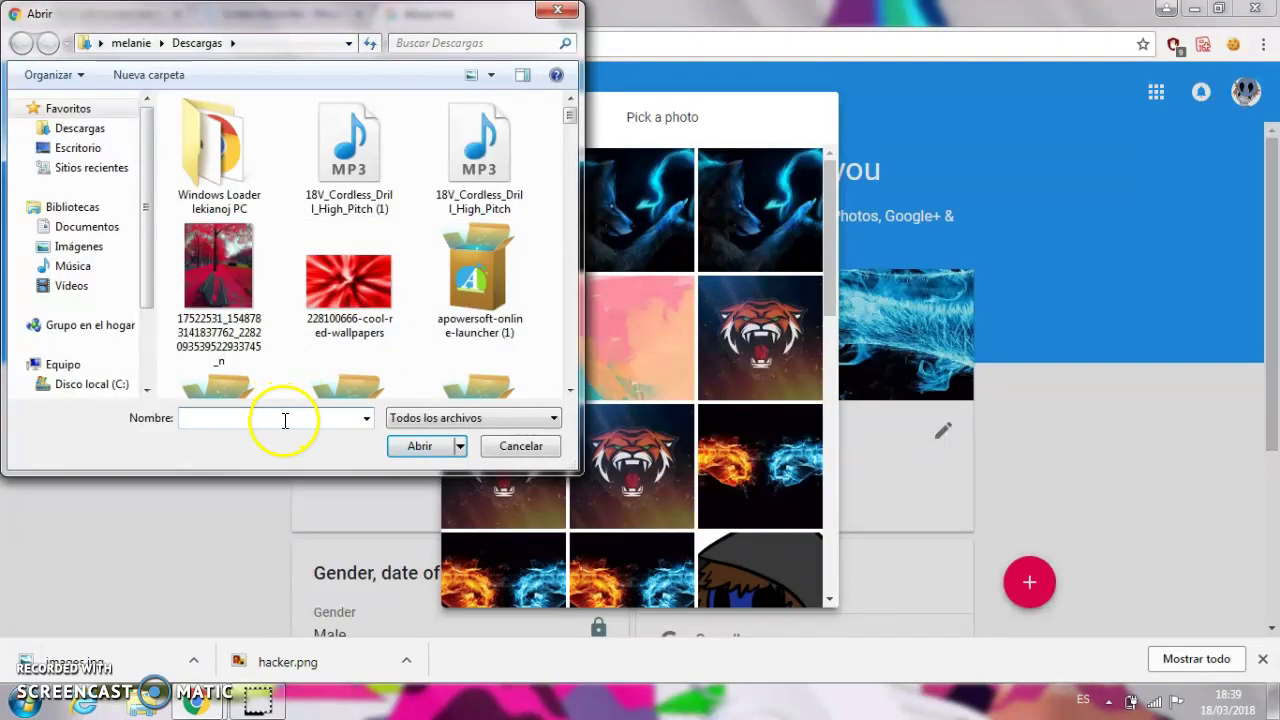
click(285, 420)
click(253, 428)
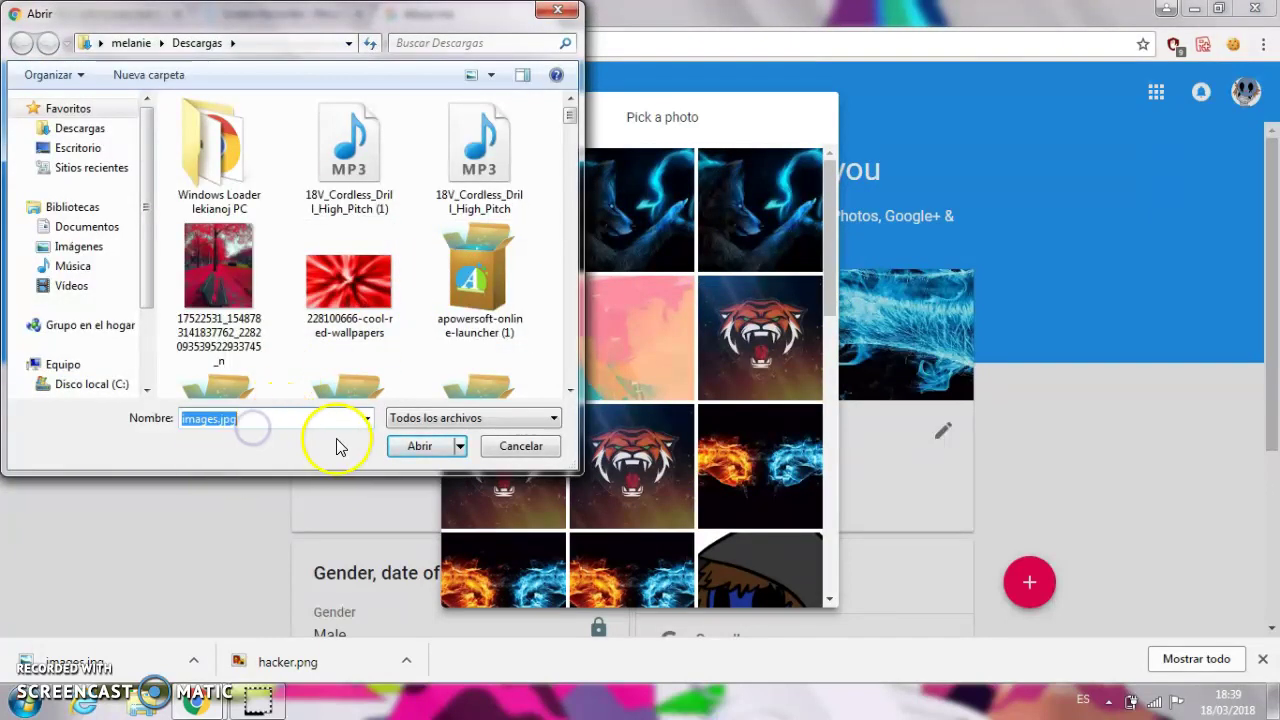
click(440, 446)
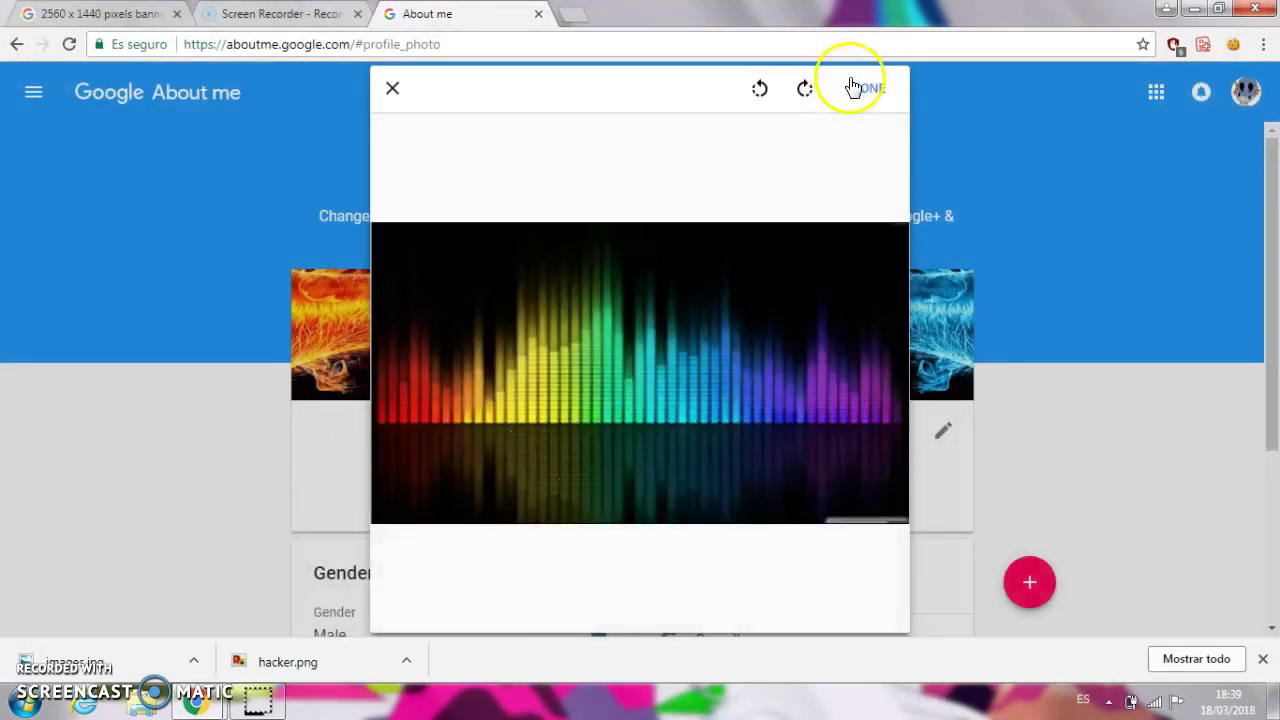
click(866, 88)
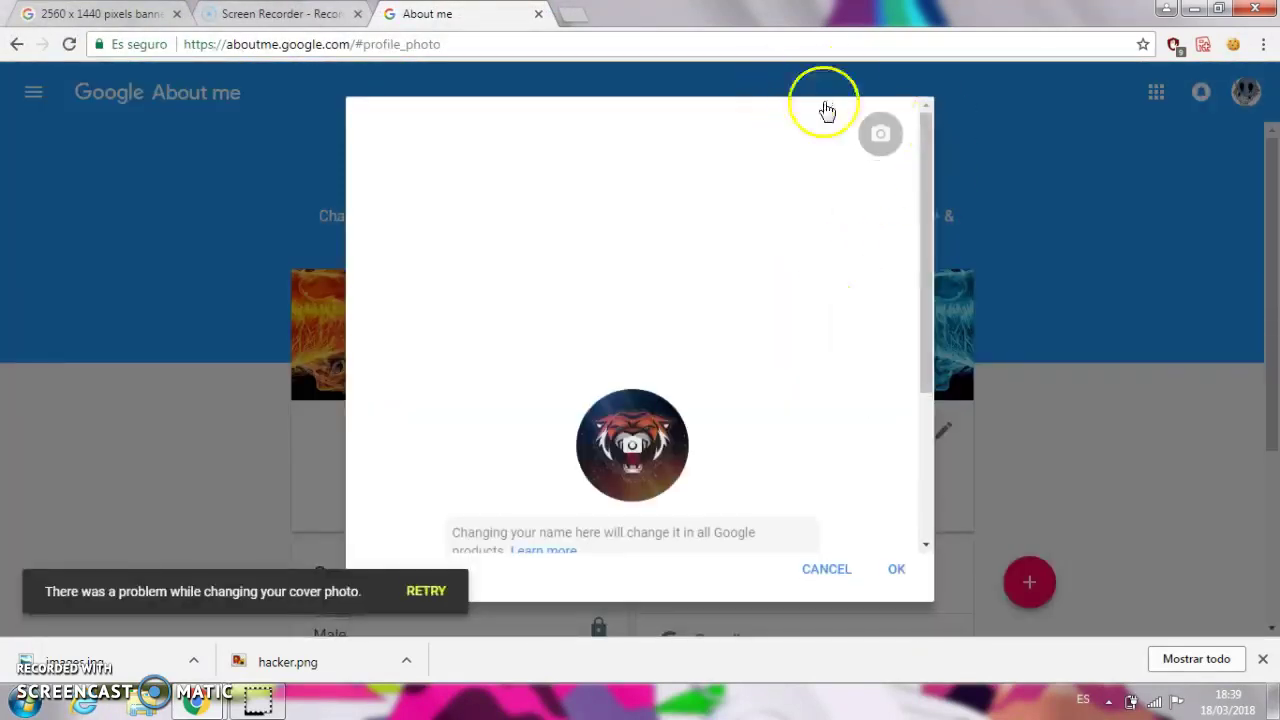
- Try again to upload images.jpg as the cover photo from the profile editor, and accept to close the editor
click(882, 134)
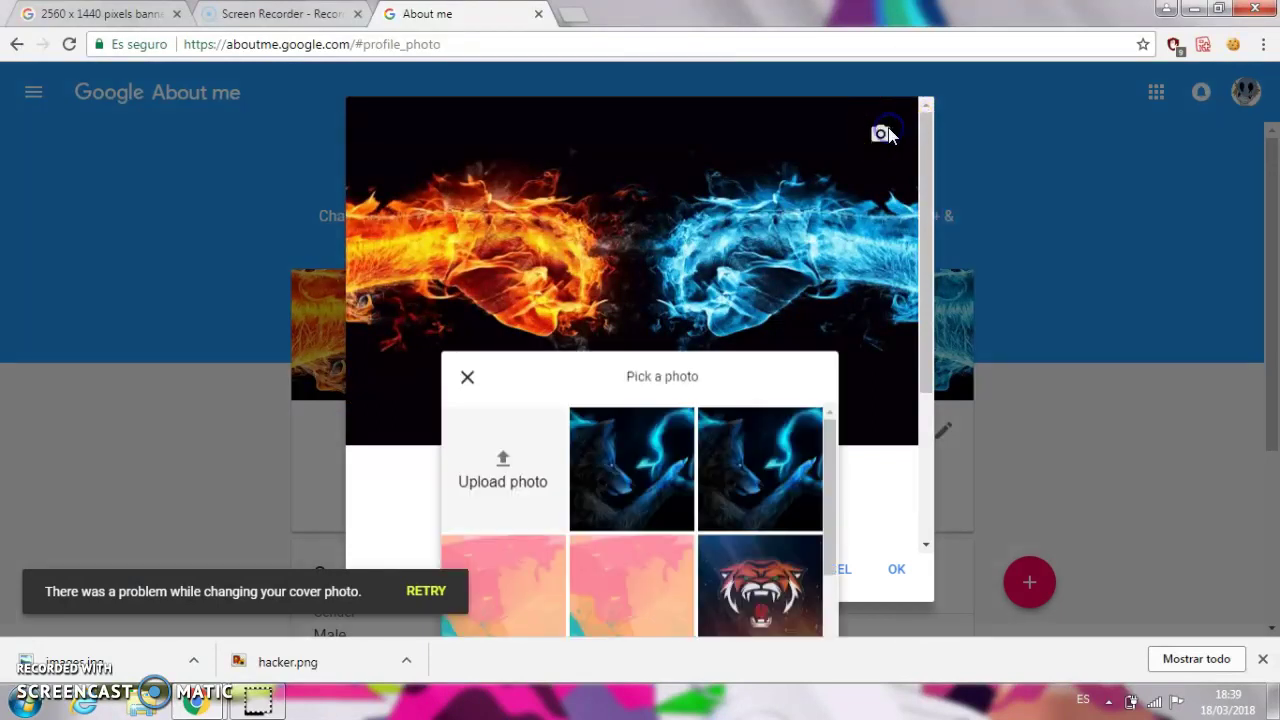
drag(836, 236, 820, 214)
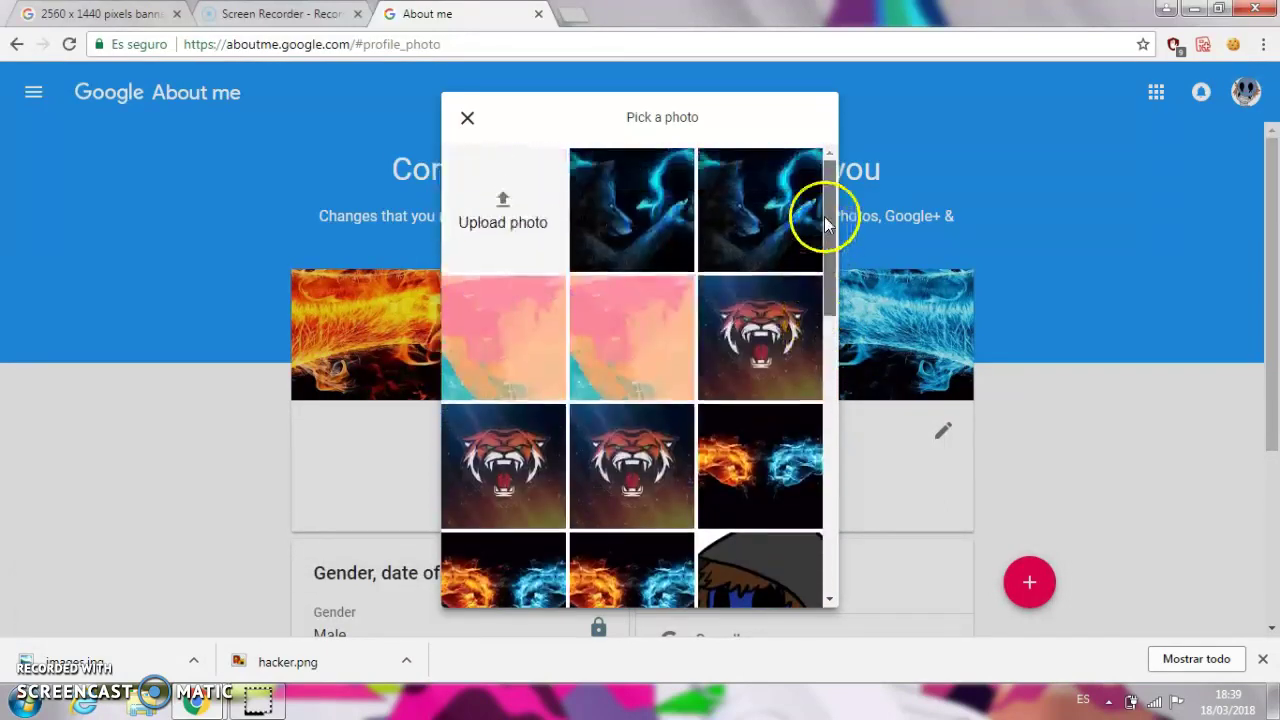
click(478, 228)
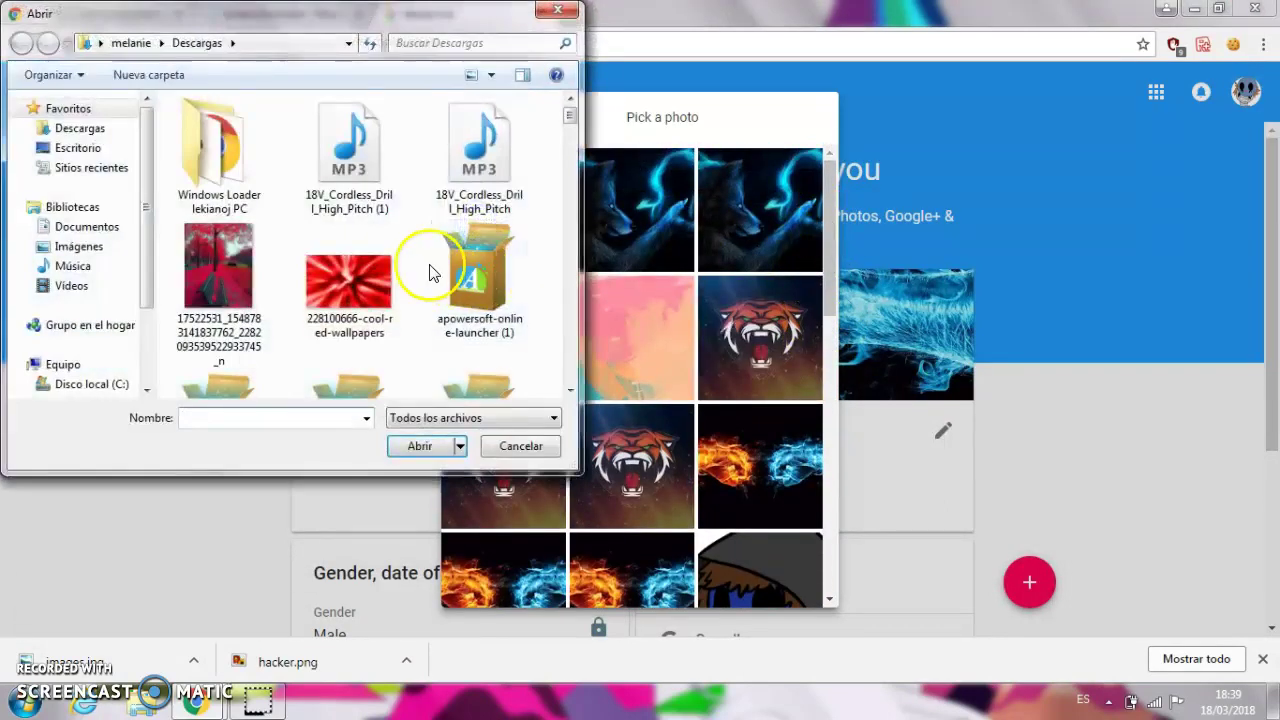
click(570, 133)
drag(572, 133, 551, 191)
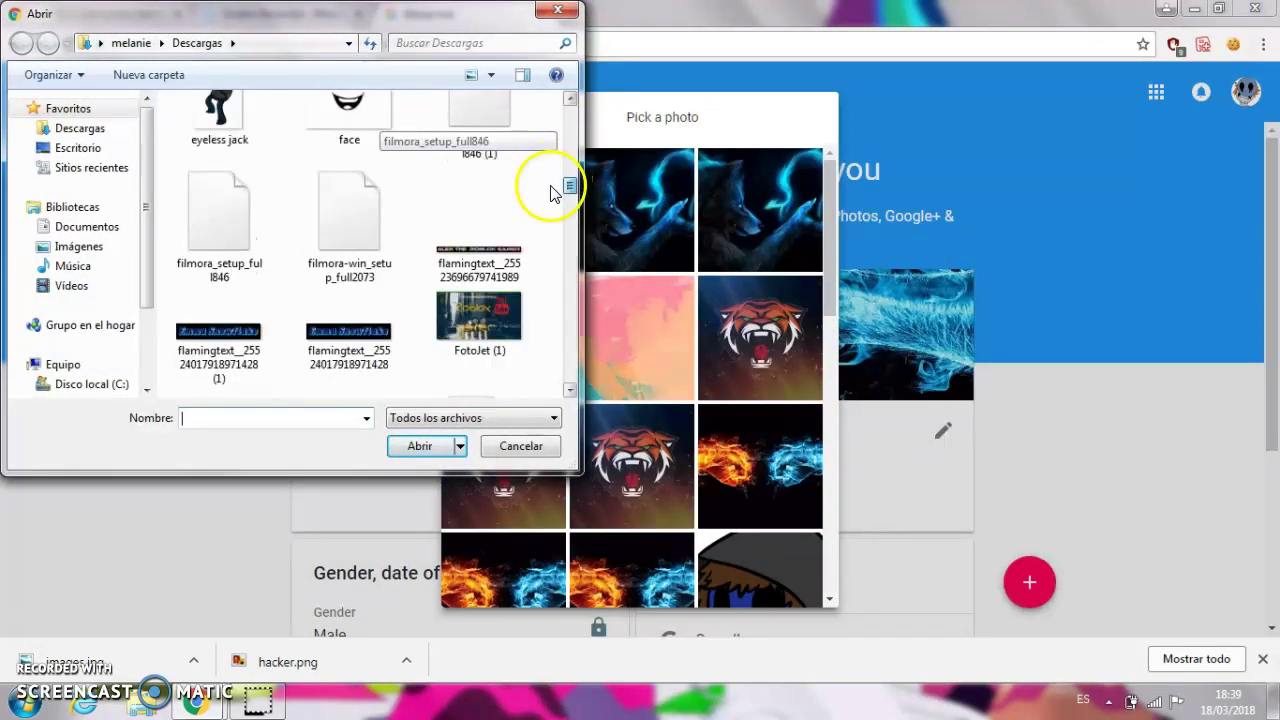
click(303, 418)
text(i)
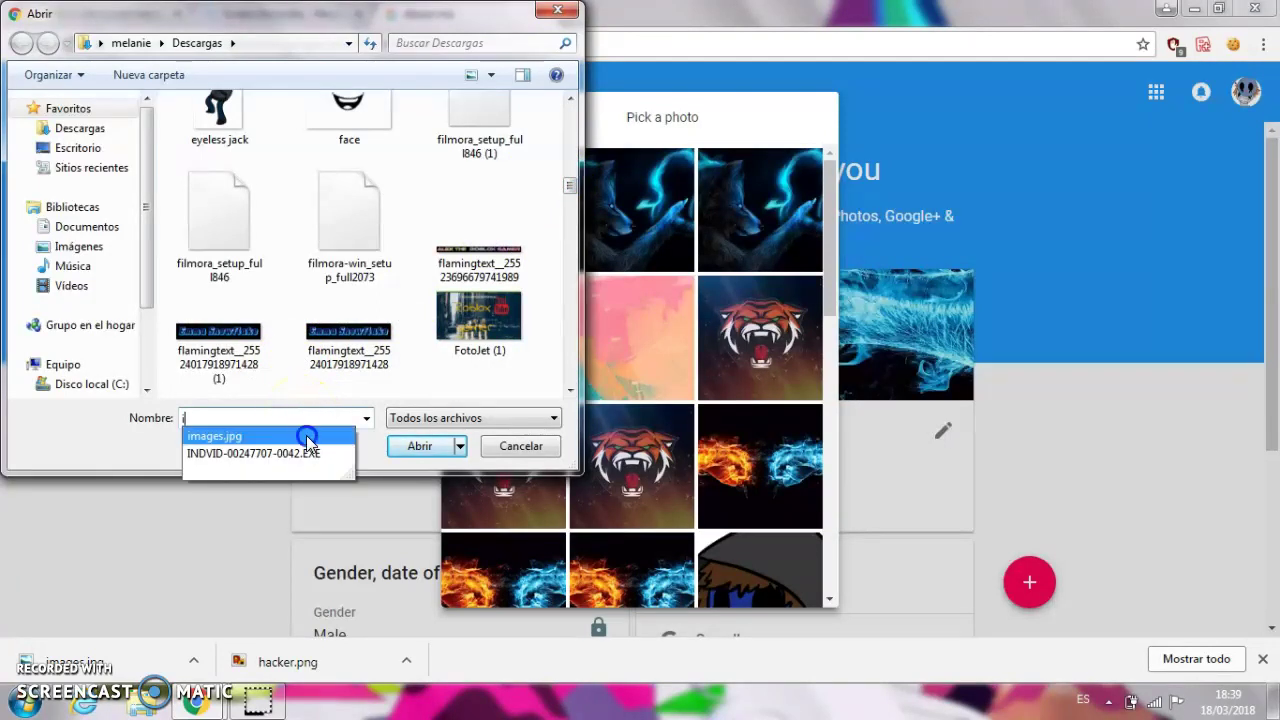
click(303, 436)
click(409, 451)
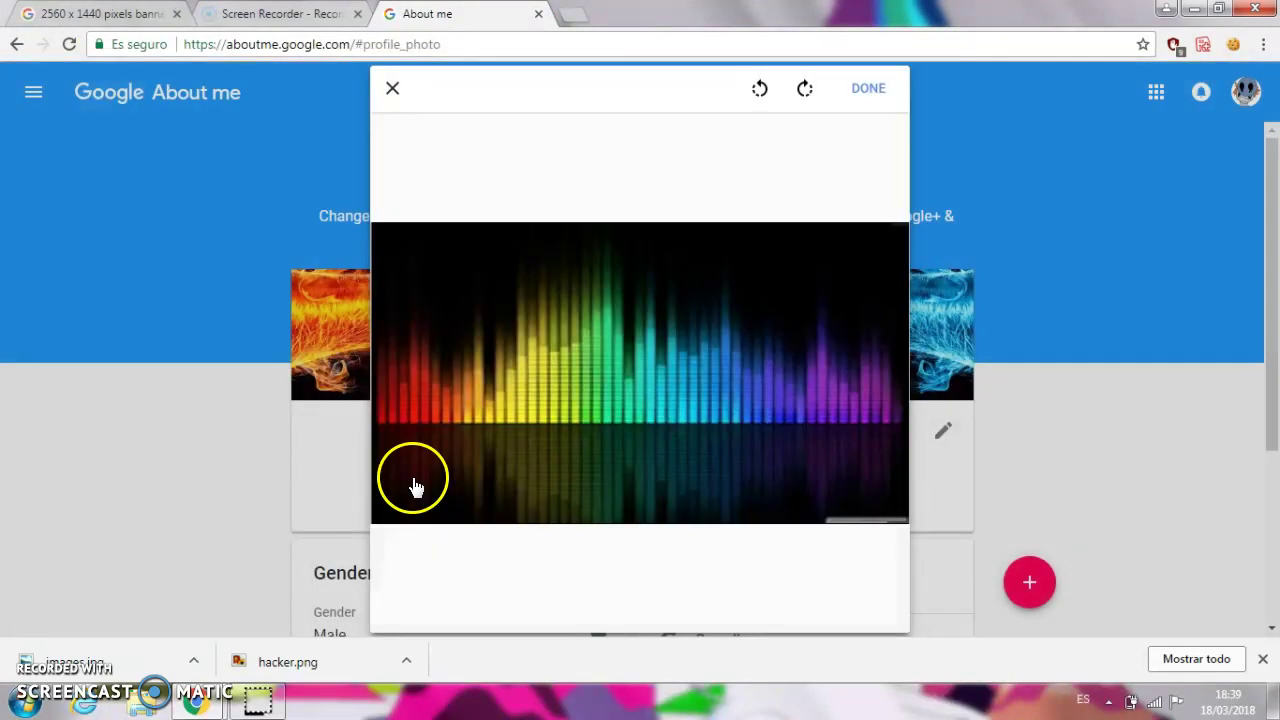
click(869, 92)
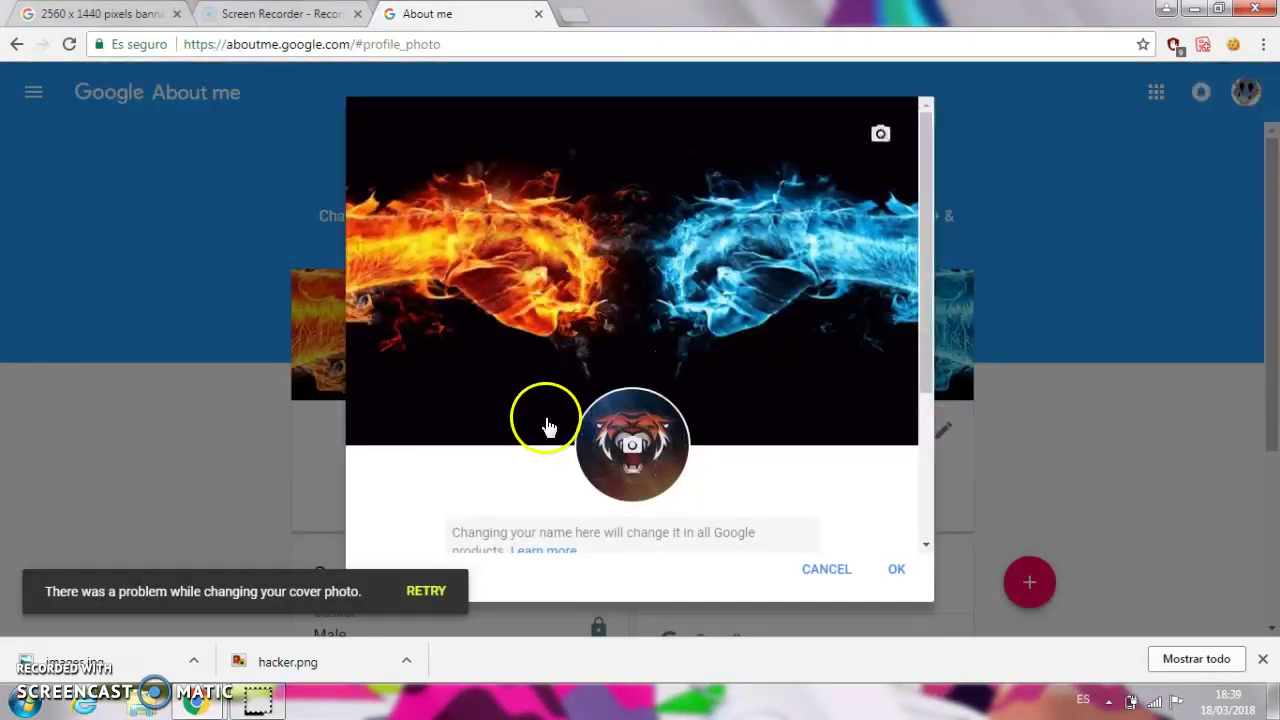
click(896, 569)
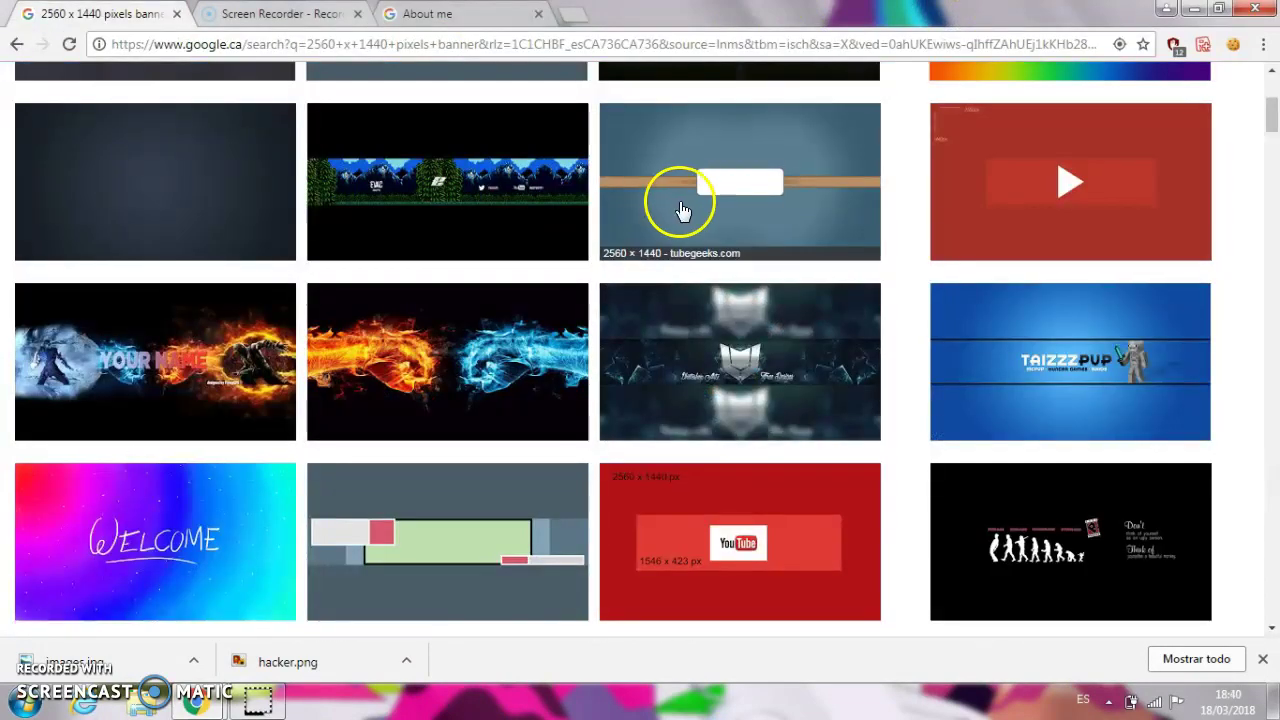
- Return to the banner image results and search for the suggested "2560 x 1440 pixels banner maker"
click(1275, 214)
drag(1275, 212, 1266, 62)
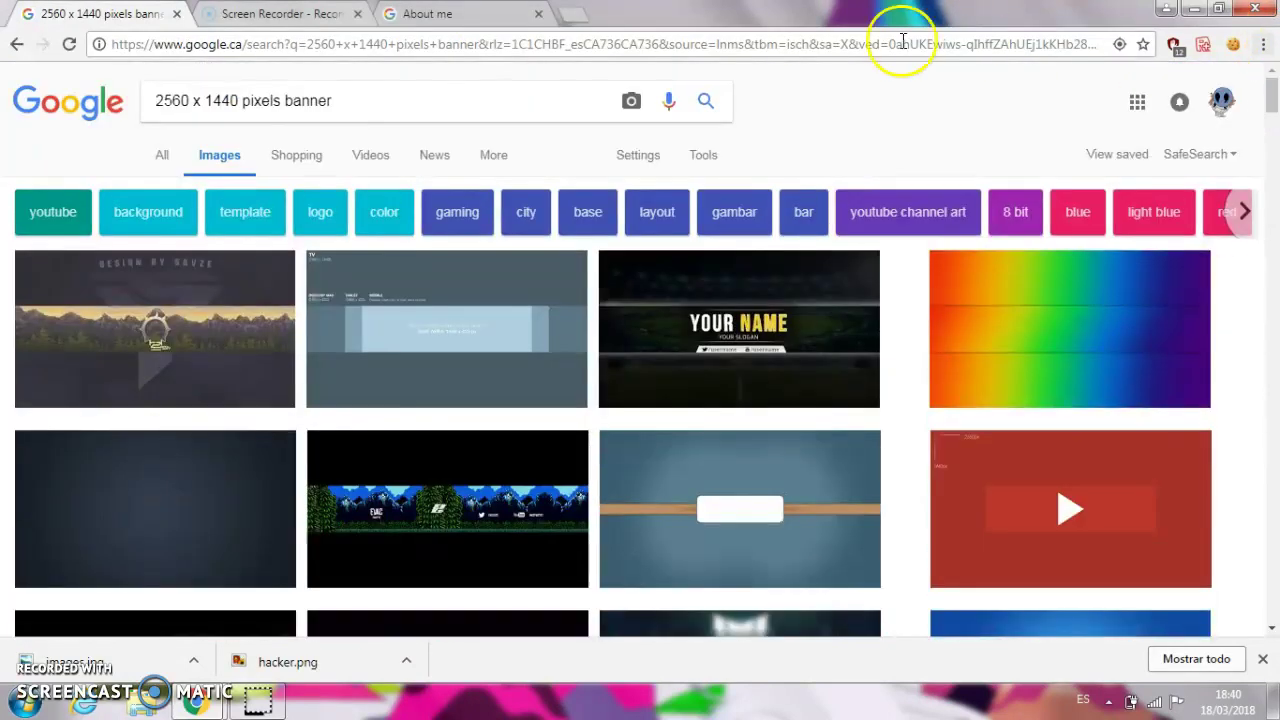
click(396, 105)
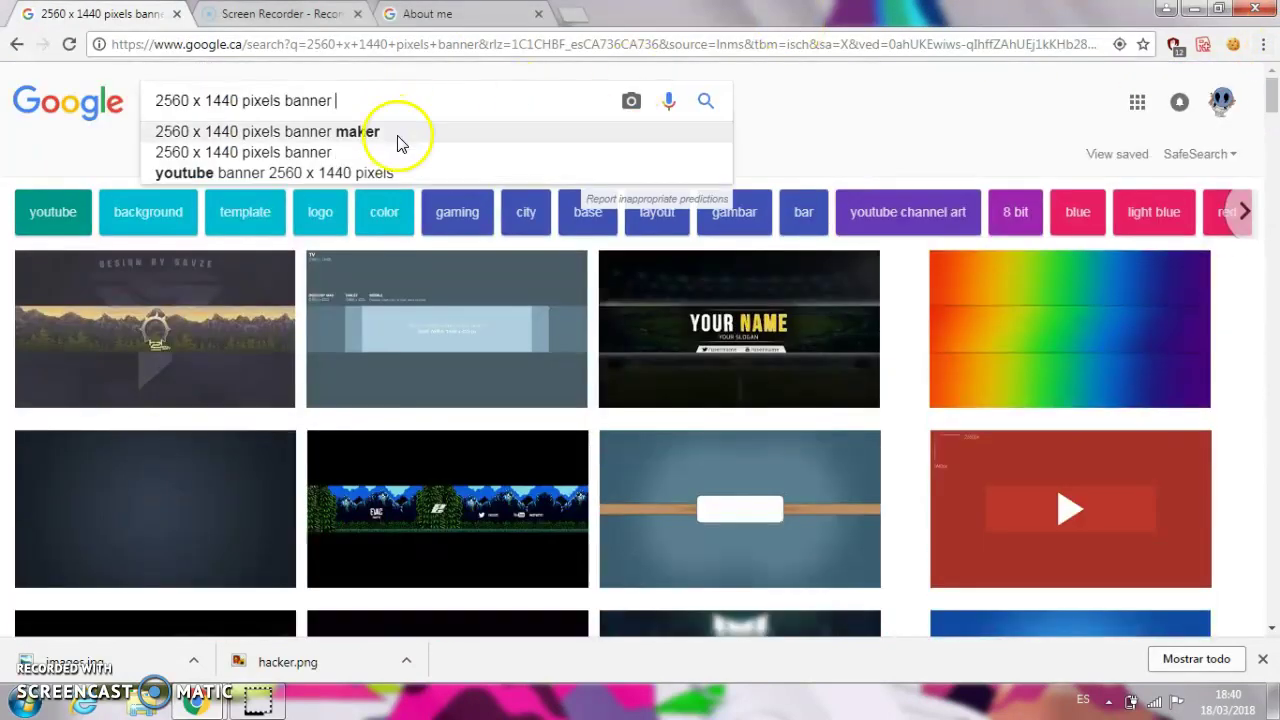
click(398, 140)
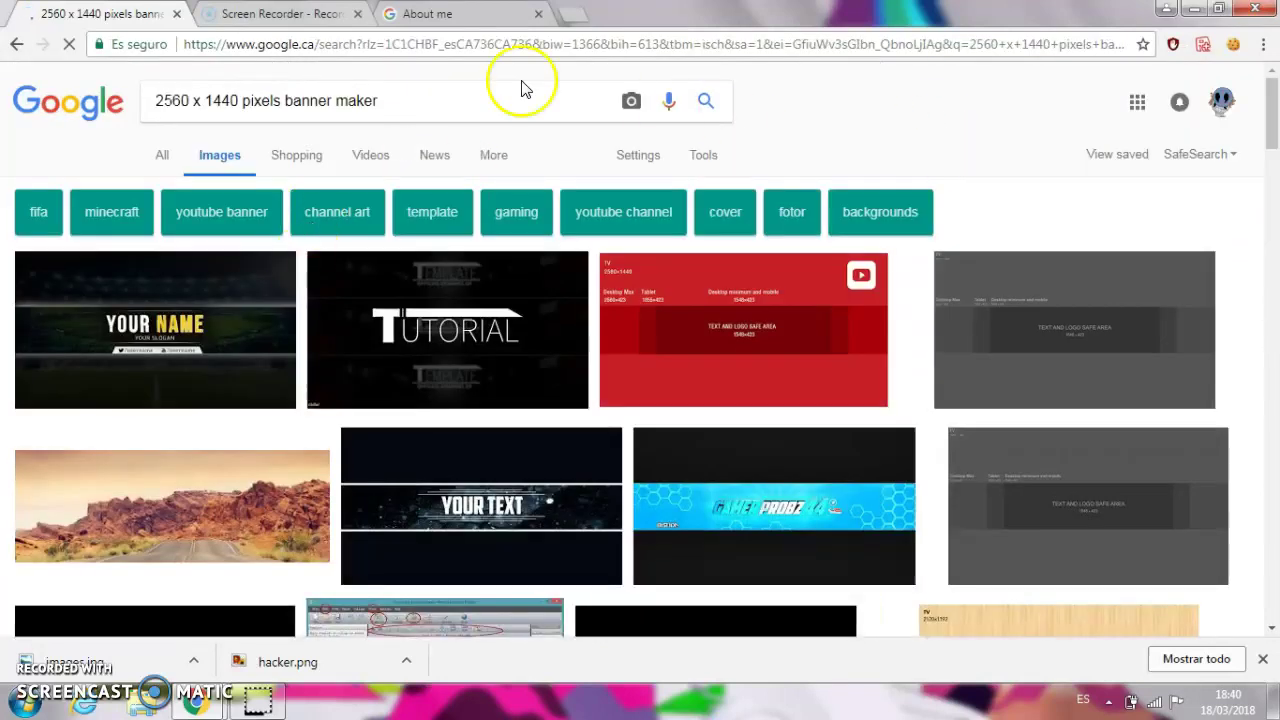
- Search images for "2560 x 1440 pixels banner for youtube" and look through the banner designs
click(479, 93)
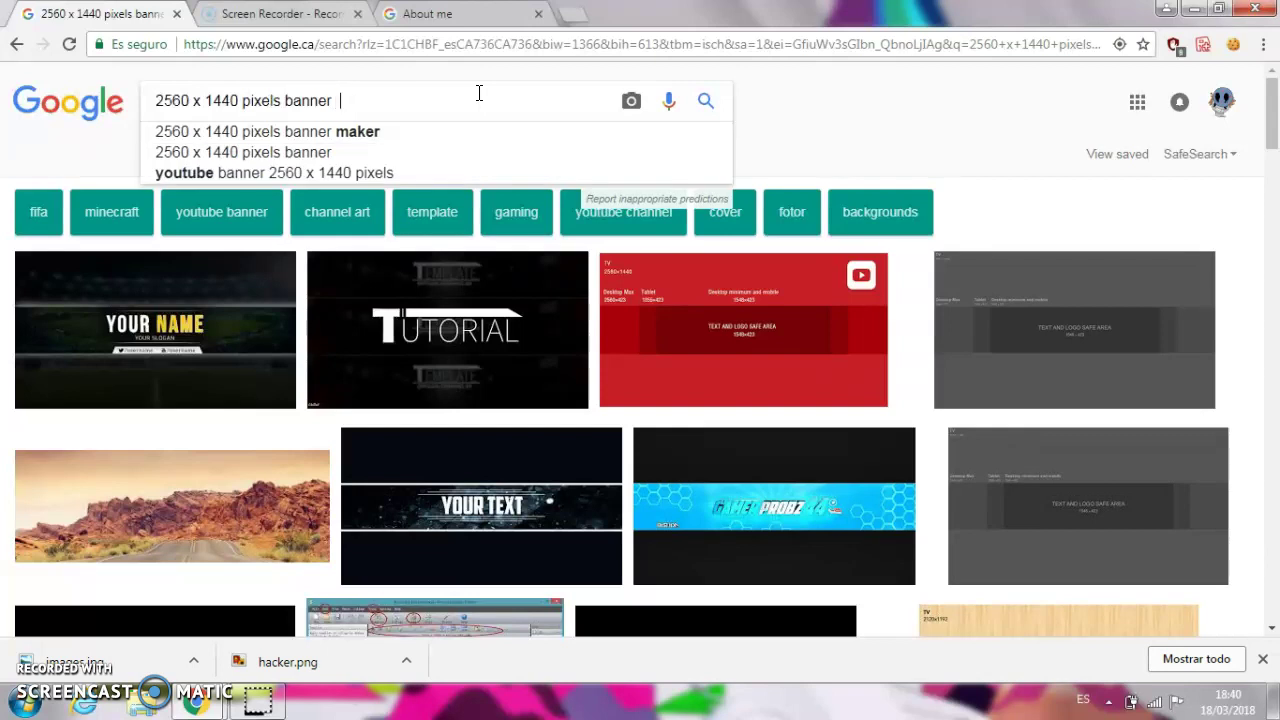
text(for youtube)
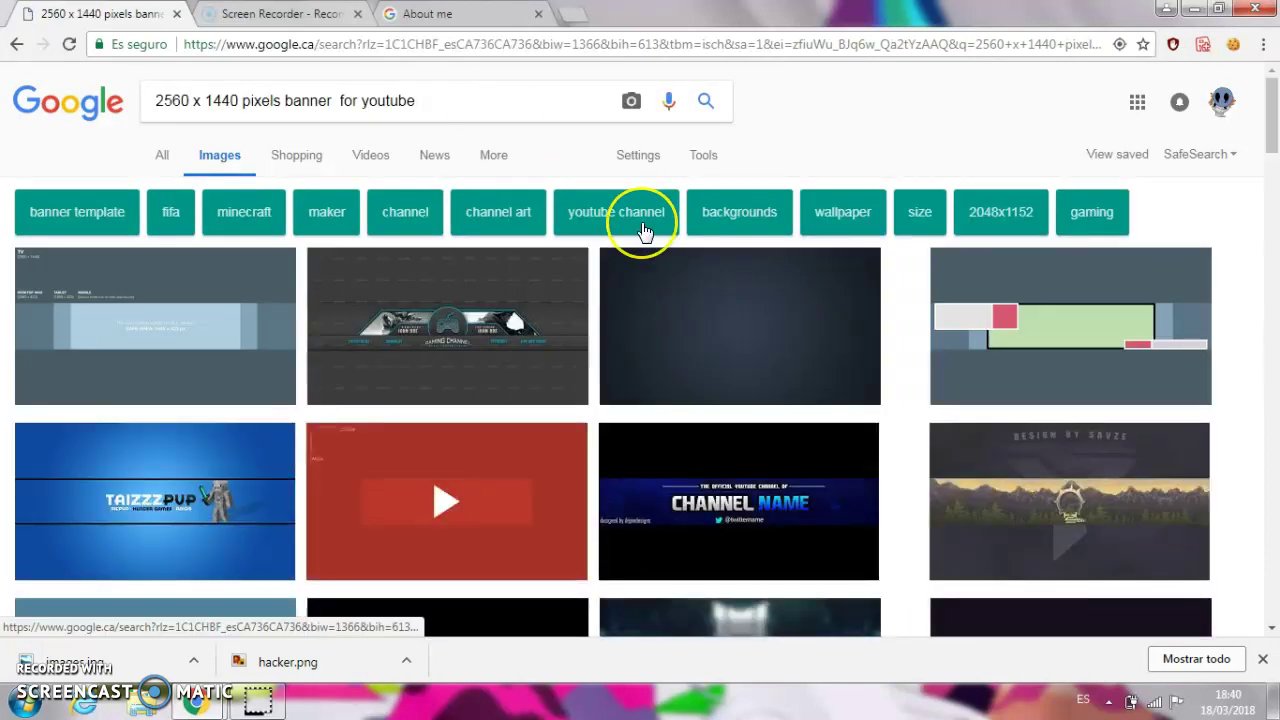
scroll(645, 232, down, 5)
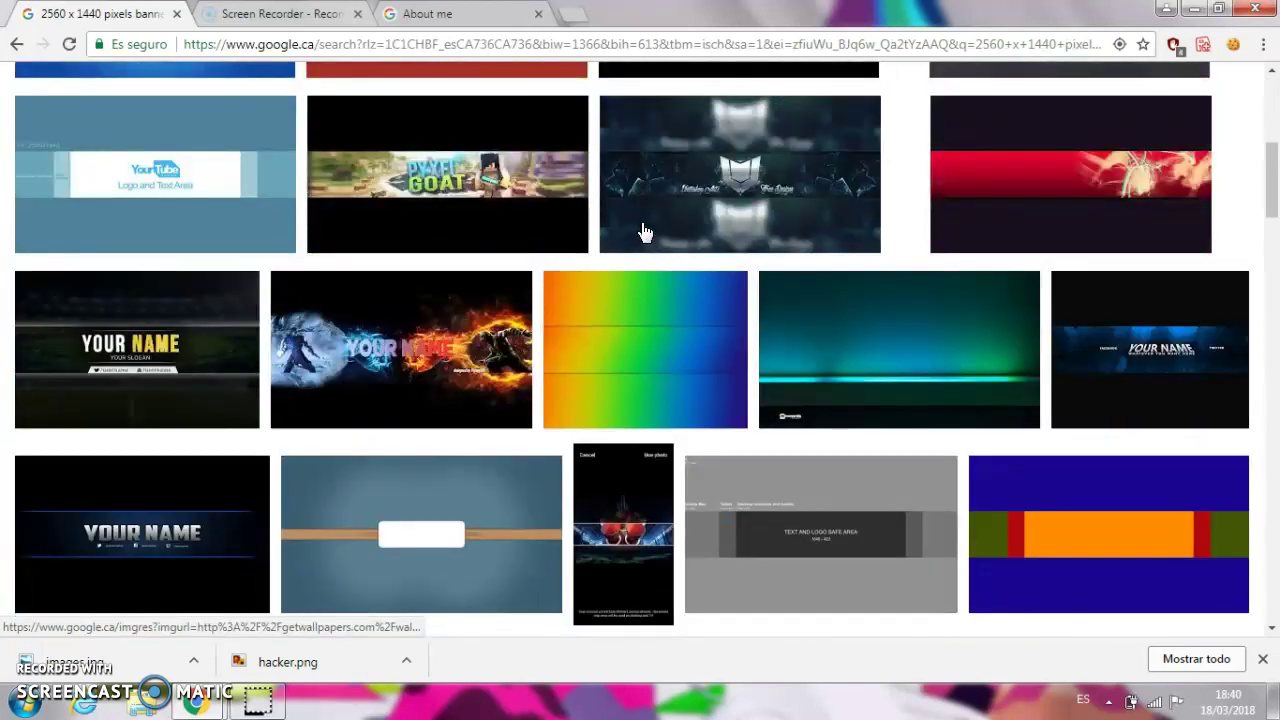
scroll(645, 232, down, 5)
scroll(645, 232, down, 5)
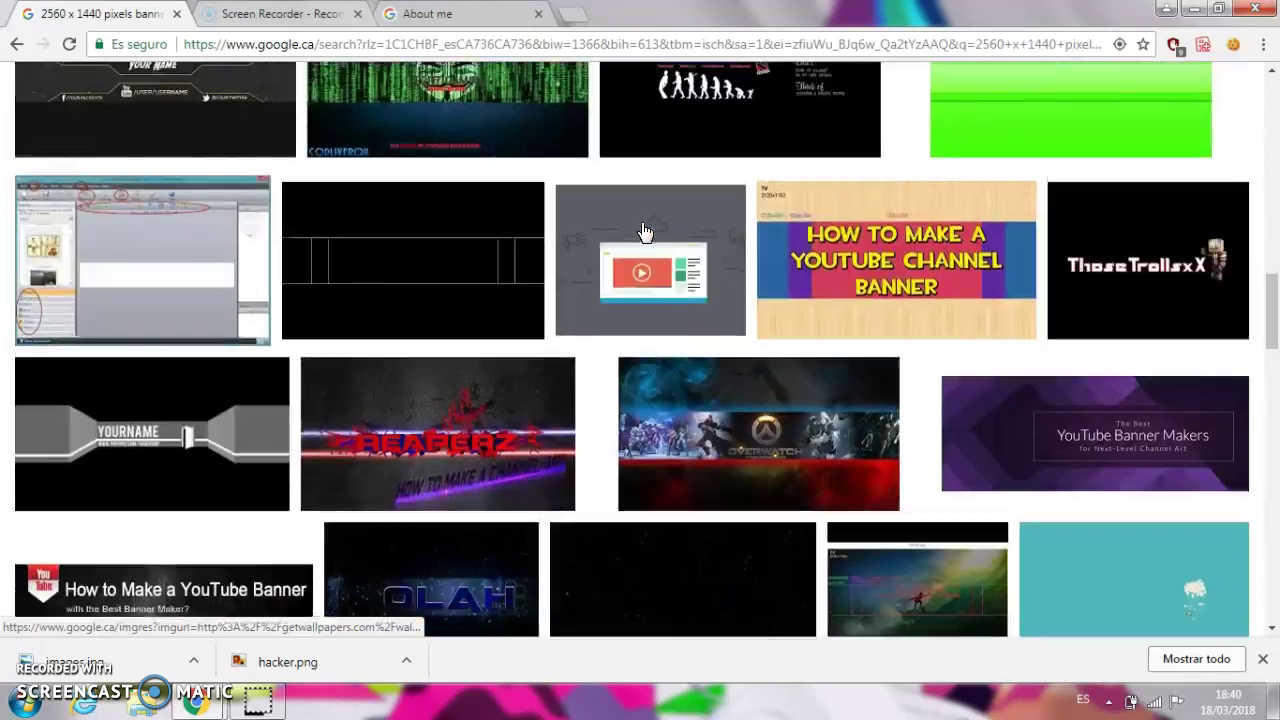
scroll(645, 232, up, 5)
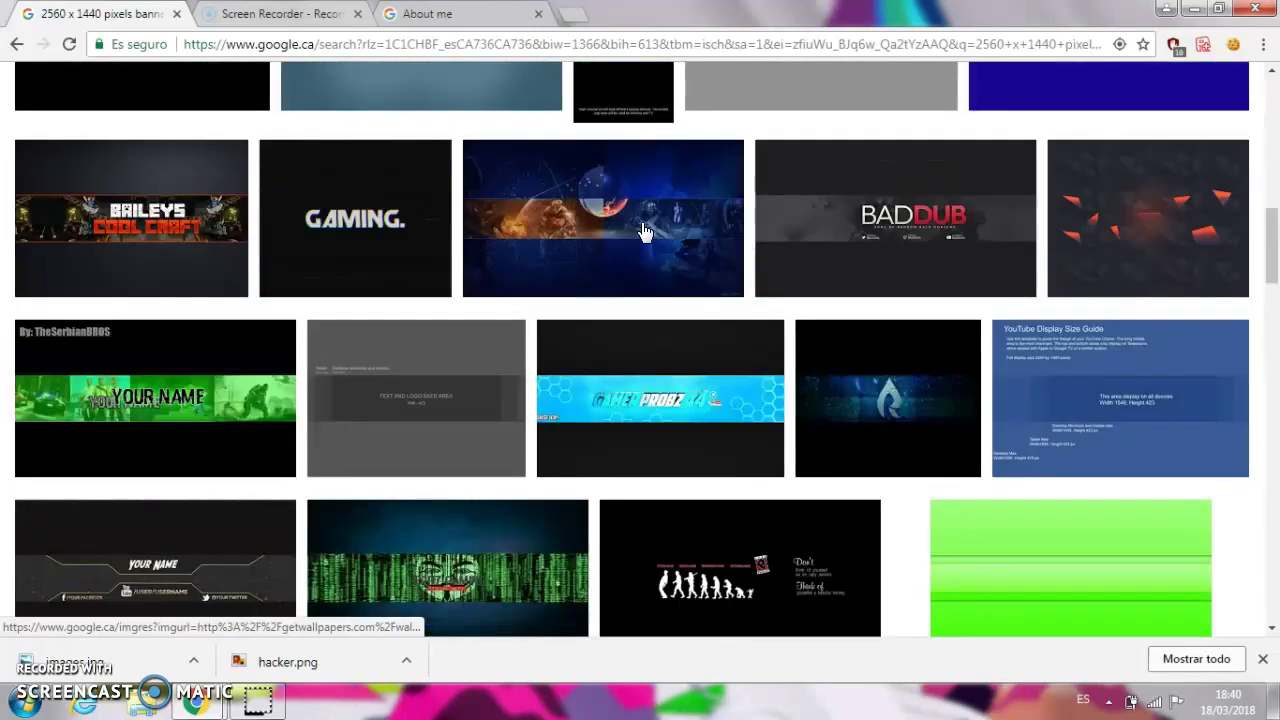
scroll(645, 232, down, 5)
scroll(645, 232, down, 5)
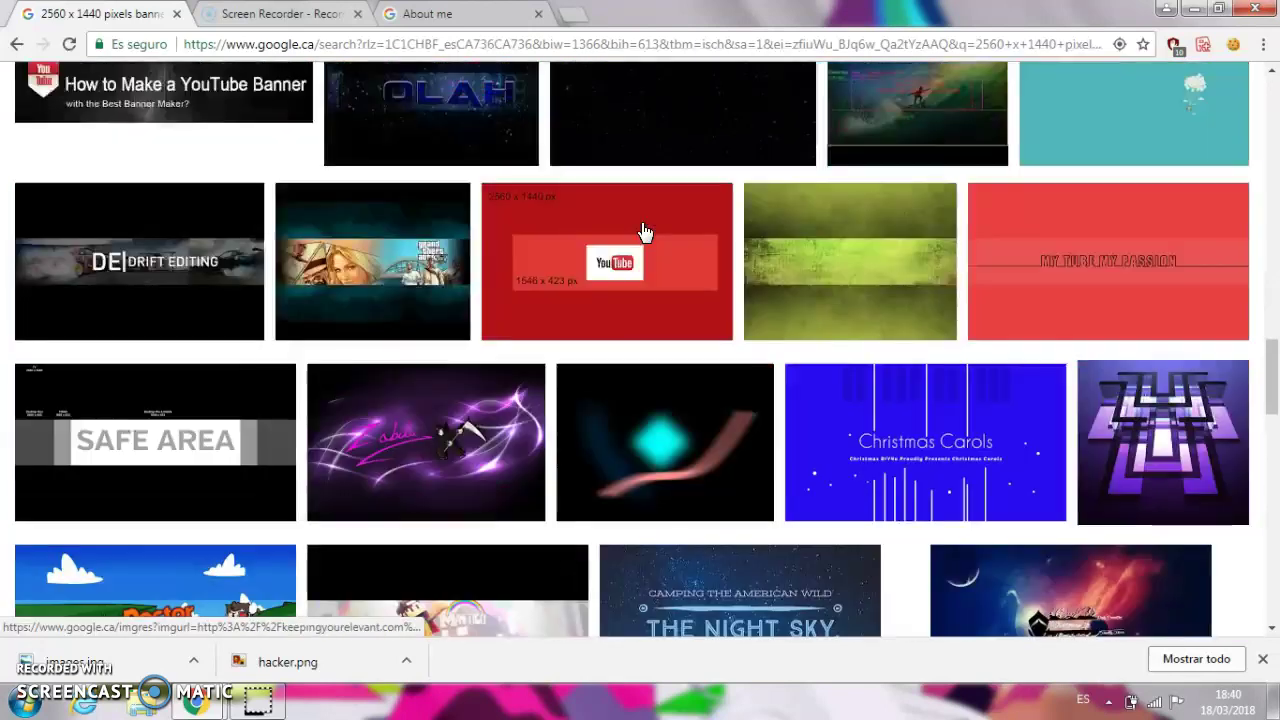
- Look through the banner designs in the "2560 x 1440 pixels banner for youtube" image results
scroll(645, 232, down, 5)
scroll(645, 232, down, 5)
scroll(645, 232, down, 5)
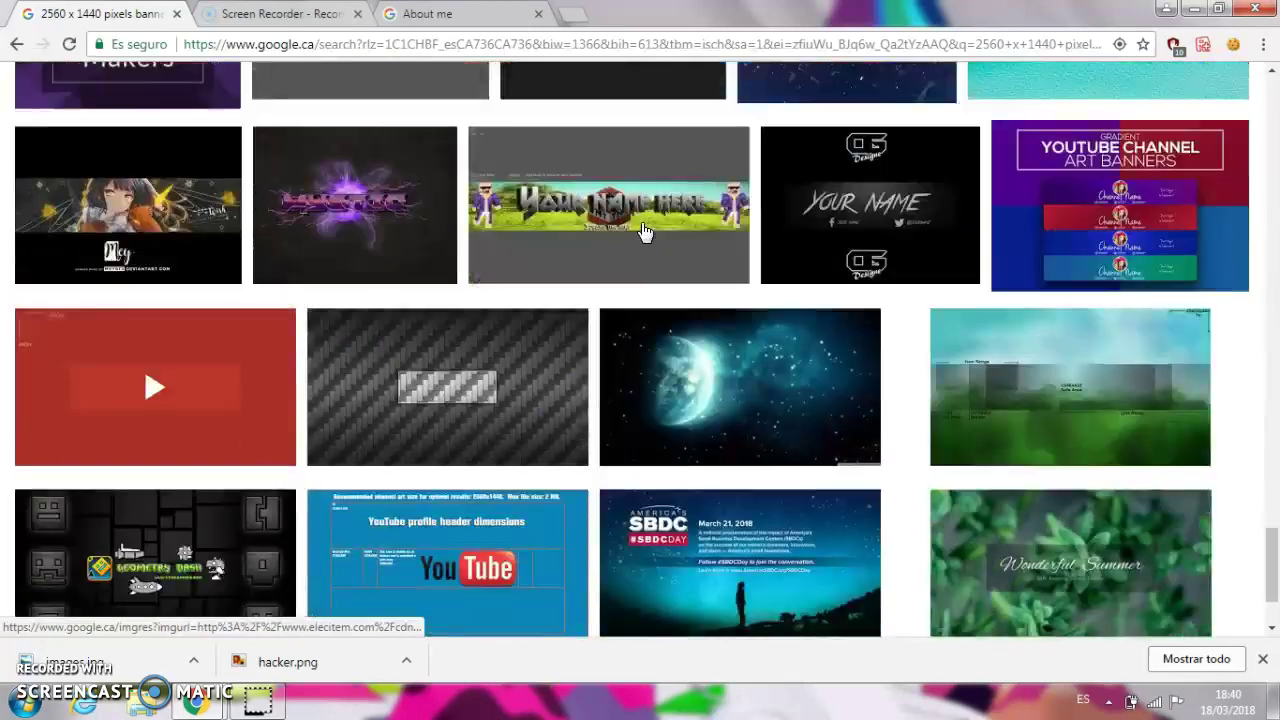
scroll(645, 232, down, 10)
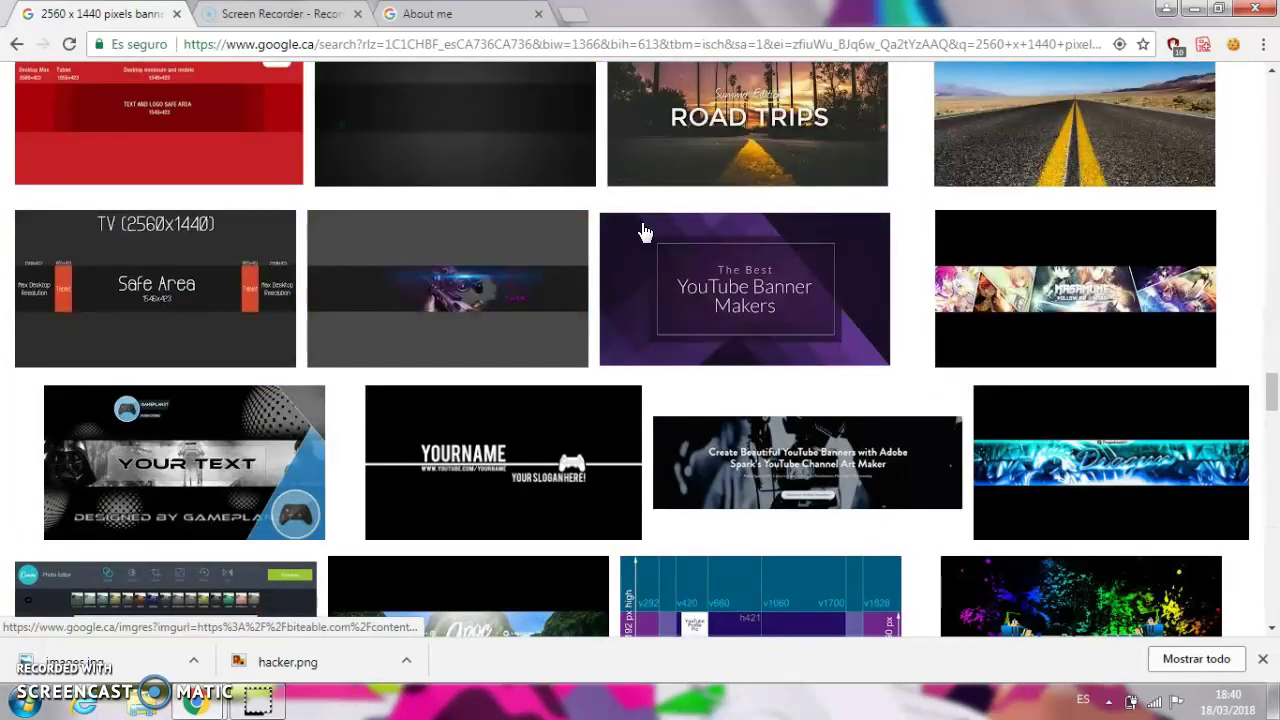
scroll(645, 232, down, 20)
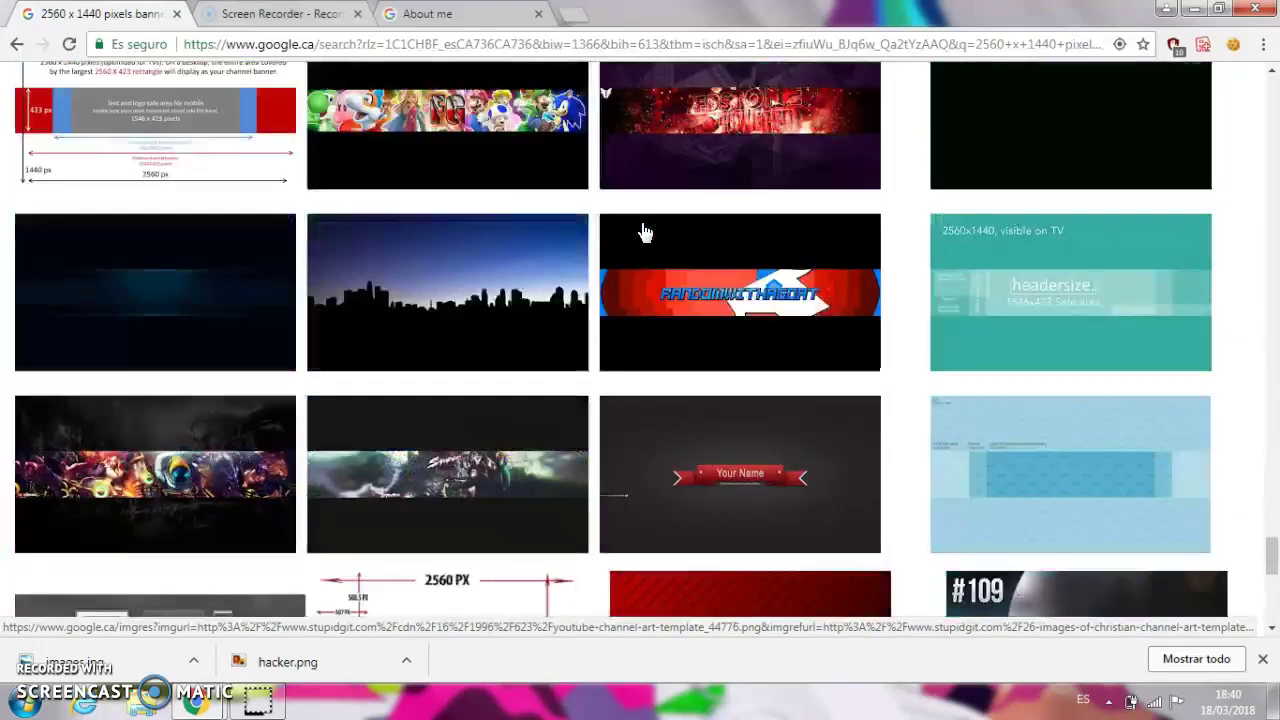
scroll(645, 232, down, 20)
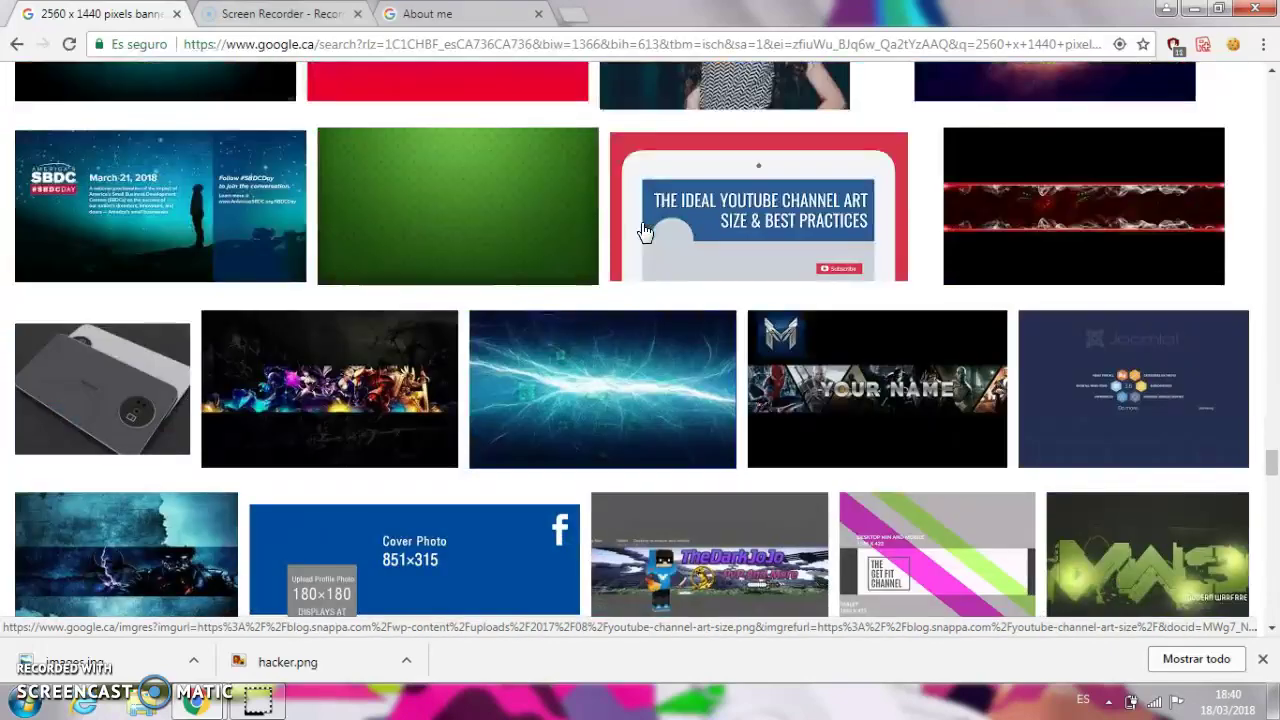
scroll(645, 232, down, 8)
scroll(645, 232, up, 7)
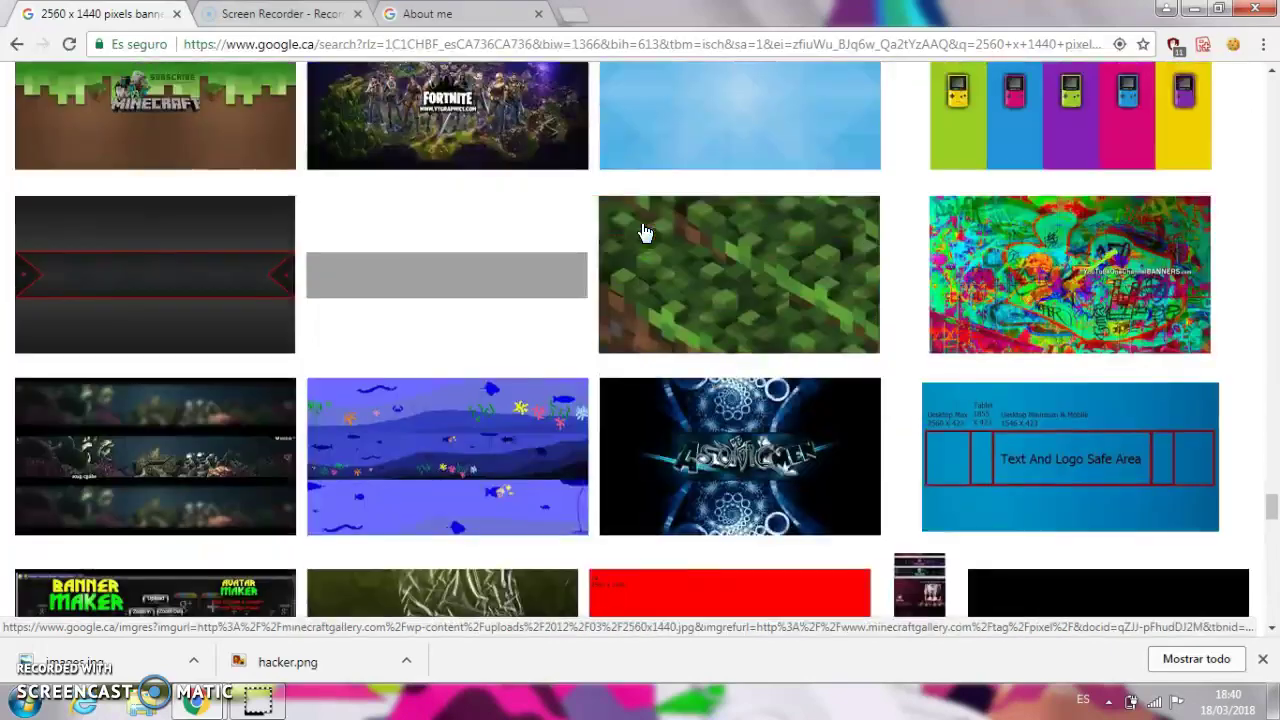
scroll(645, 232, up, 20)
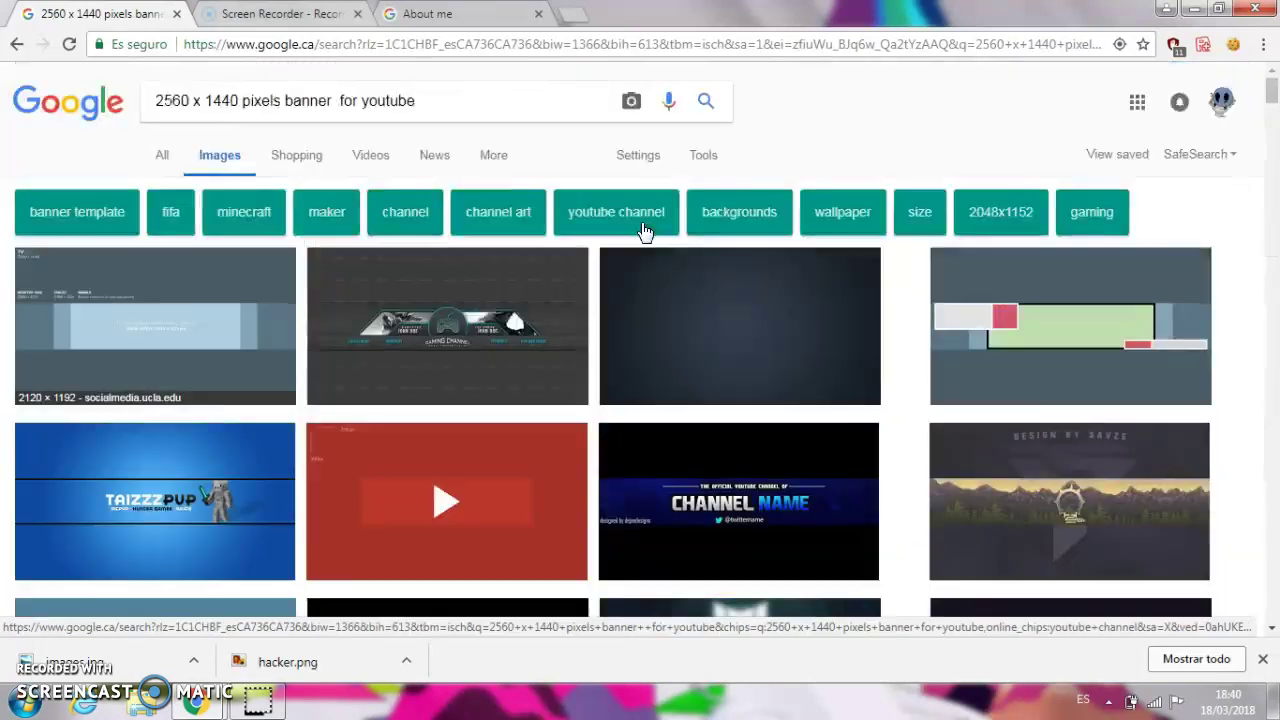
- Change the image search to "2560 x 1440 pixels banner roblox"
click(586, 94)
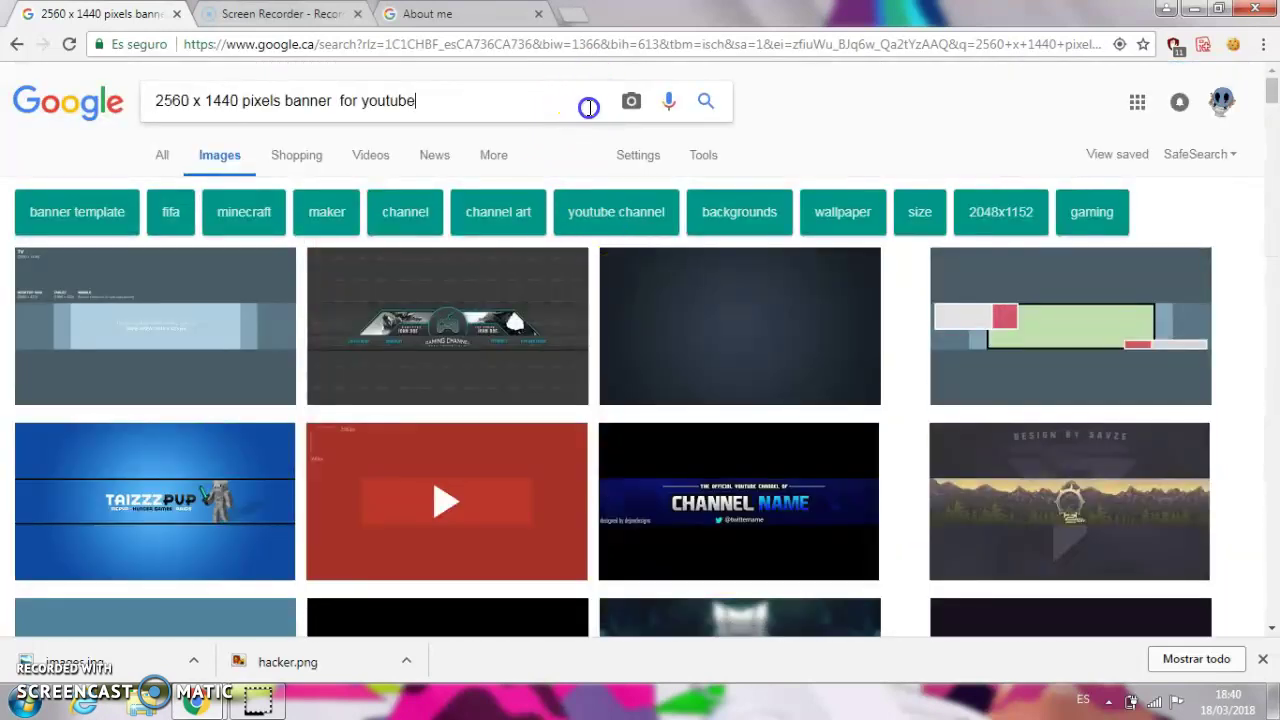
key(BackSpace)
key(BackSpace)
key(BackSpace)
key(BackSpace)
key(BackSpace)
key(BackSpace)
key(BackSpace)
key(BackSpace)
key(BackSpace)
key(BackSpace)
key(BackSpace)
key(BackSpace)
key(BackSpace)
key(BackSpace)
key(BackSpace)
key(BackSpace)
key(BackSpace)
key(BackSpace)
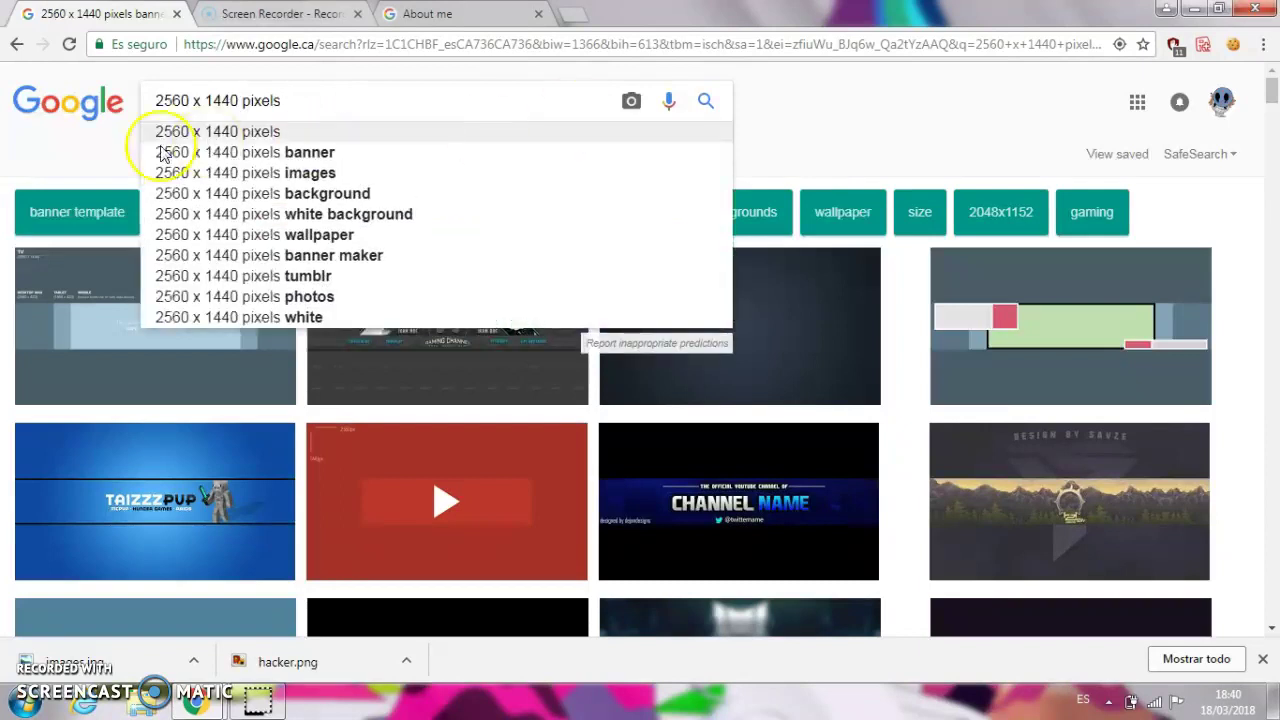
click(262, 154)
click(370, 87)
text(roblox)
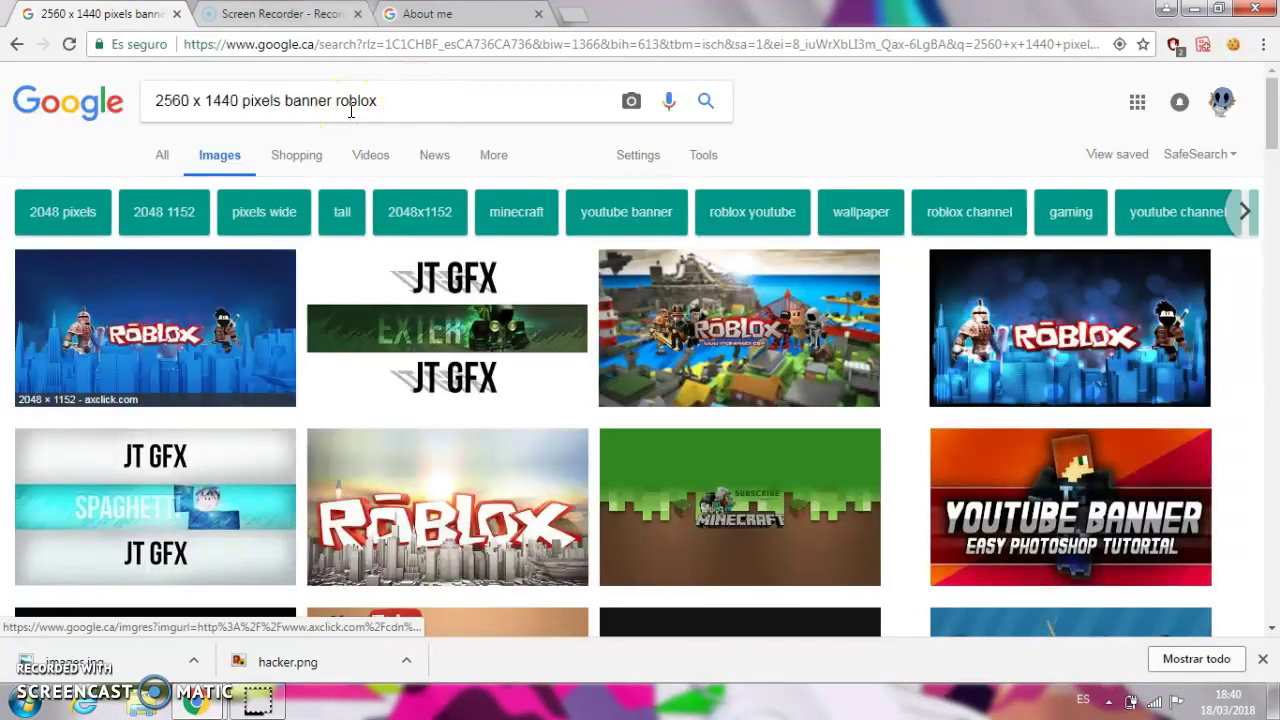
- Look through the Roblox banner results and preview the wallpaper with the website-logo characters and its "meet the internet" related image
scroll(350, 110, down, 5)
scroll(352, 118, down, 5)
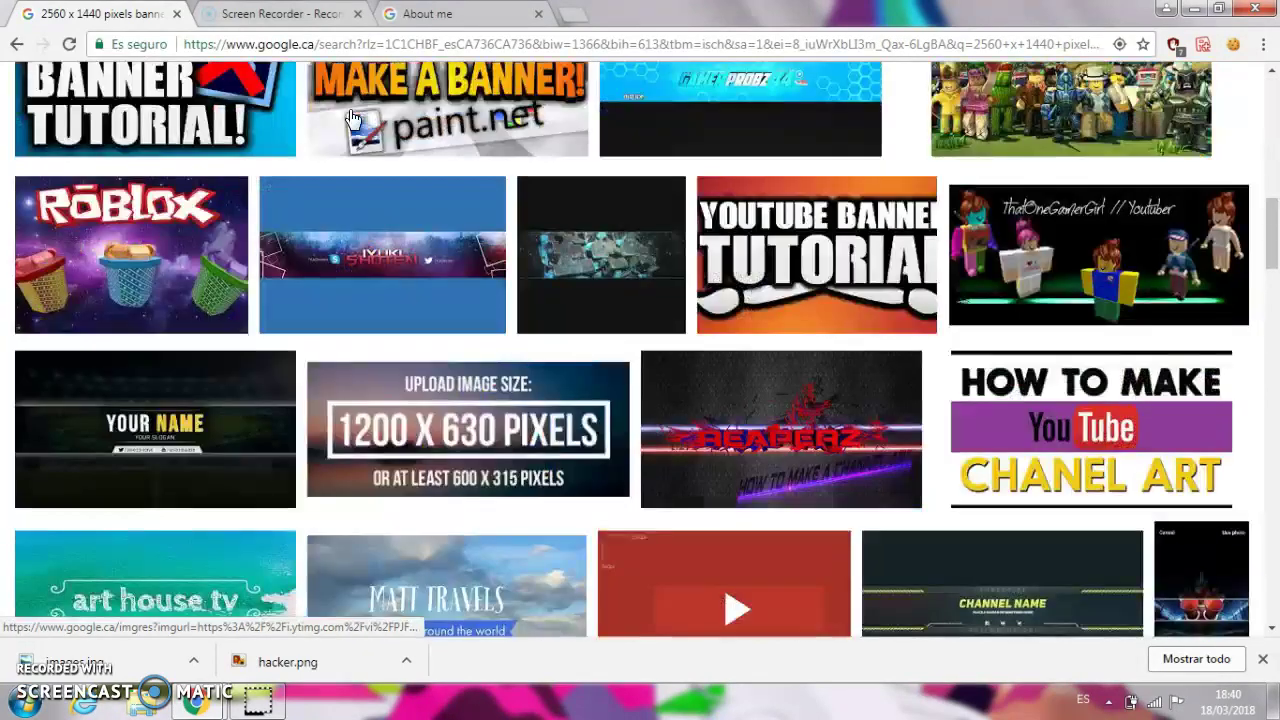
scroll(352, 118, down, 5)
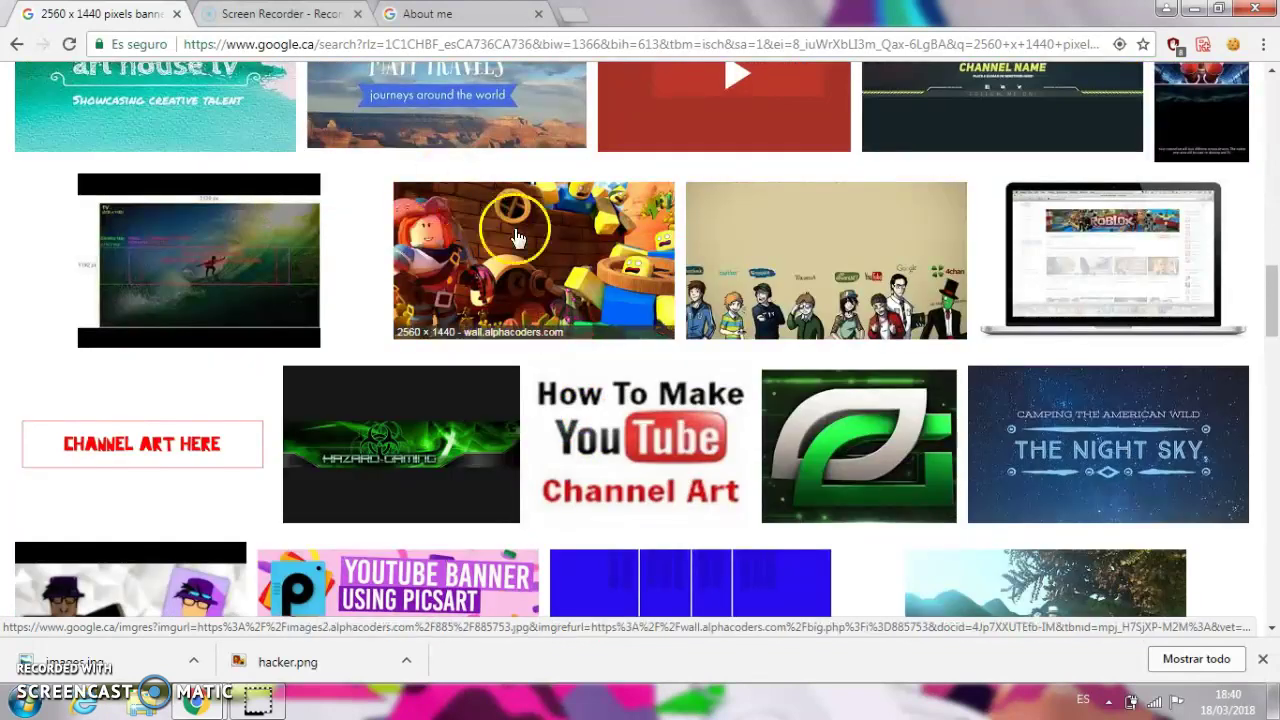
click(736, 231)
click(797, 235)
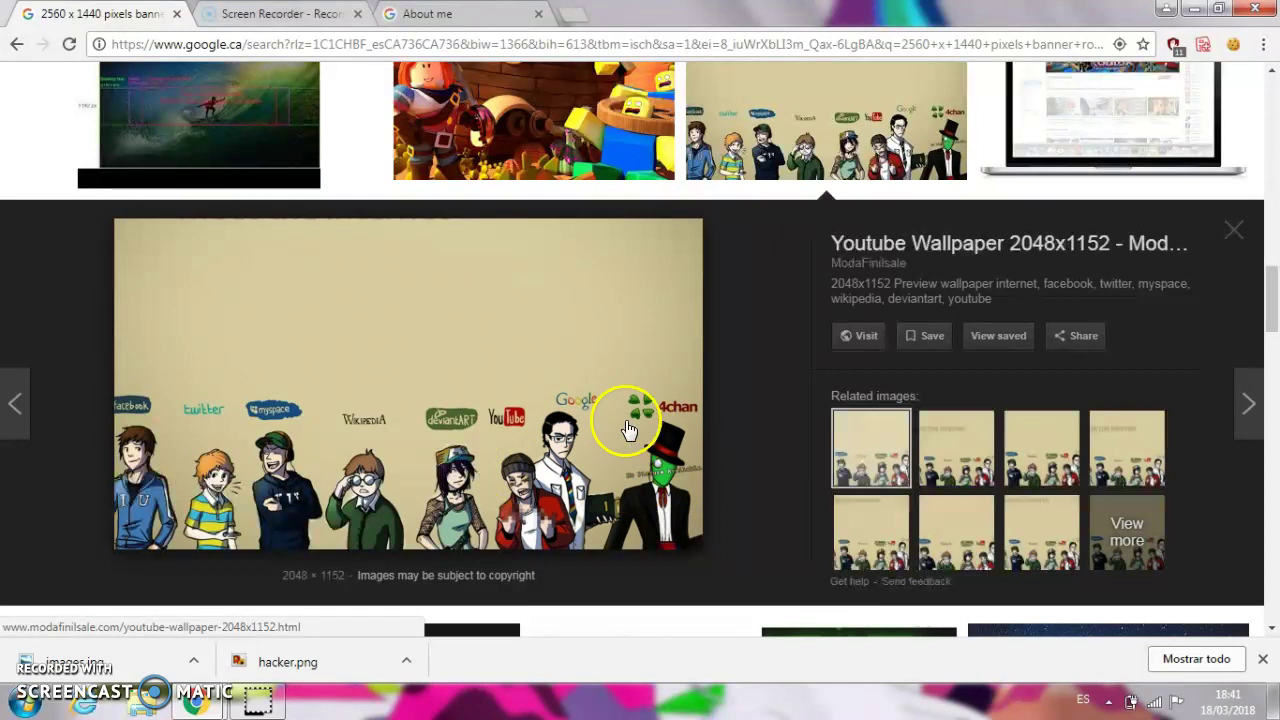
click(960, 452)
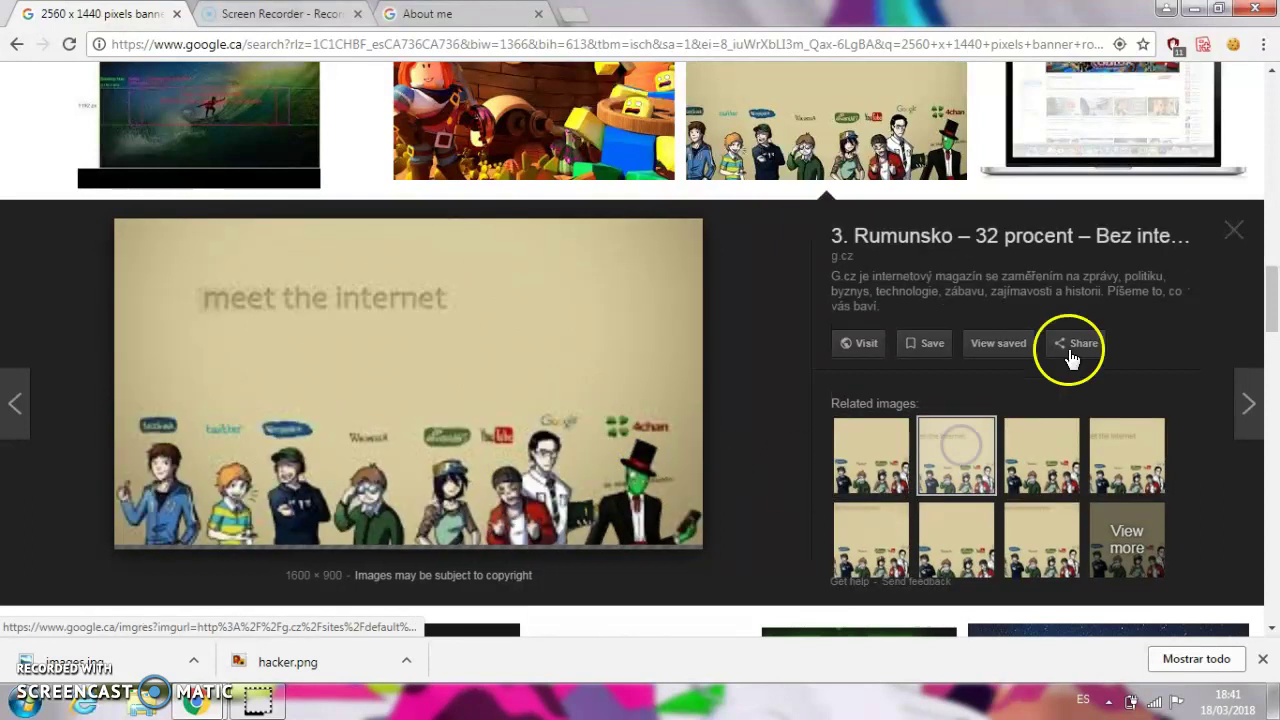
- Preview the 2560 × 1440 "Roblox Wallpaper HD" image from PixelsTalk.Net in the results and save it to the computer
click(1273, 133)
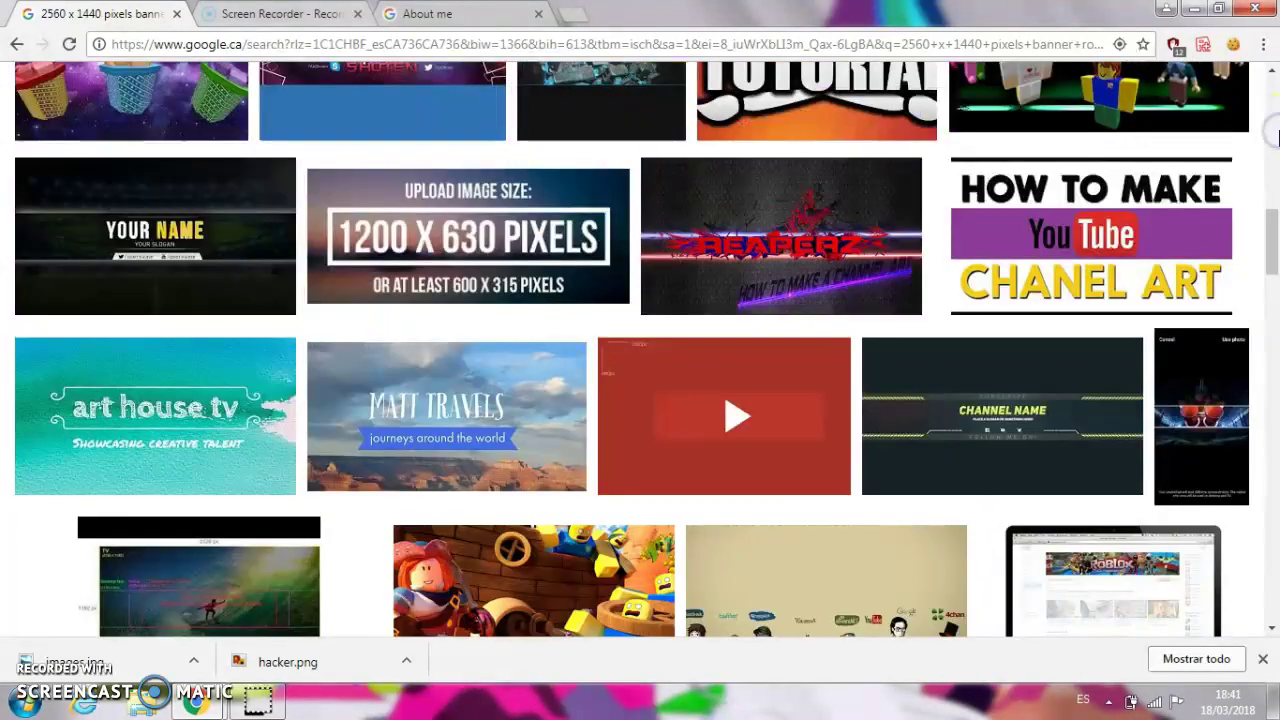
drag(1273, 222, 1266, 172)
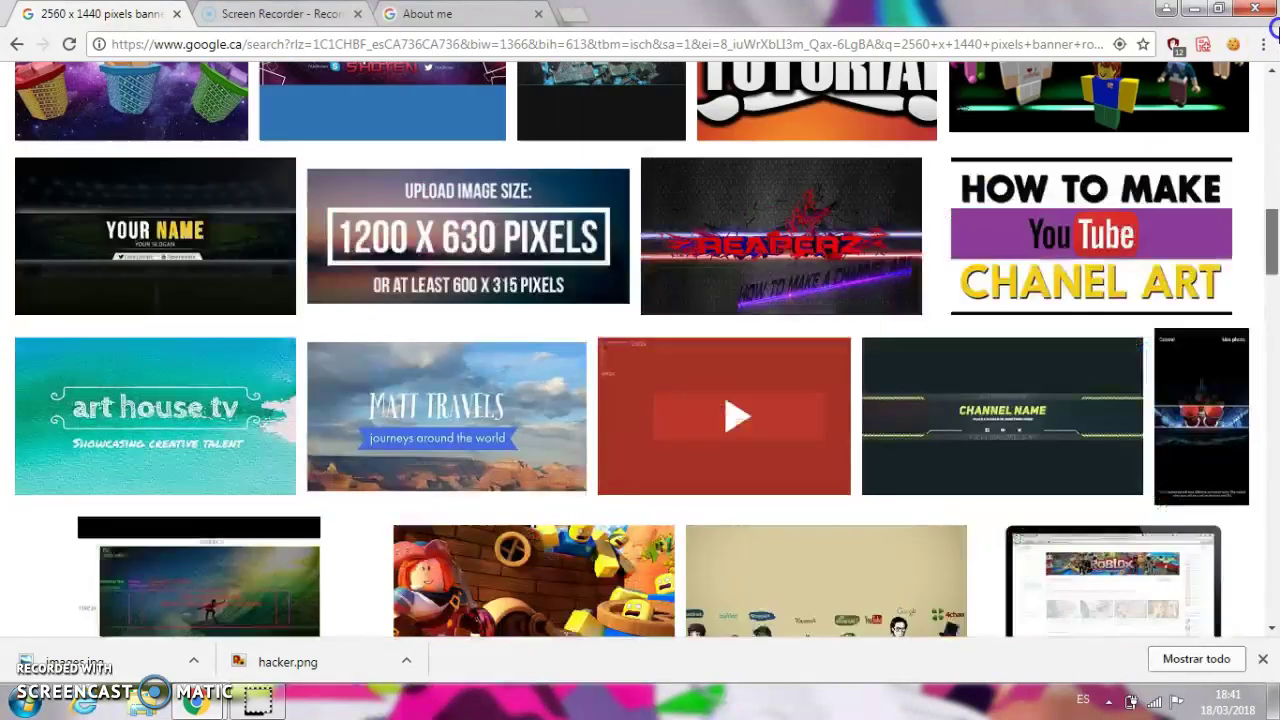
click(1274, 158)
drag(1272, 160, 1272, 25)
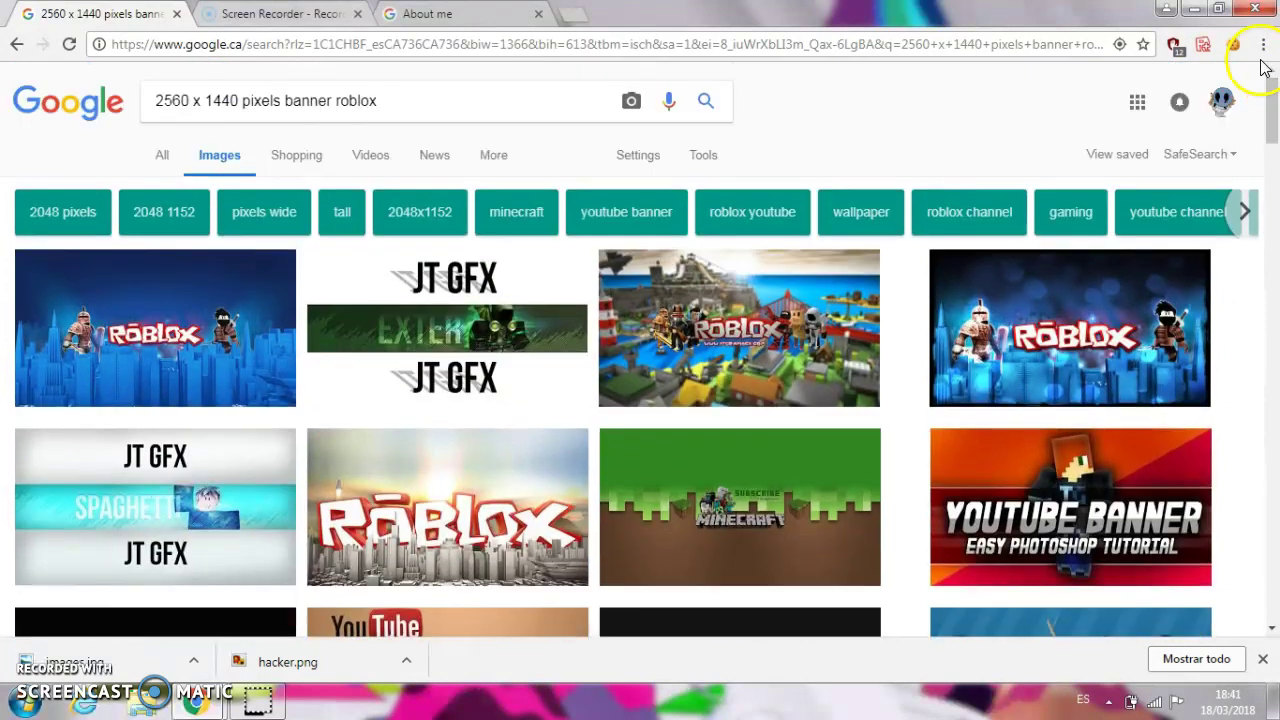
click(1073, 344)
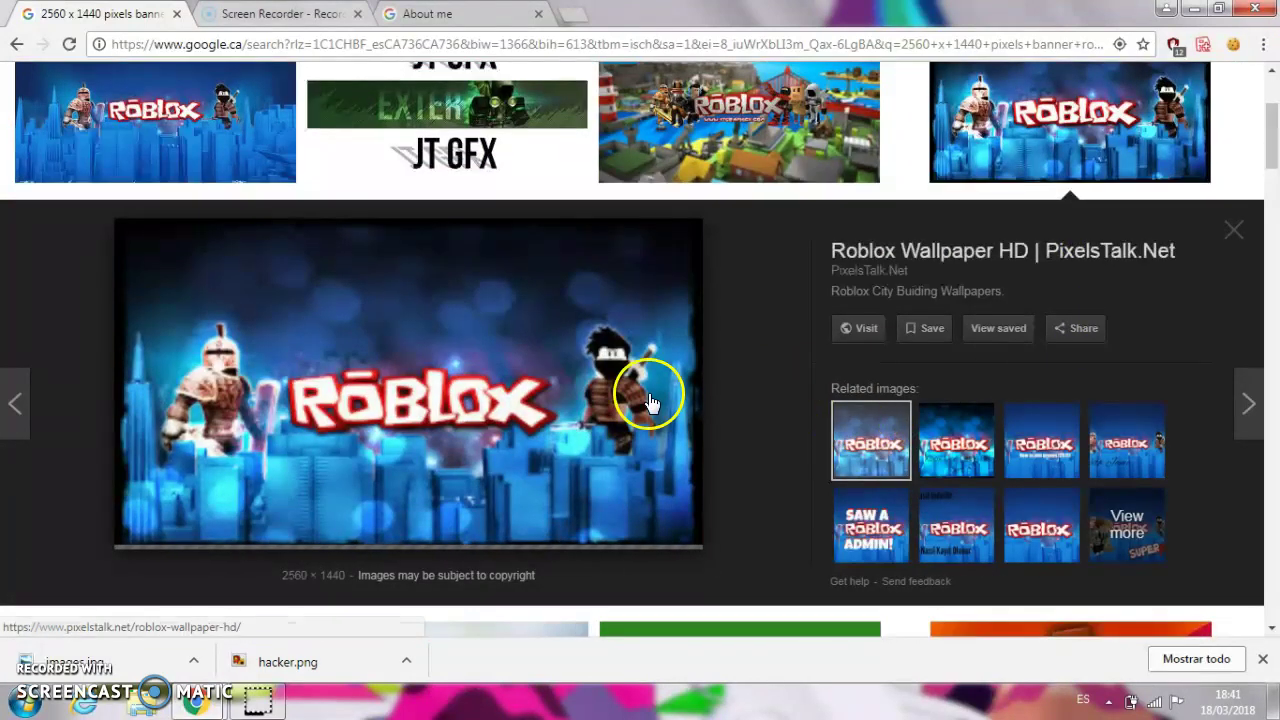
right_click(500, 337)
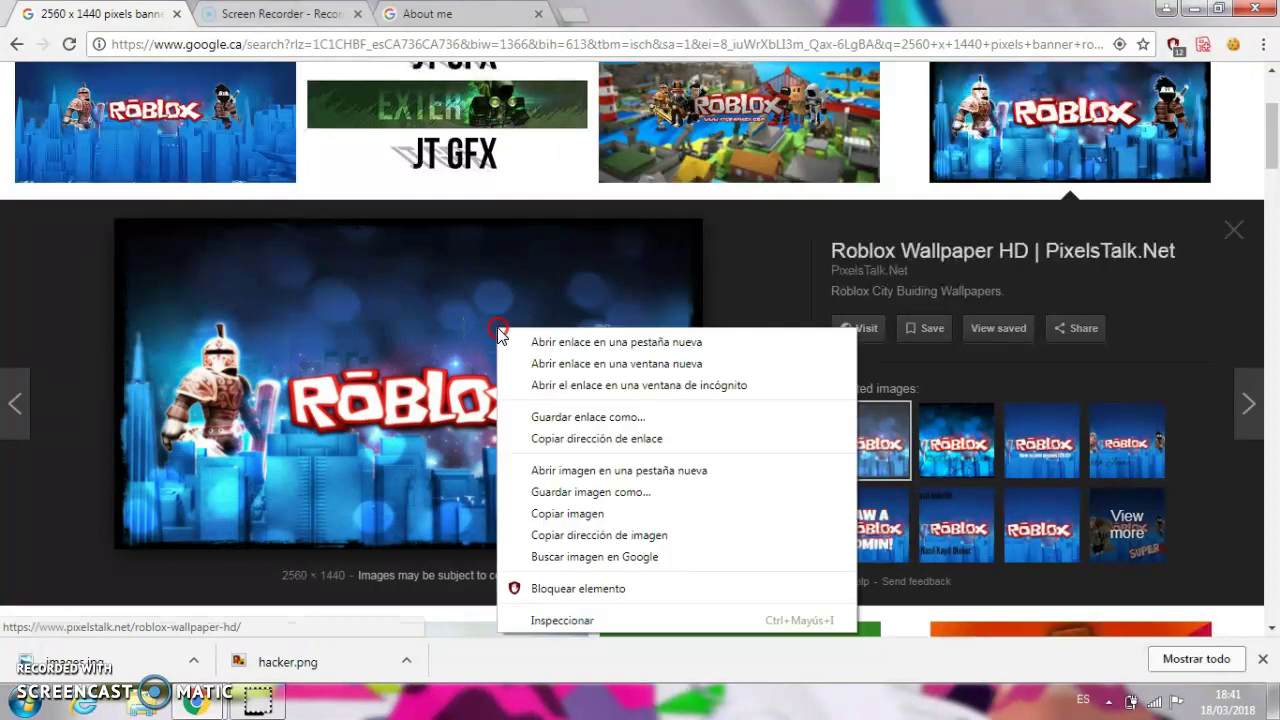
click(622, 492)
click(428, 449)
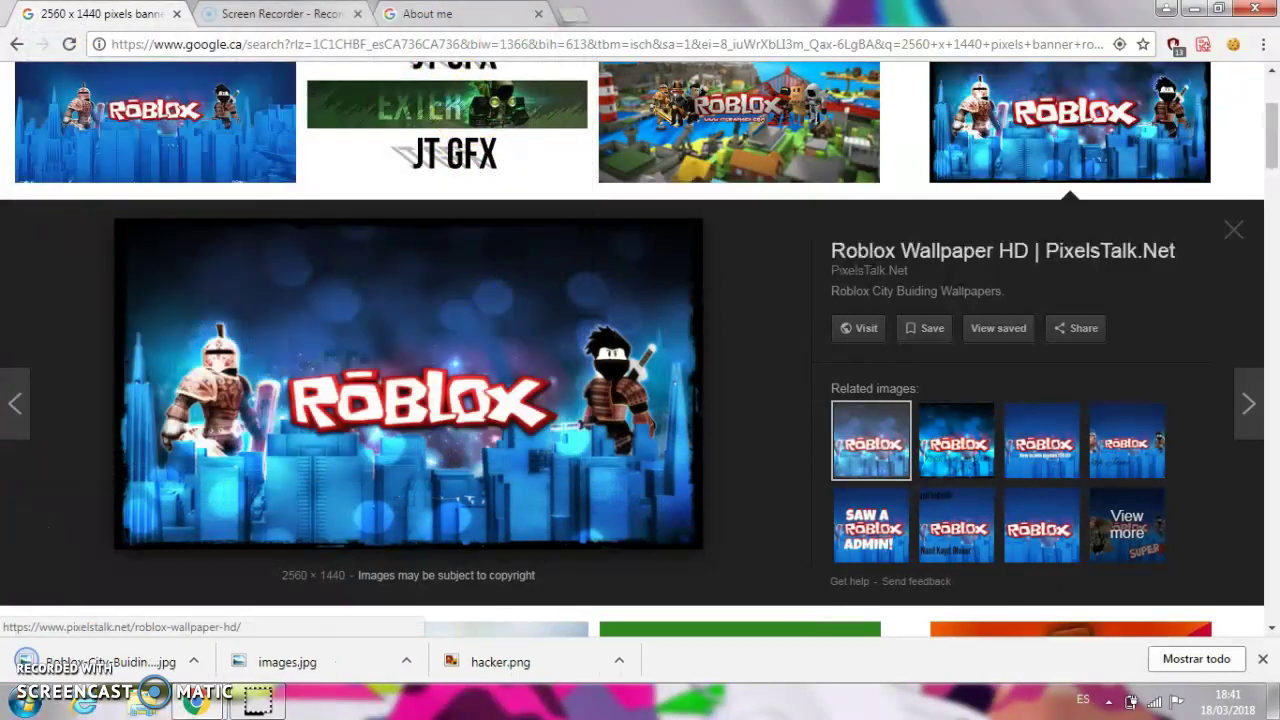
- On the About me page, replace the cover photo with the downloaded Roblox city wallpaper from the Descargas folder and accept the change
click(427, 14)
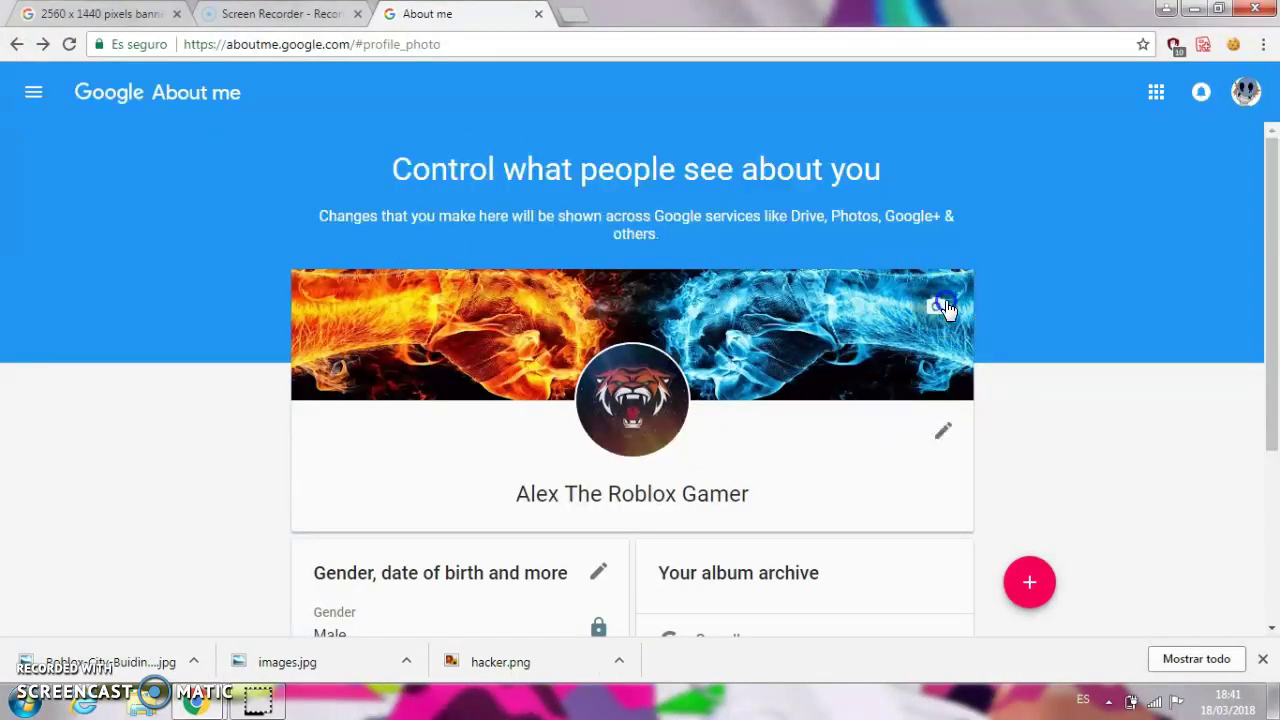
click(943, 307)
click(524, 206)
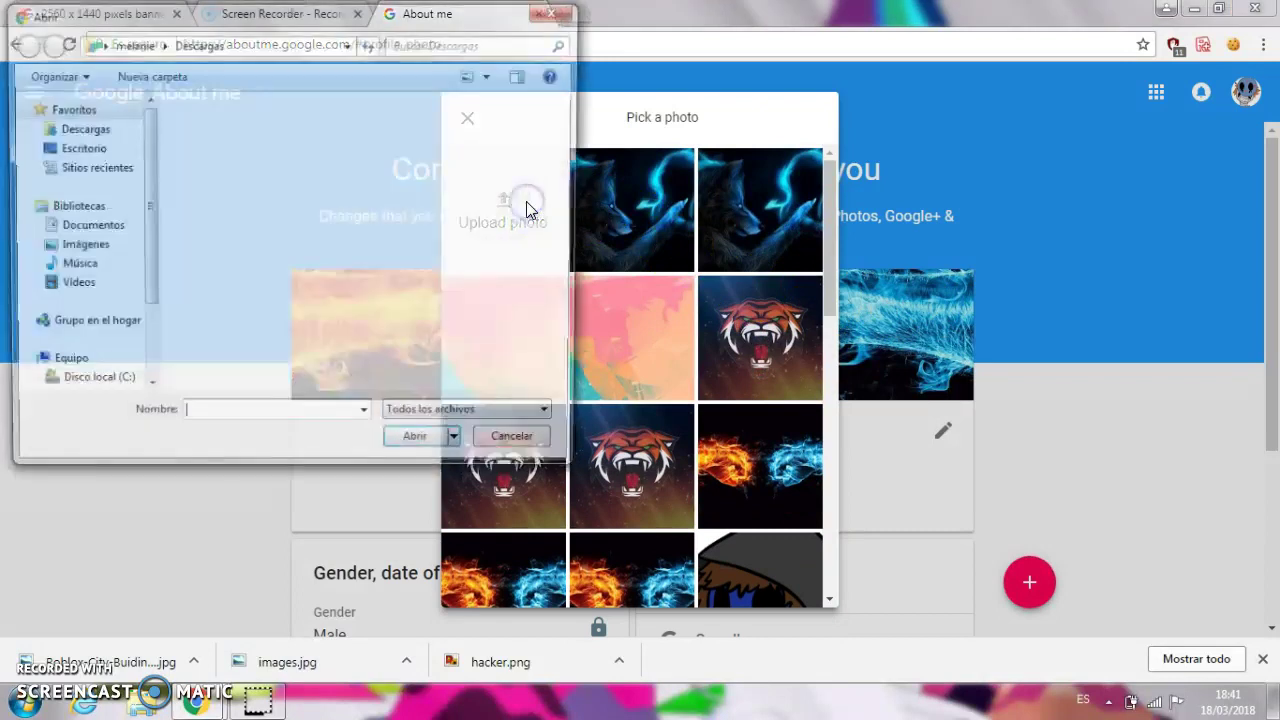
text(r)
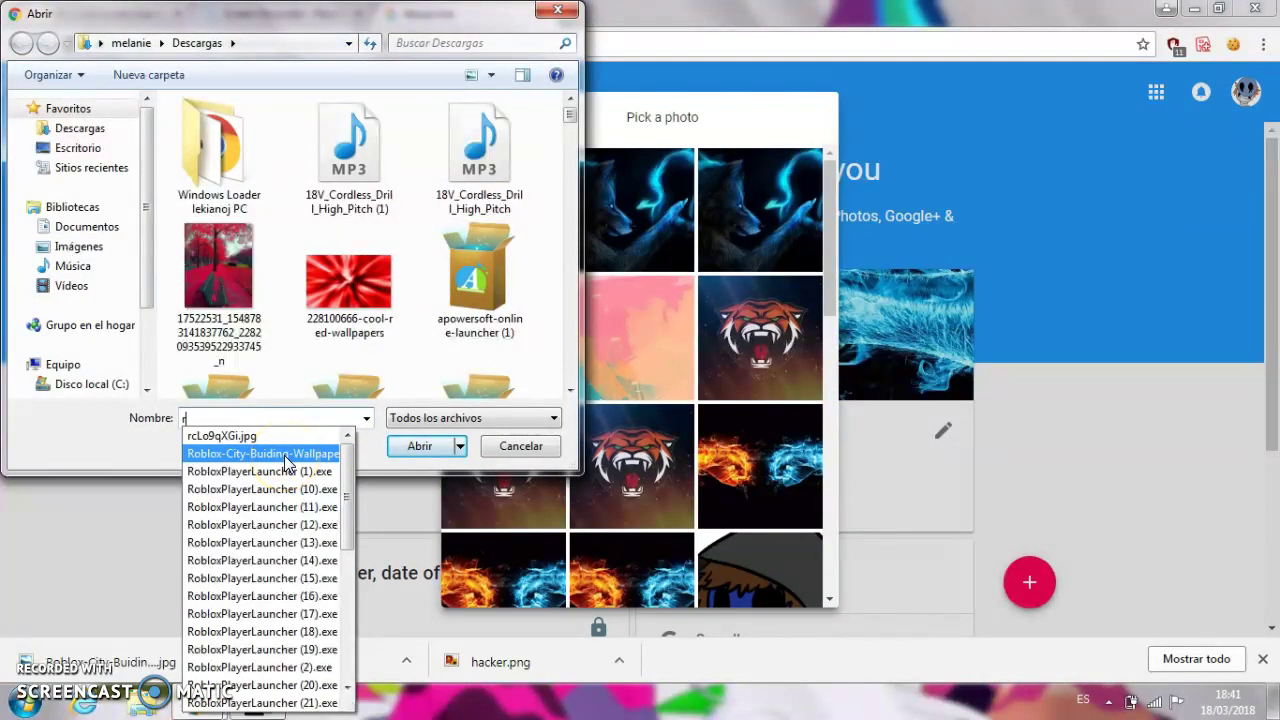
click(330, 455)
click(419, 450)
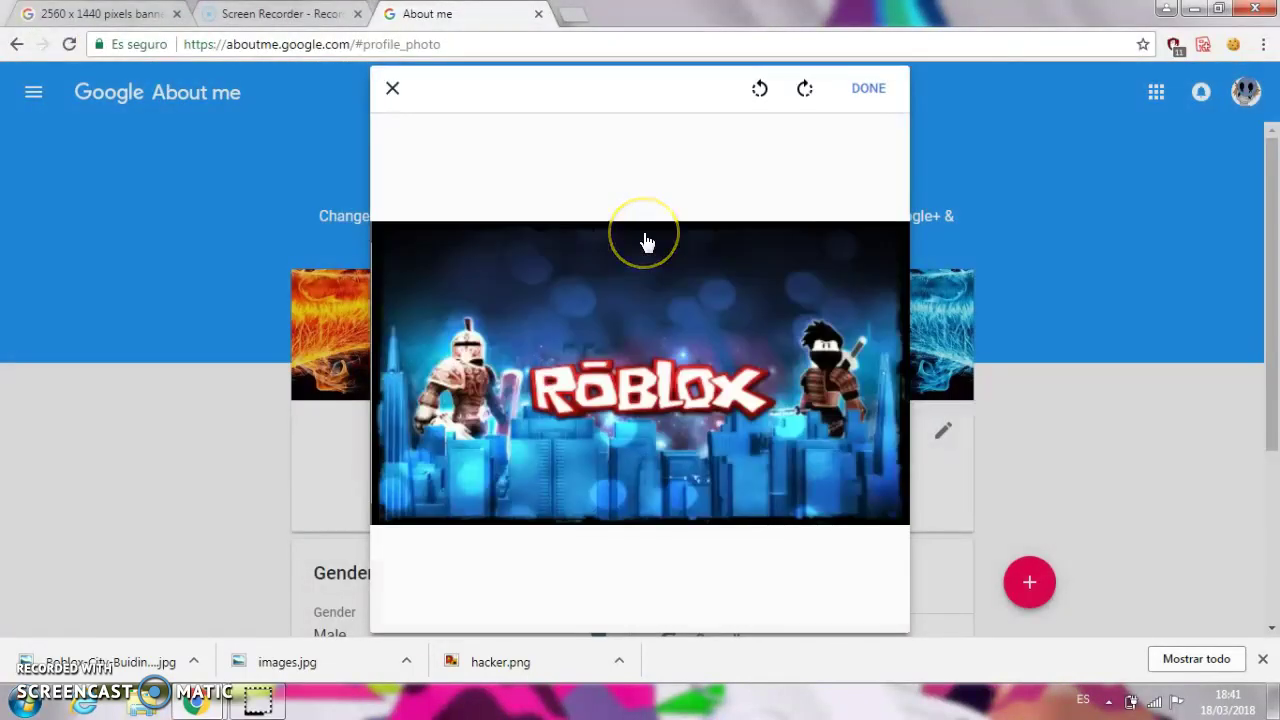
click(868, 88)
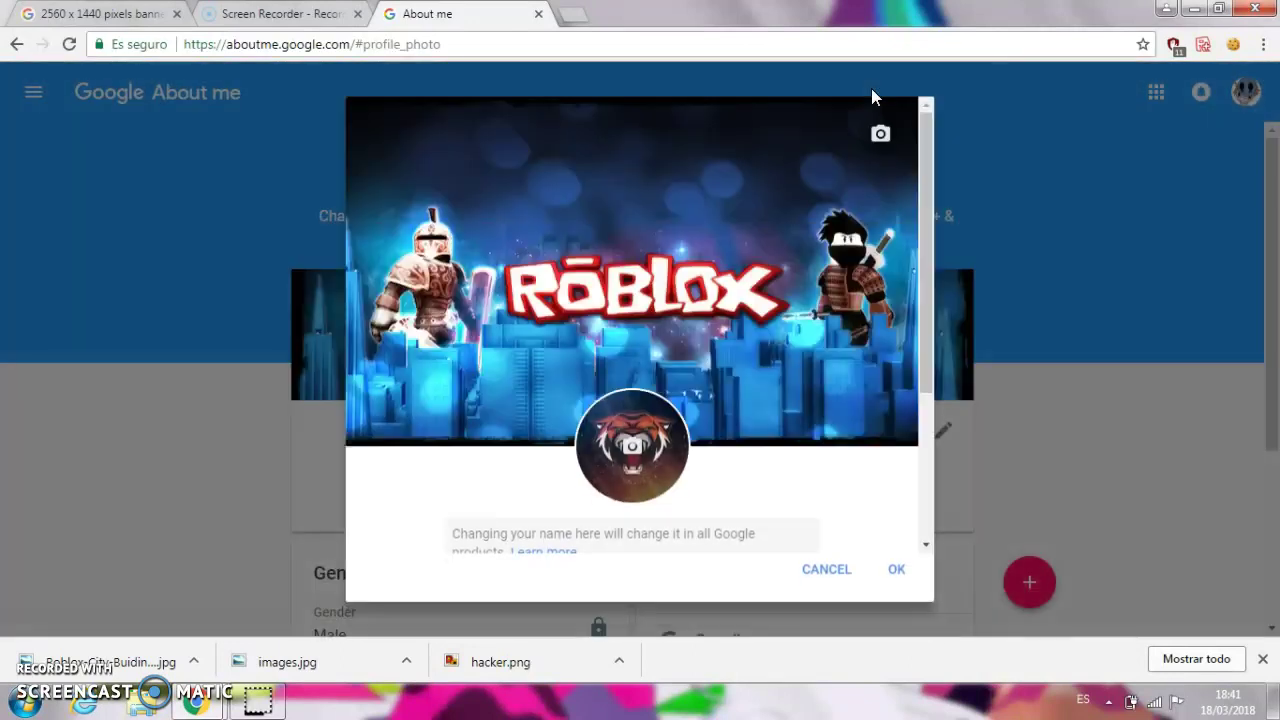
click(903, 415)
click(895, 569)
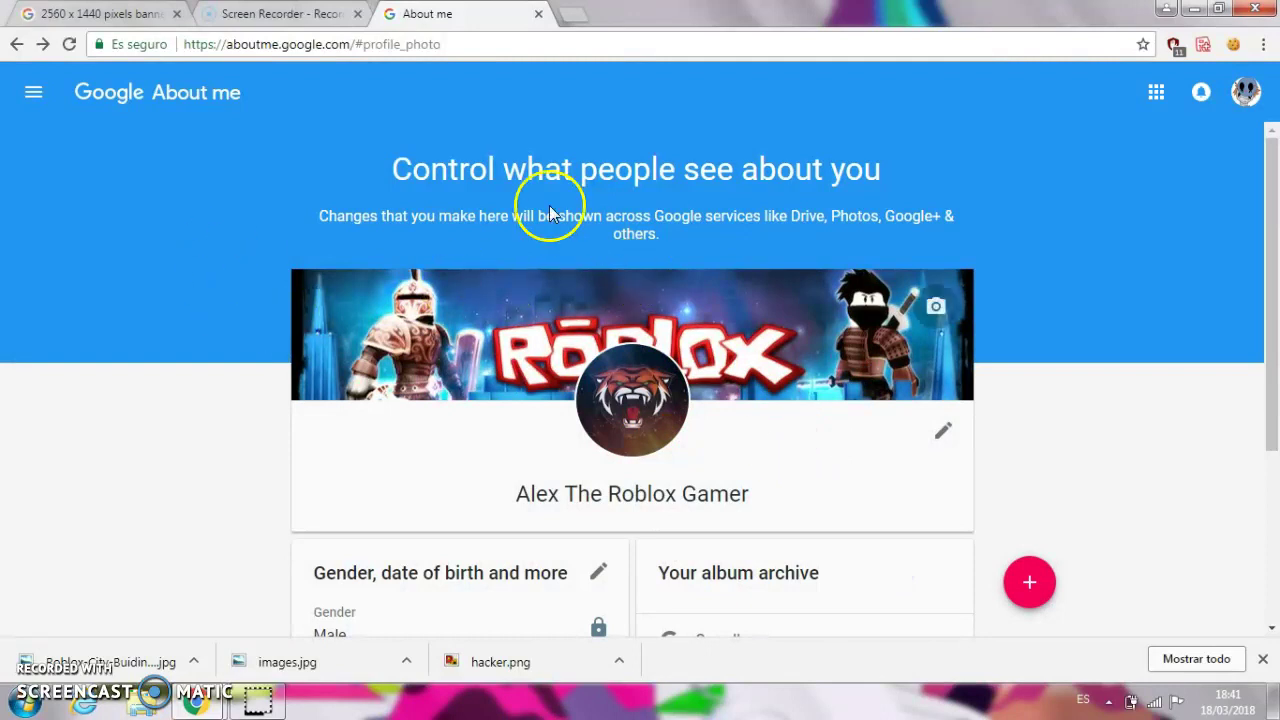
- Return to the image search, search for the suggested "logo size for youtube" and show all web results
click(340, 14)
click(110, 14)
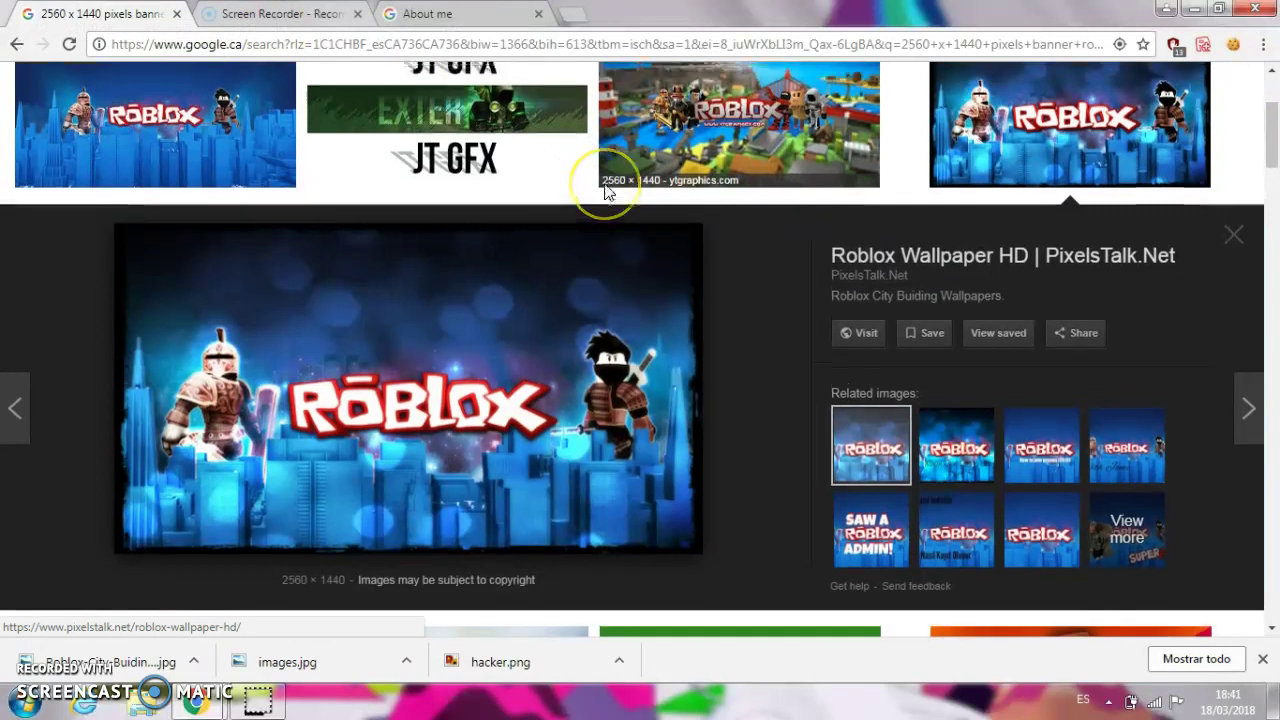
scroll(605, 186, up, 3)
click(592, 89)
key(BackSpace)
text(logo)
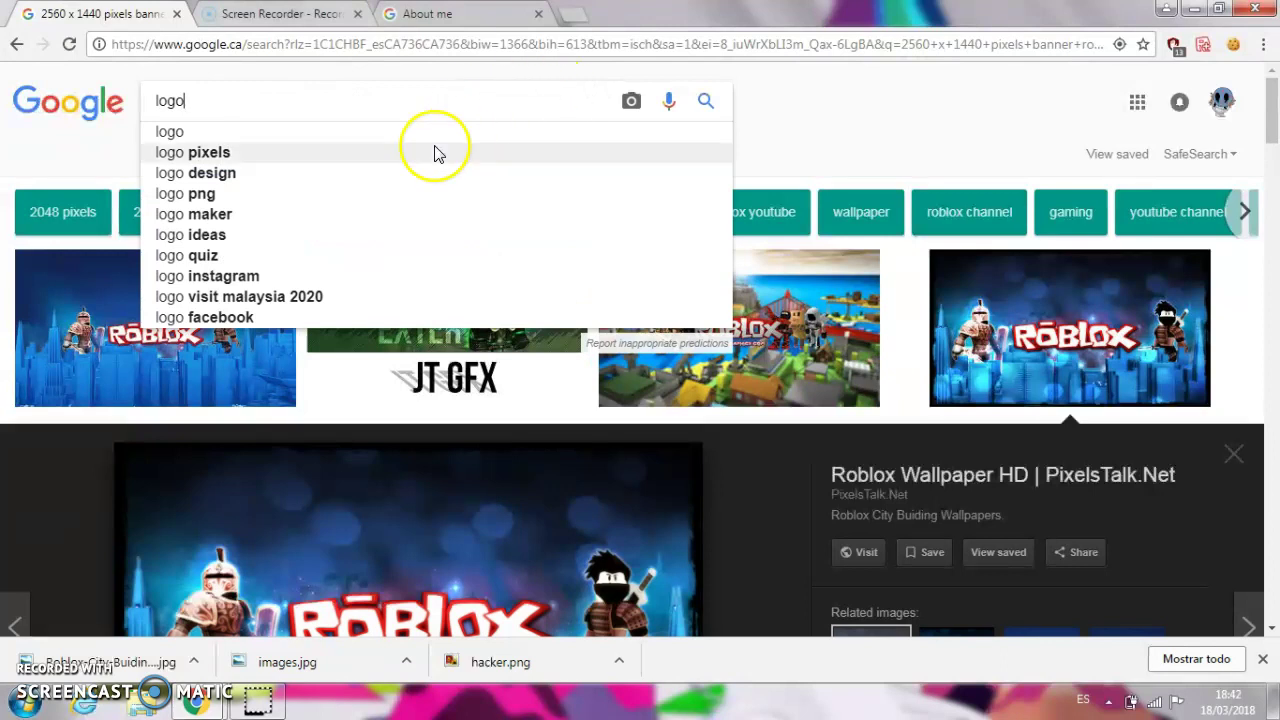
text( six)
key(BackSpace)
text(ze)
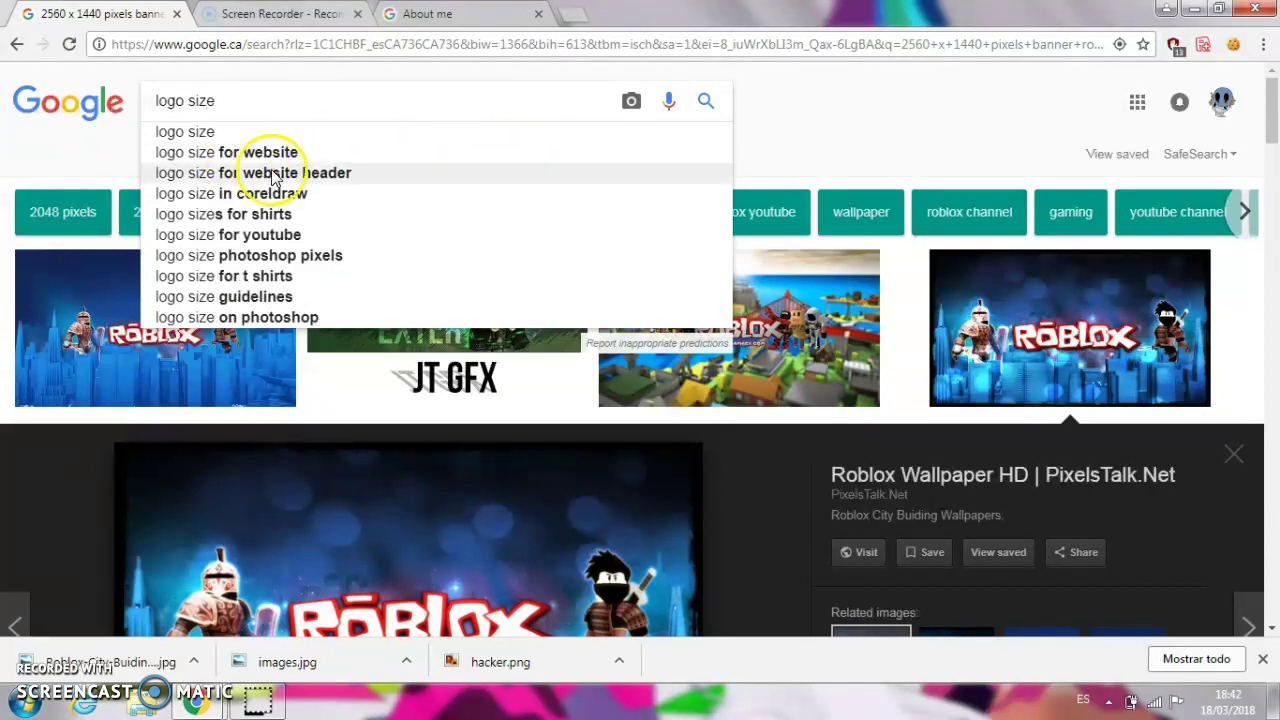
click(300, 236)
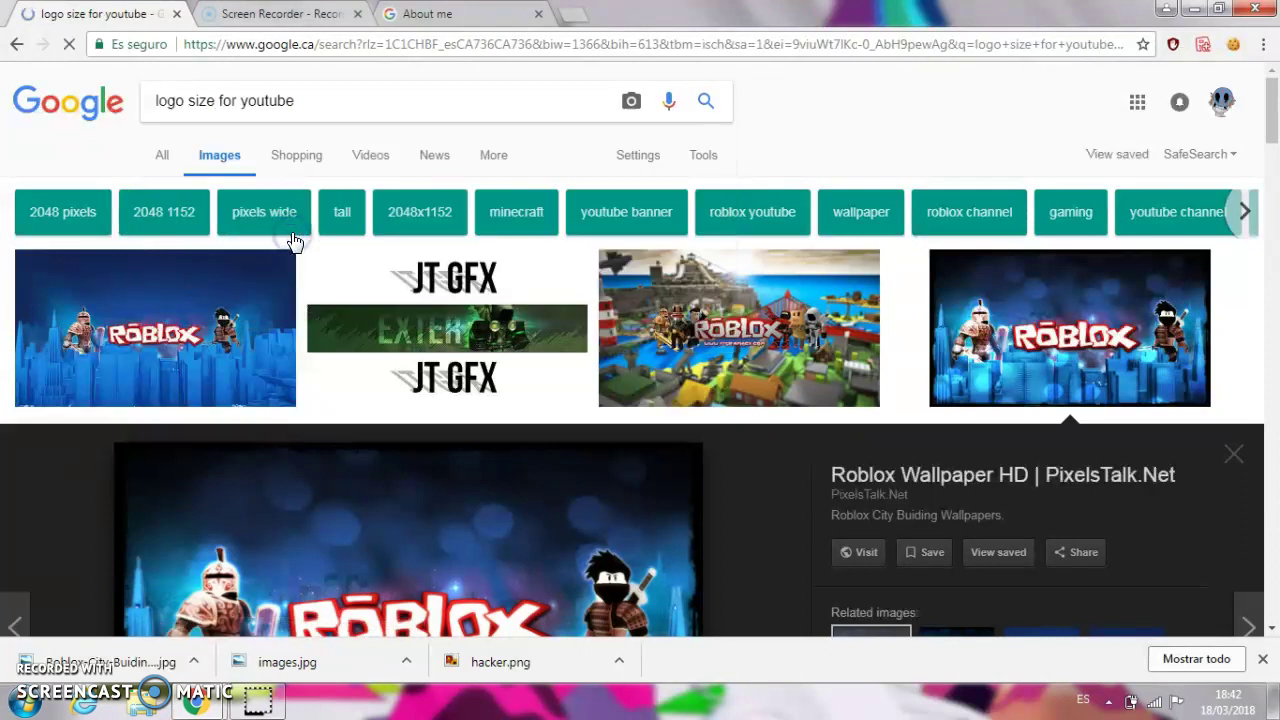
click(168, 157)
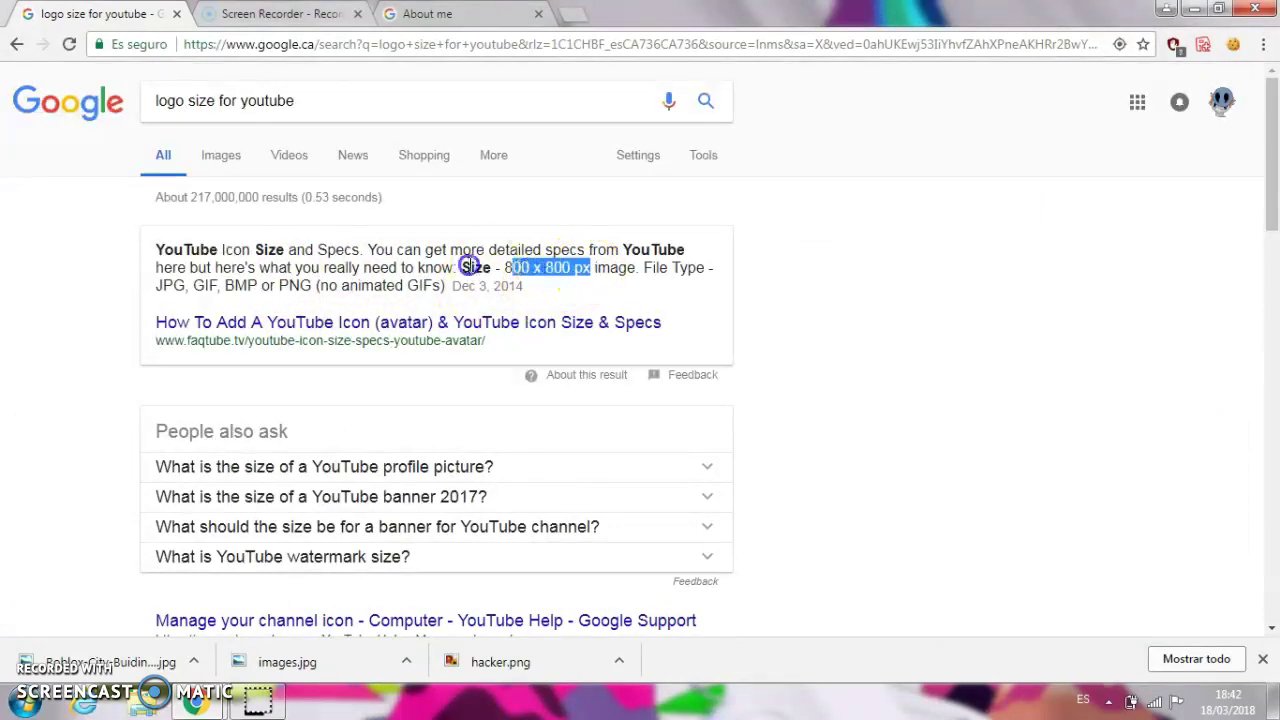
- Copy the "800 x 800 px" icon size from the featured result and search images for the suggested "800 x 800 px image"
right_click(504, 269)
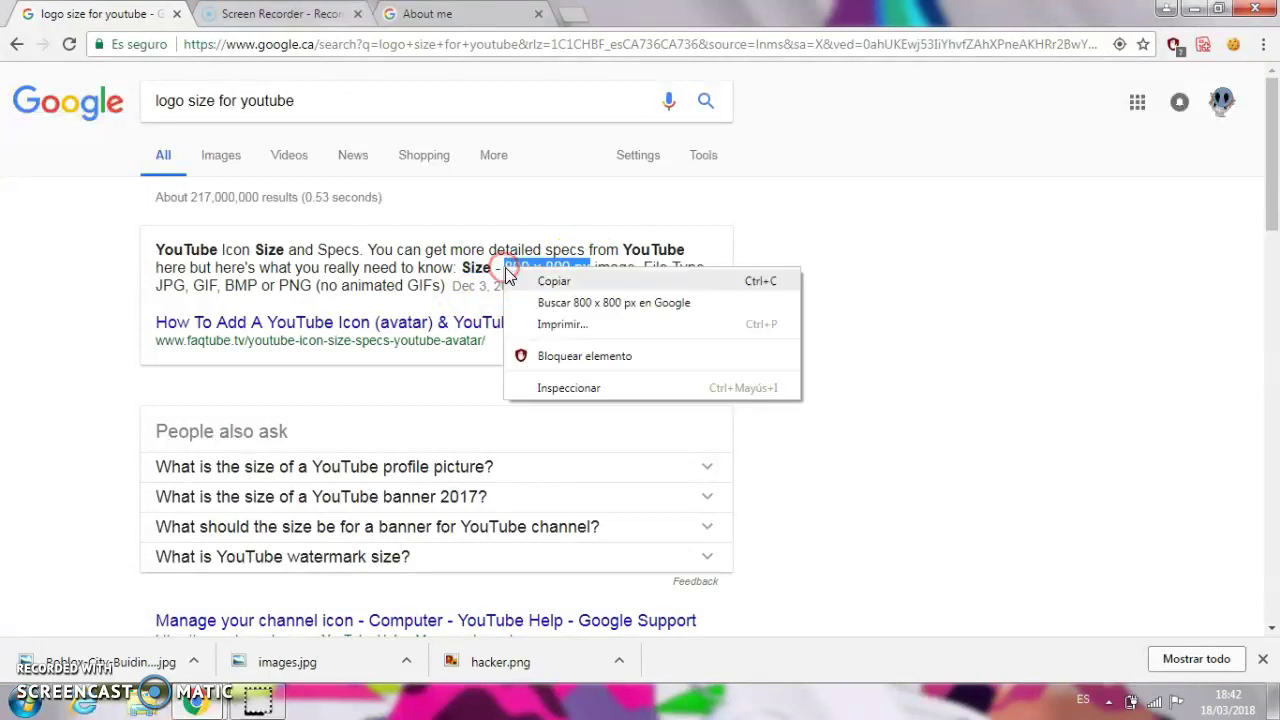
click(556, 284)
click(460, 96)
key(BackSpace)
key(BackSpace)
key(BackSpace)
key(BackSpace)
key(BackSpace)
key(BackSpace)
key(BackSpace)
key(BackSpace)
key(BackSpace)
key(BackSpace)
key(BackSpace)
key(BackSpace)
key(BackSpace)
key(BackSpace)
key(BackSpace)
key(BackSpace)
key(BackSpace)
key(BackSpace)
key(BackSpace)
key(BackSpace)
key(BackSpace)
text(800 x 800 px)
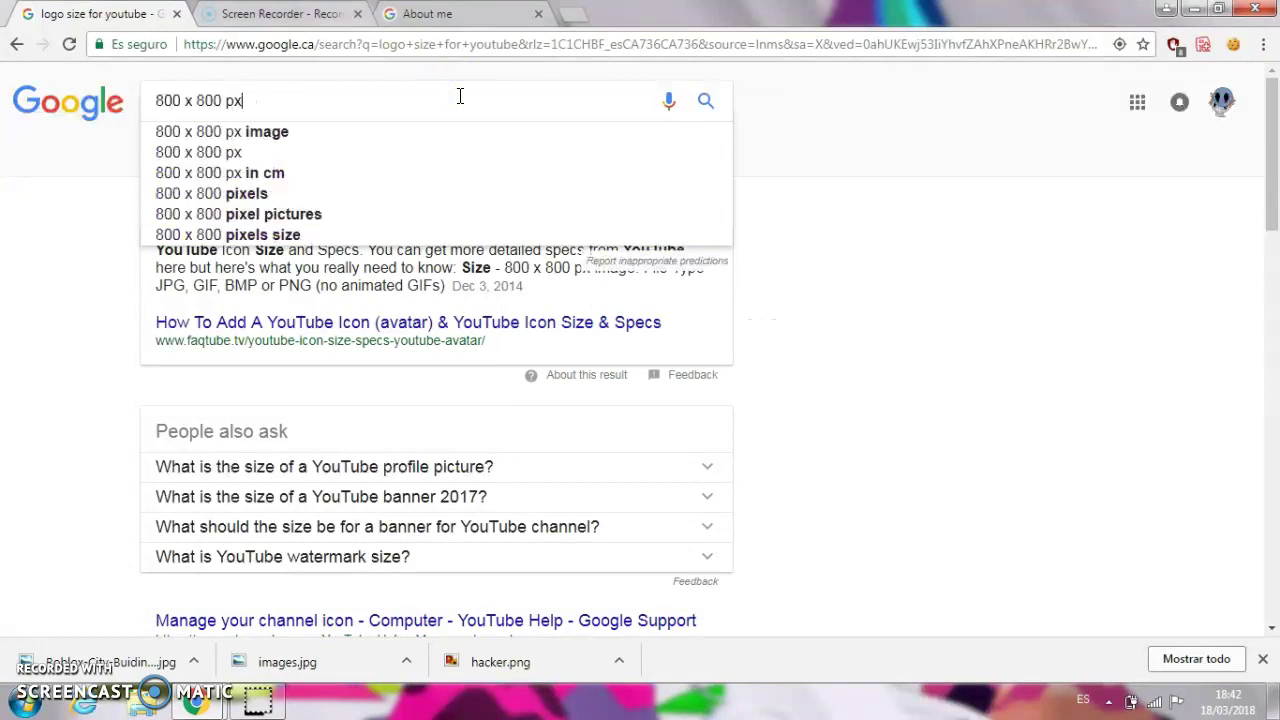
click(385, 138)
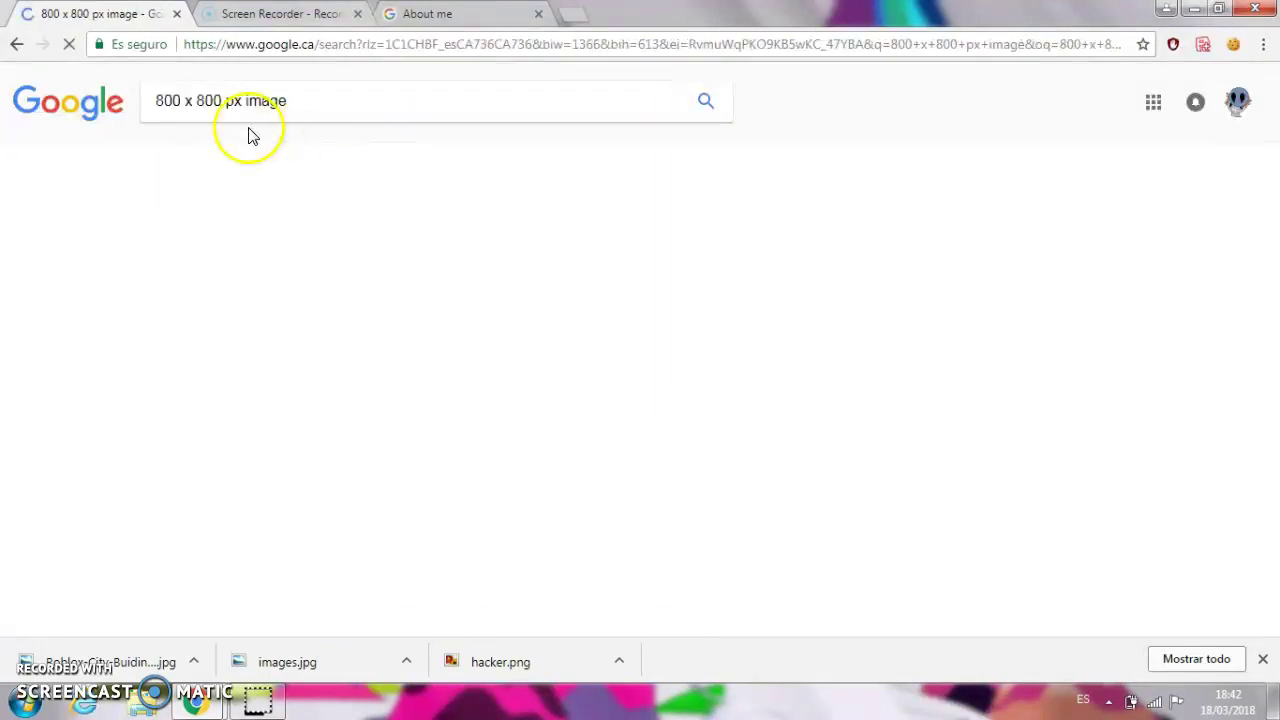
click(224, 155)
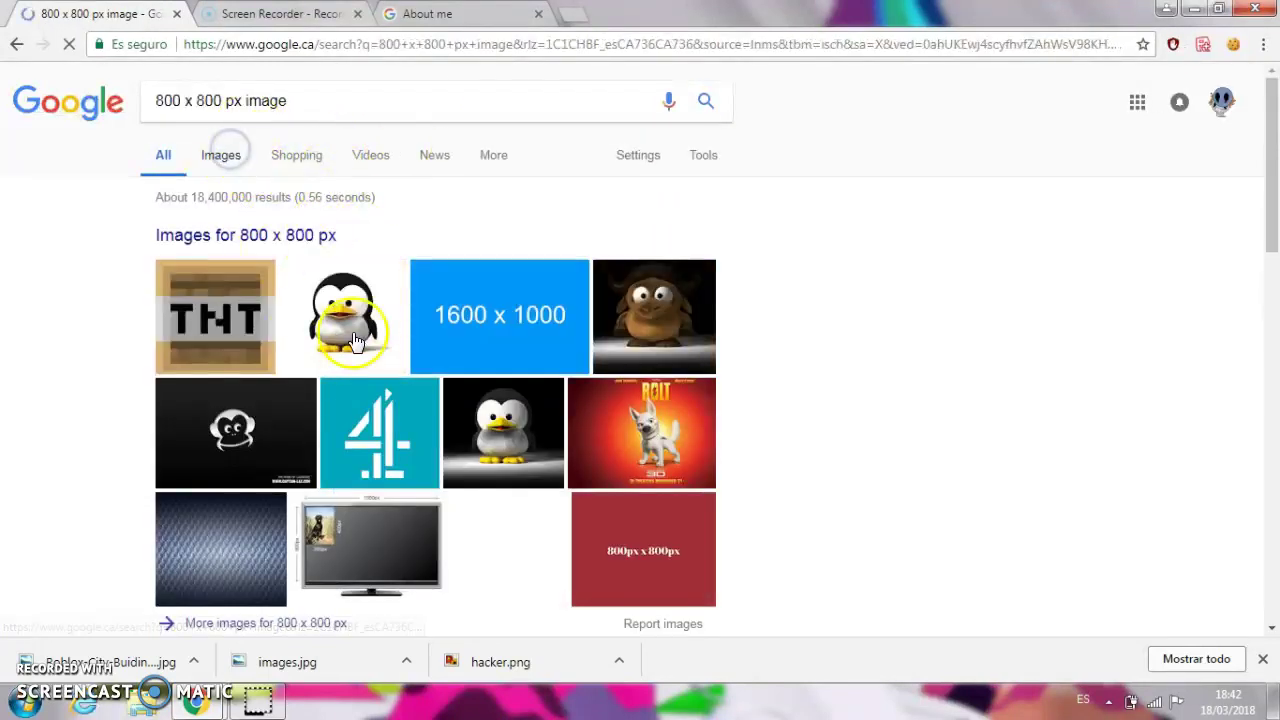
scroll(680, 486, down, 5)
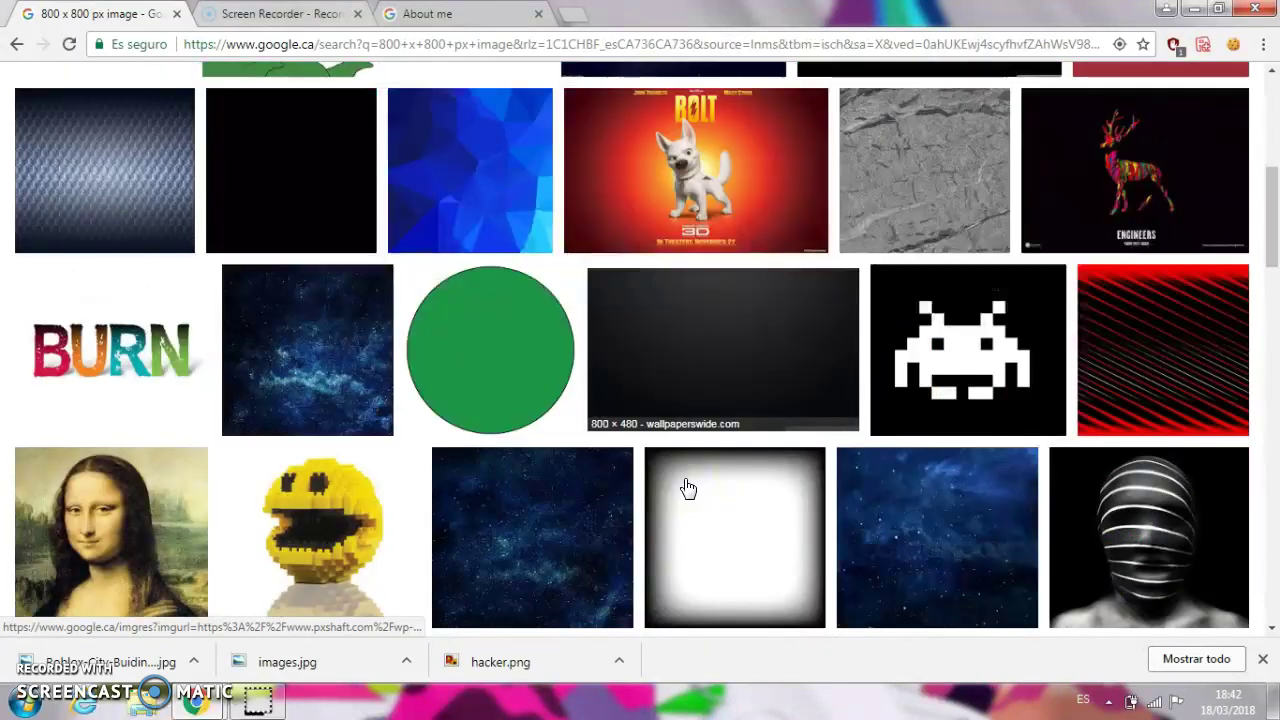
- Look over the "800 x 800 px image" results and change the image search to "800 x 800 px roblox image"
scroll(688, 488, down, 5)
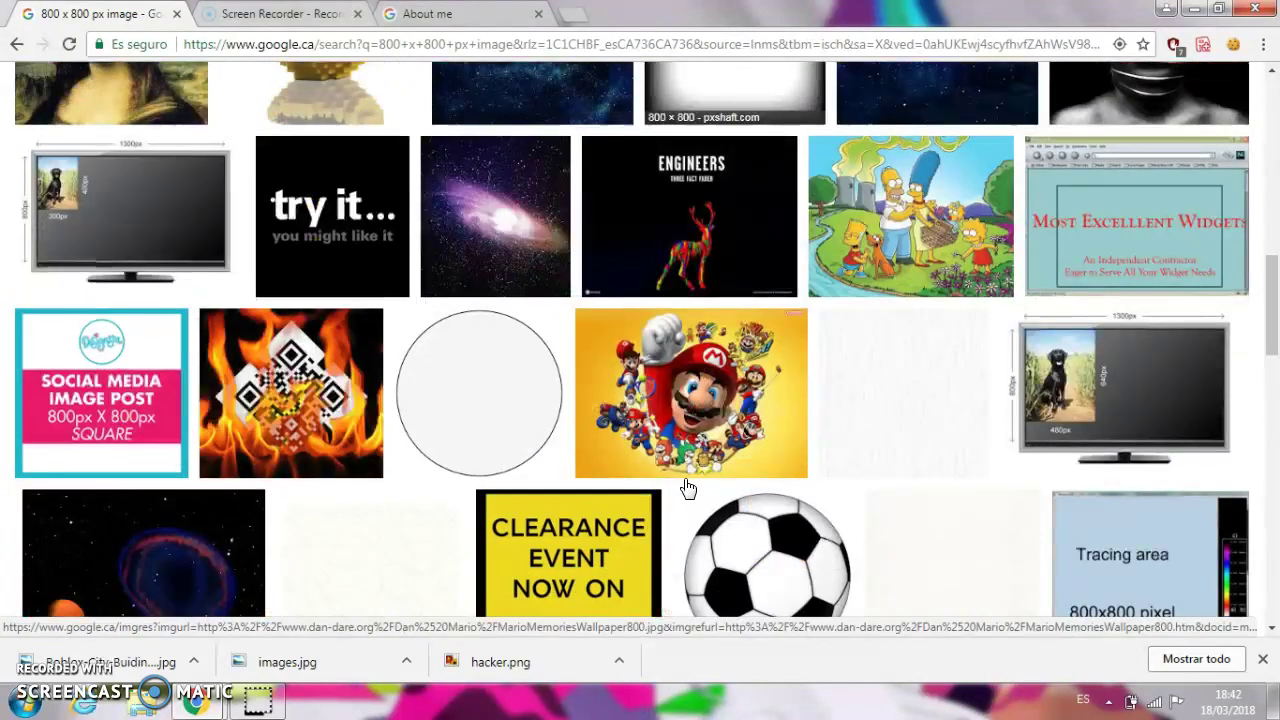
scroll(688, 488, down, 15)
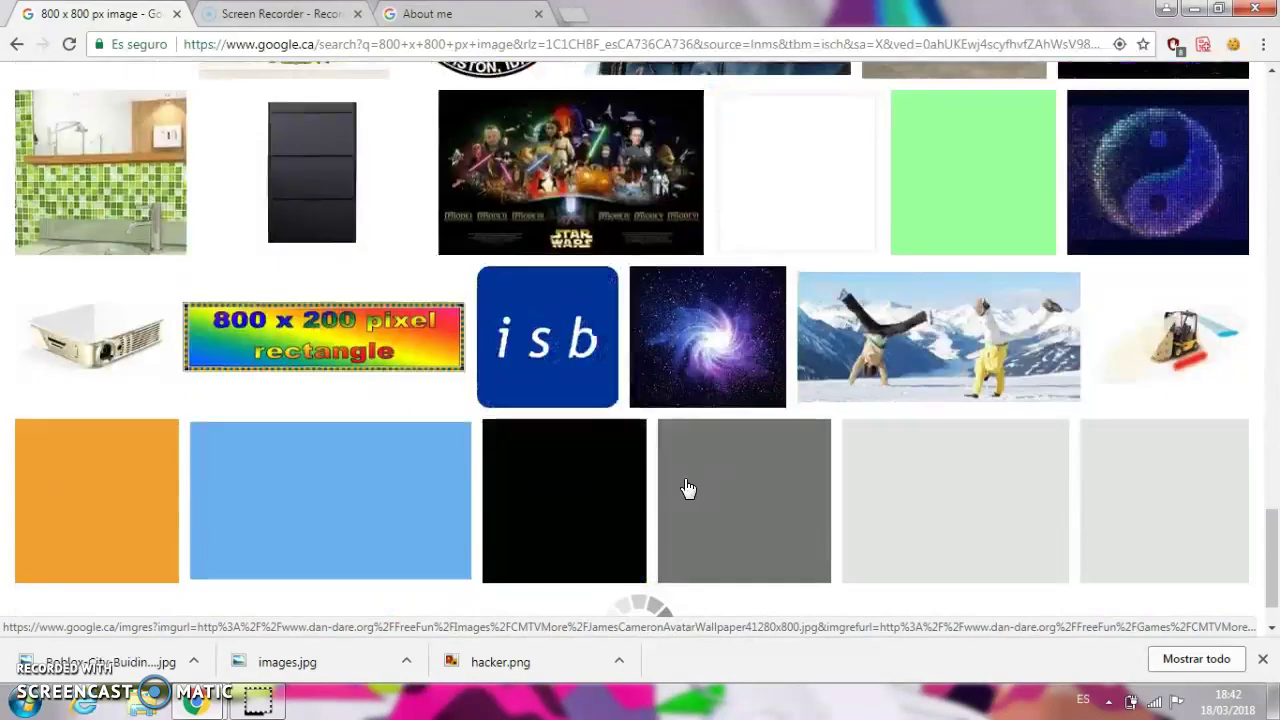
scroll(688, 488, up, 20)
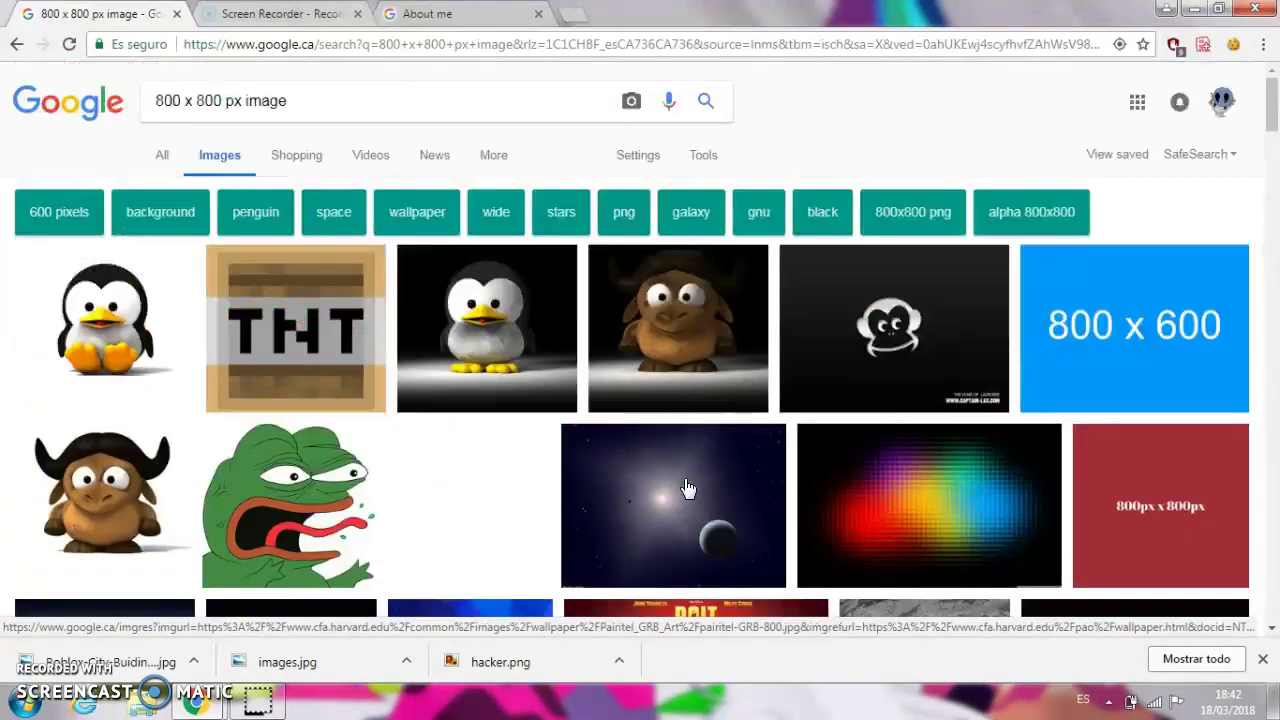
double_click(537, 117)
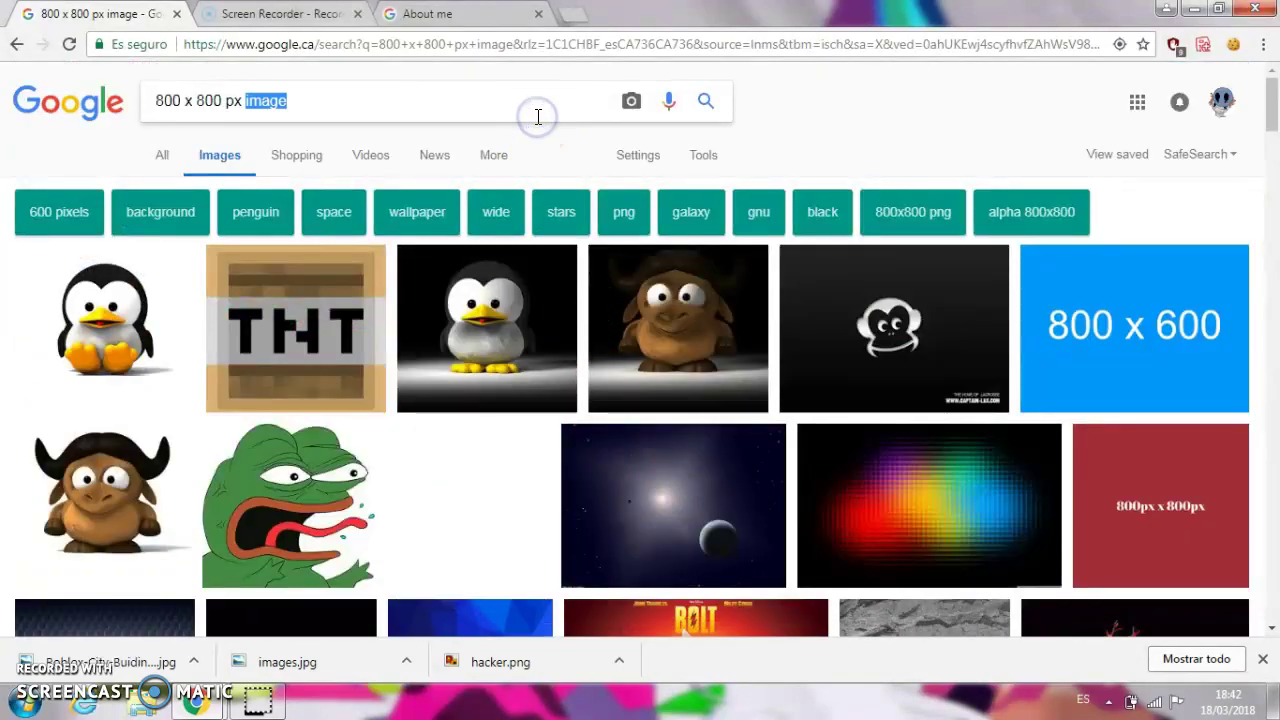
key(BackSpace)
key(BackSpace)
key(BackSpace)
text(x )
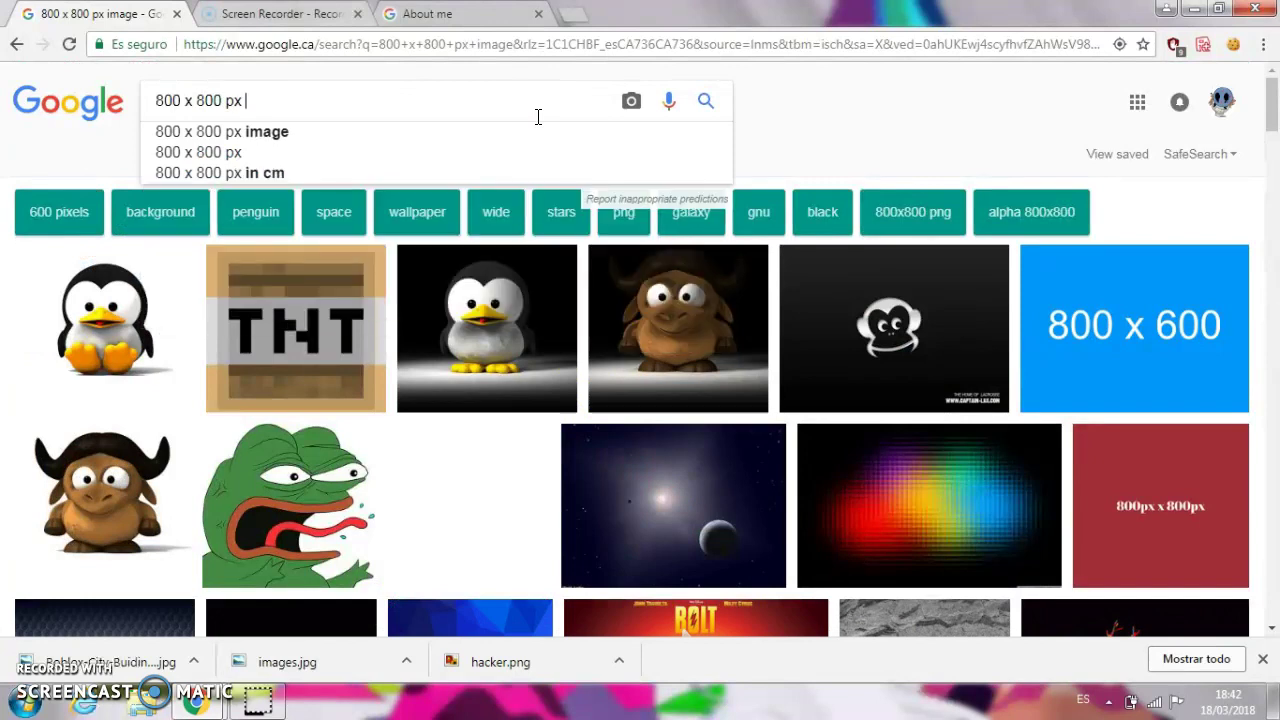
text(roblox image)
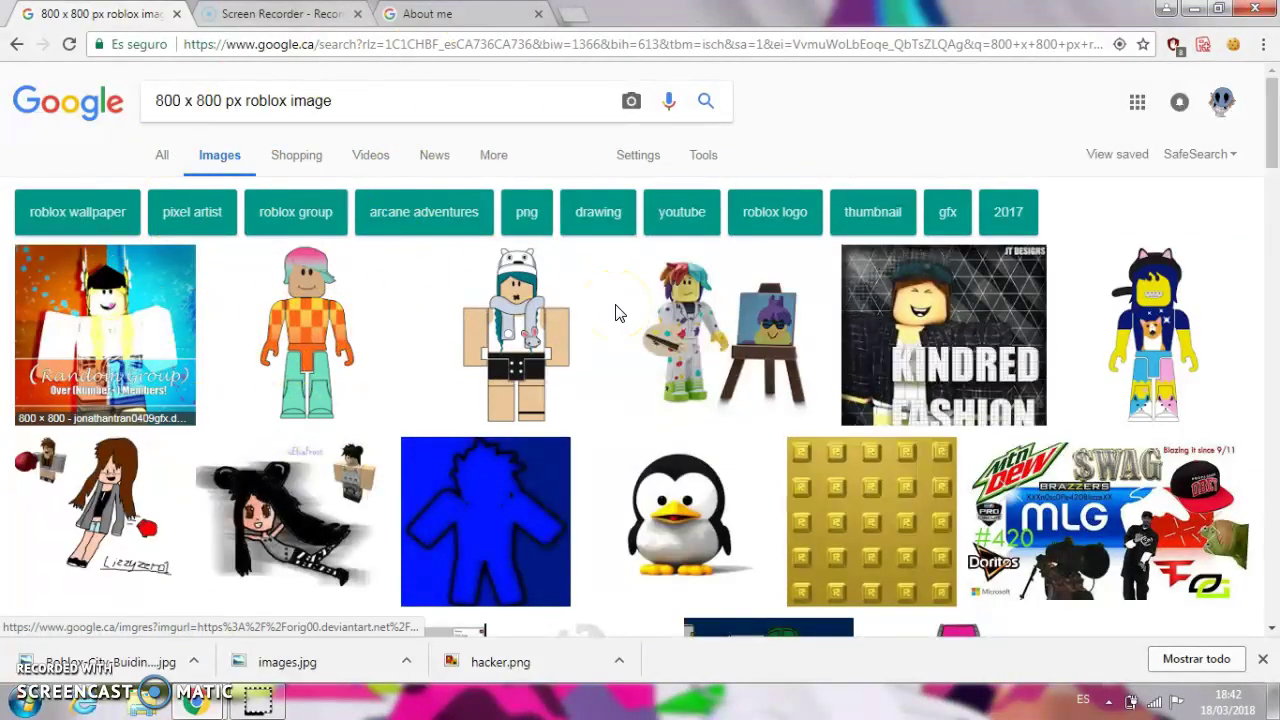
- Browse the Roblox image results for an 800 × 800 picture suitable as a channel logo
scroll(617, 314, down, 2)
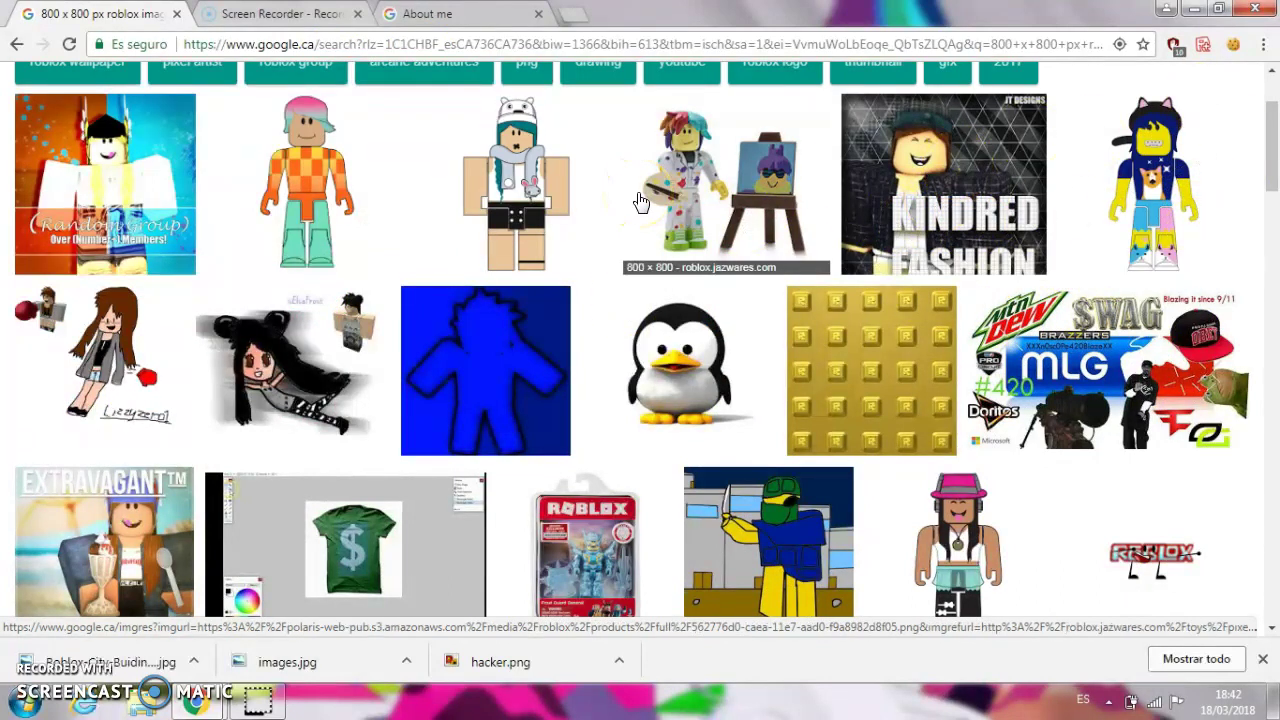
scroll(641, 203, down, 4)
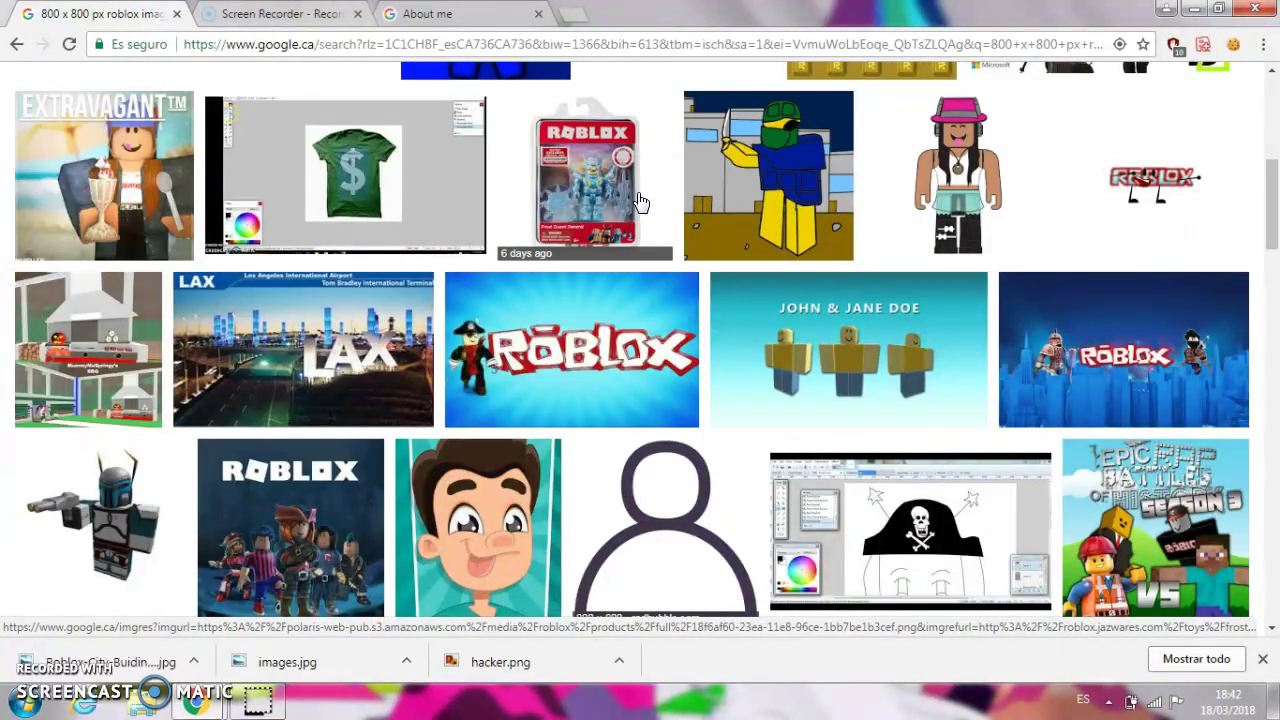
scroll(641, 203, down, 2)
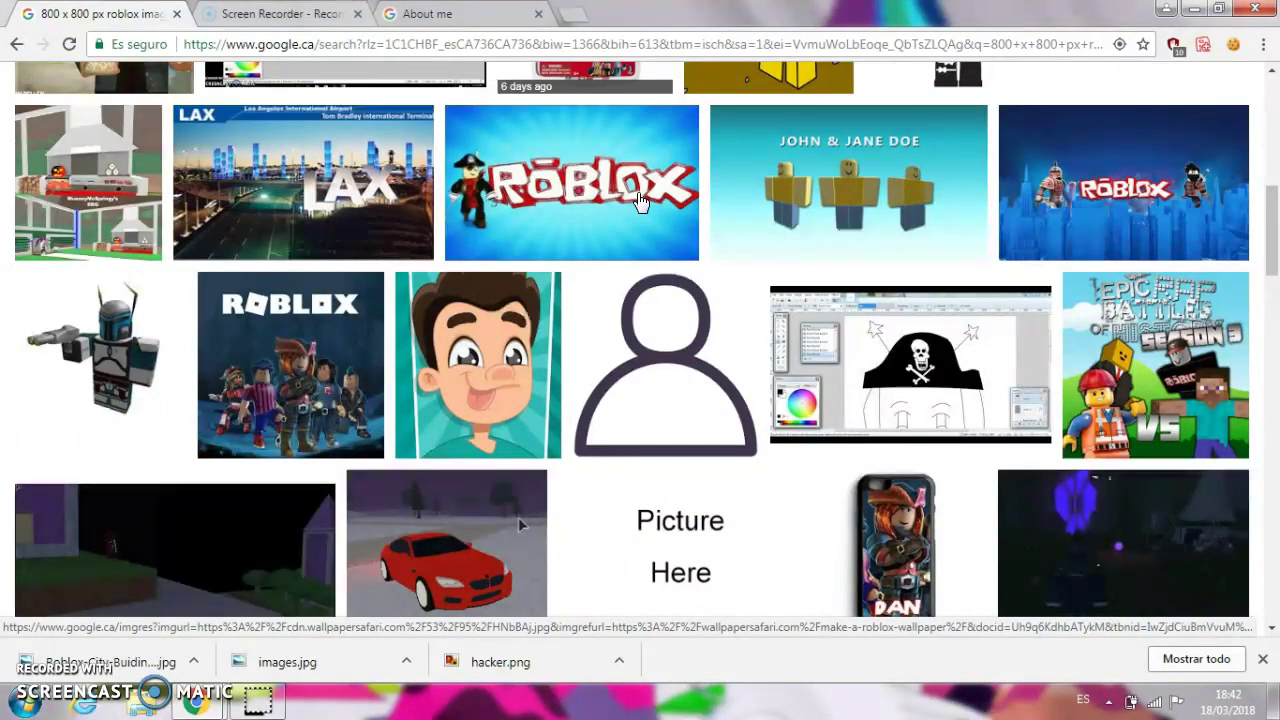
scroll(641, 203, down, 4)
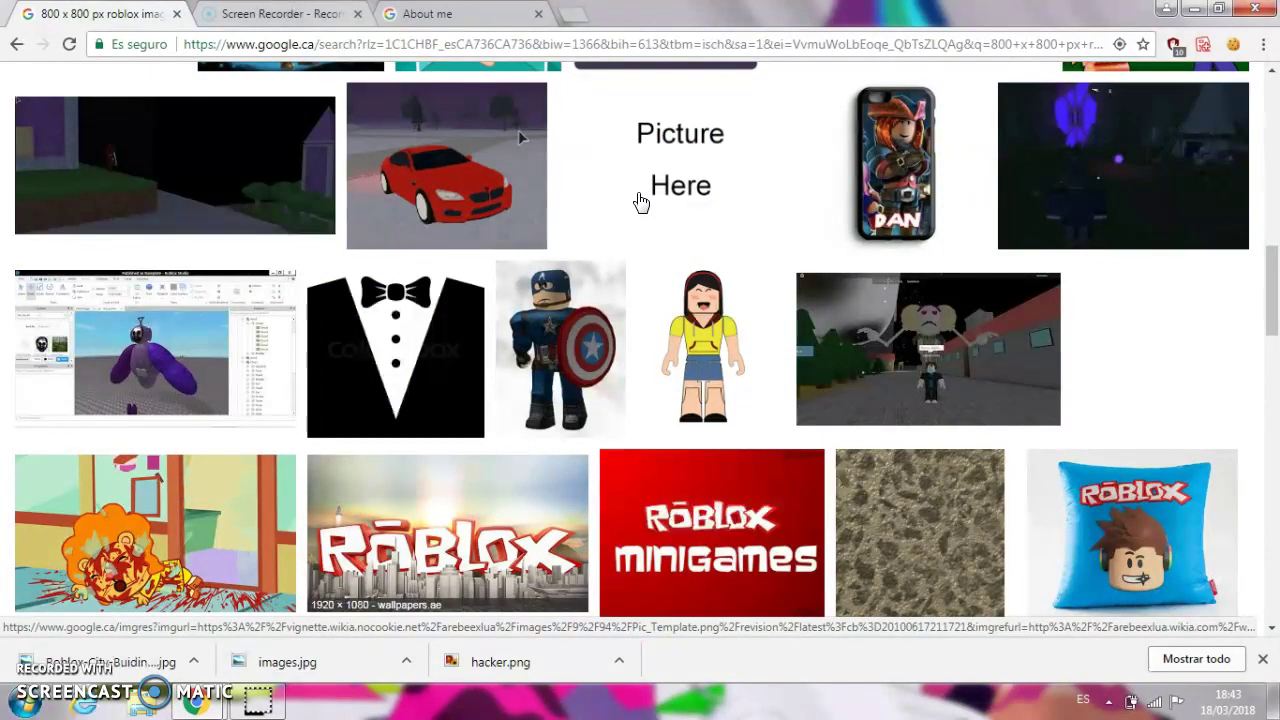
scroll(641, 203, down, 2)
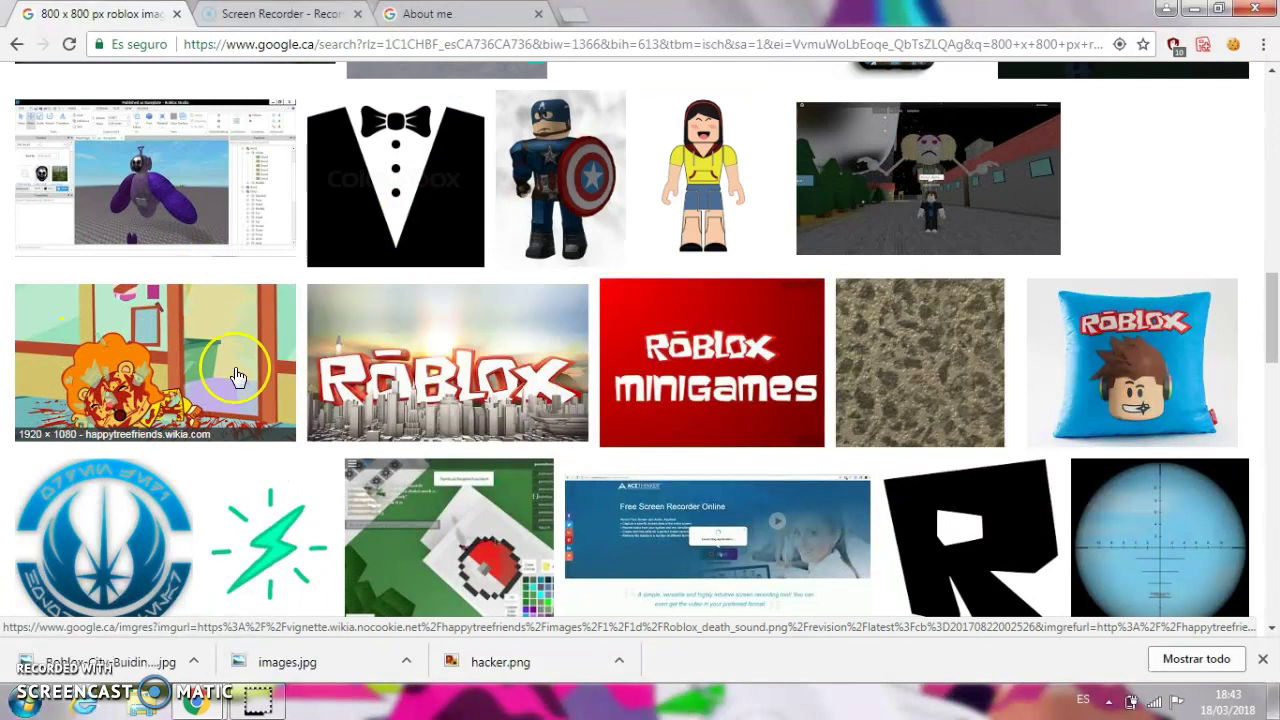
scroll(237, 376, down, 4)
scroll(237, 376, down, 4)
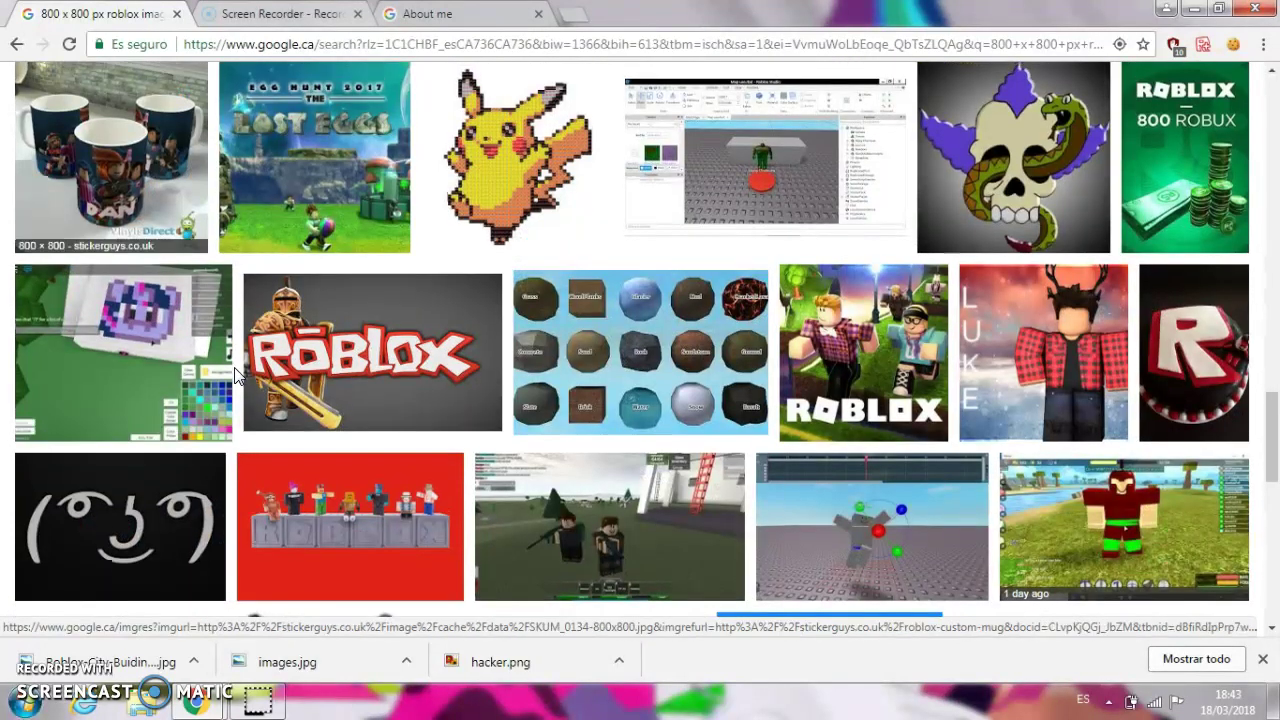
scroll(237, 376, up, 10)
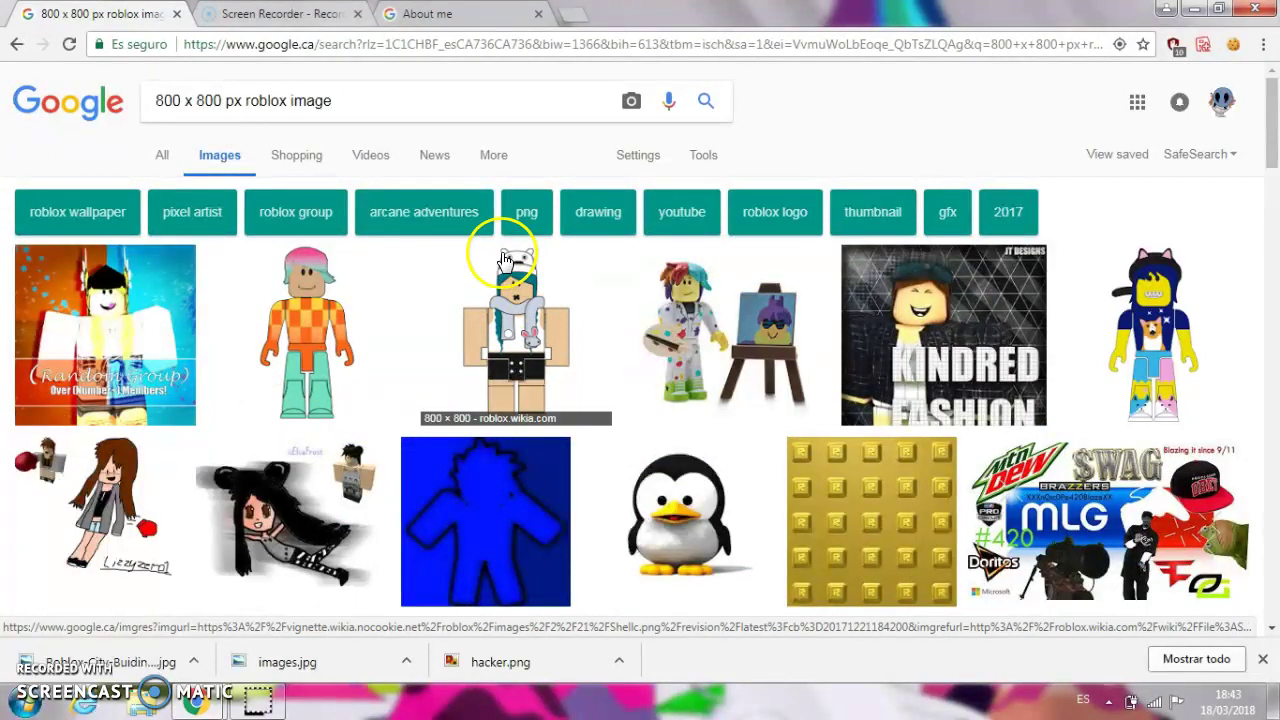
- Preview the 800 × 800 Shellc.png result from Roblox Wikia, open its related image Vyriss.png and save it to the computer
click(503, 258)
right_click(492, 373)
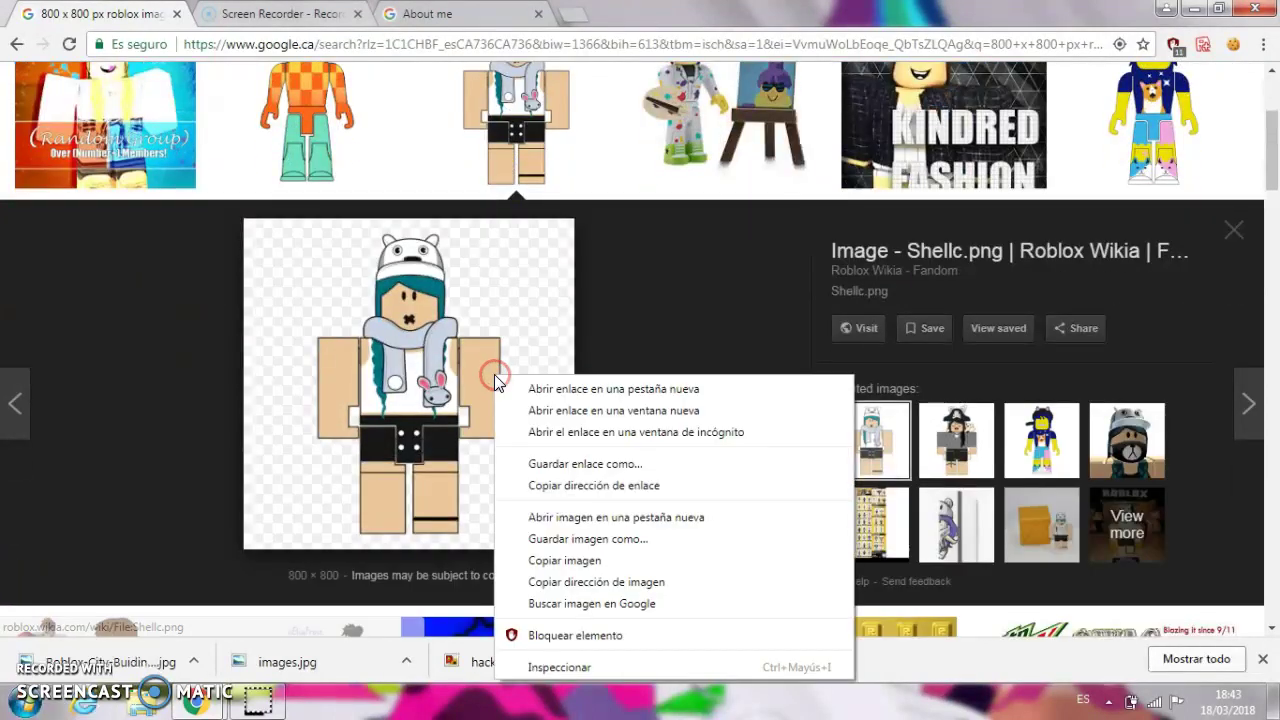
click(716, 300)
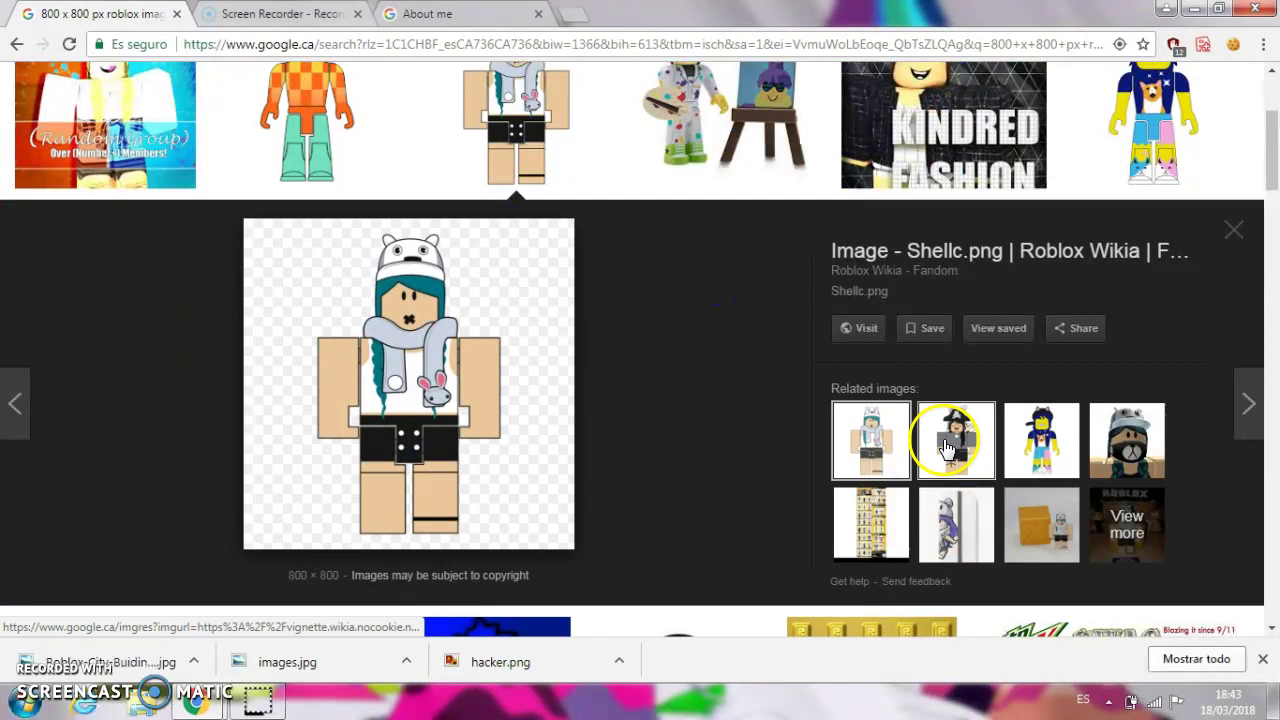
click(962, 447)
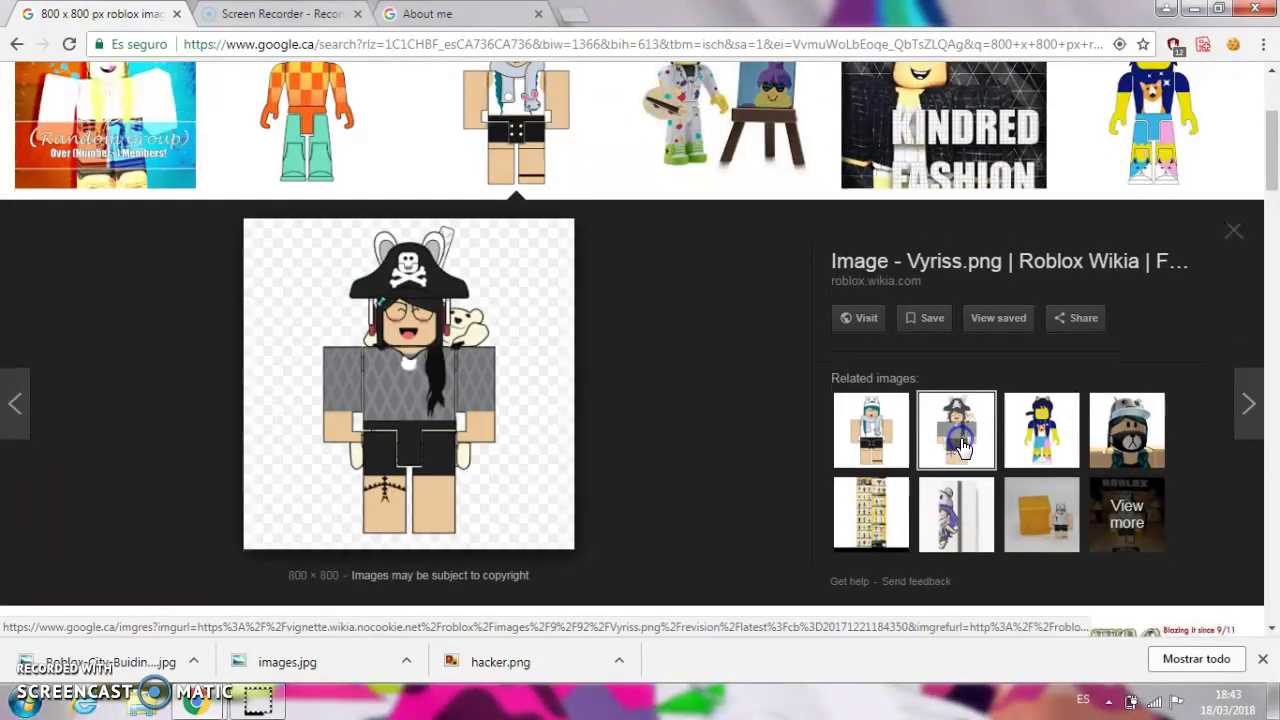
right_click(422, 352)
click(525, 434)
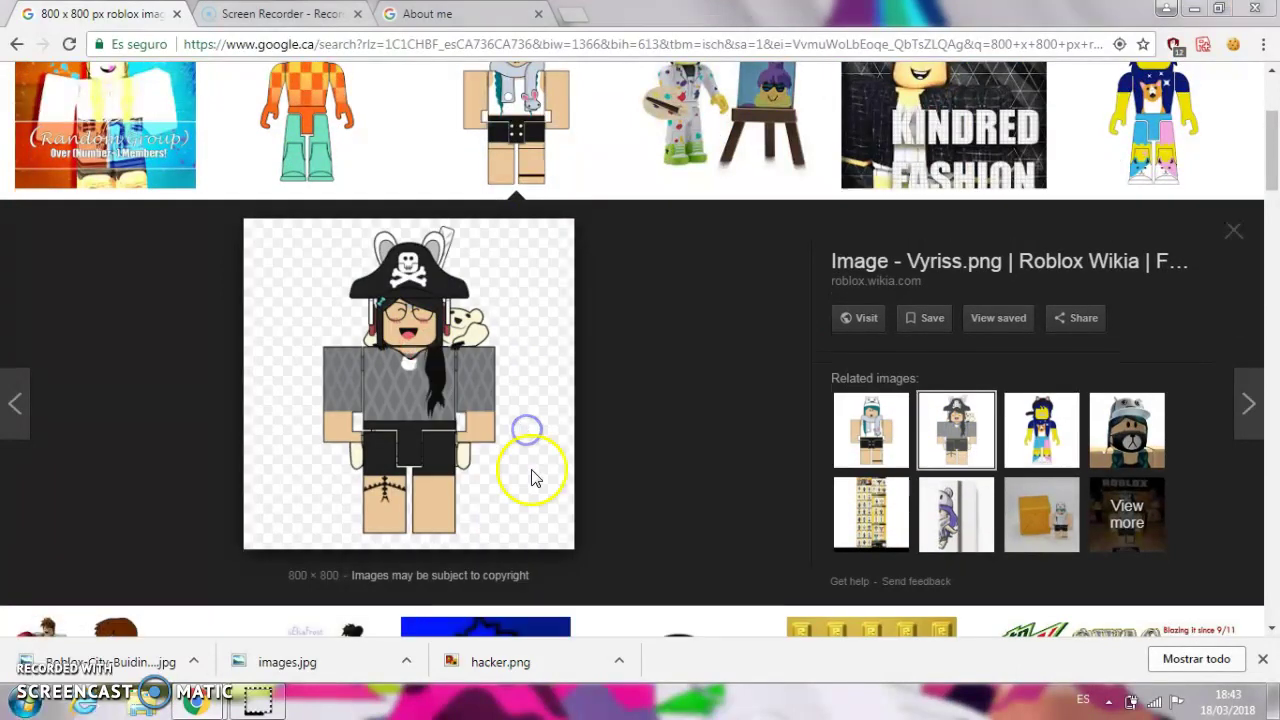
click(420, 453)
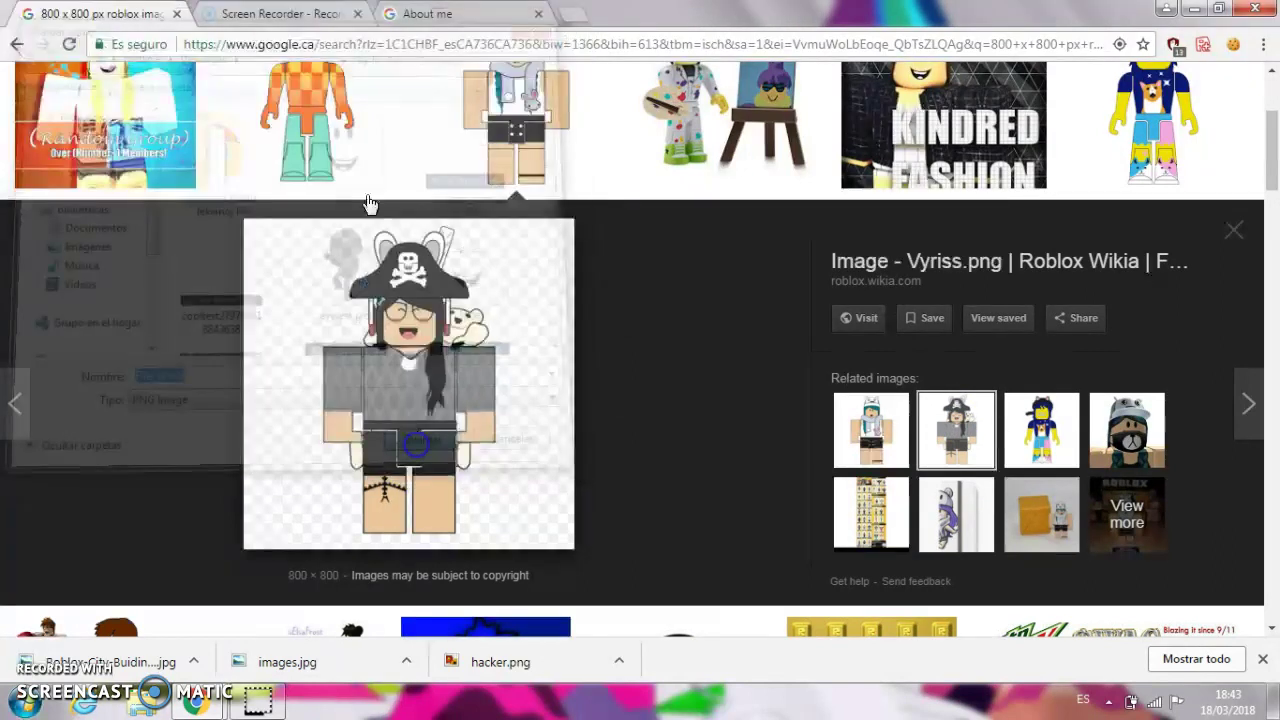
- Switch to the About me page and open the photo picker for the profile picture
click(310, 10)
click(427, 13)
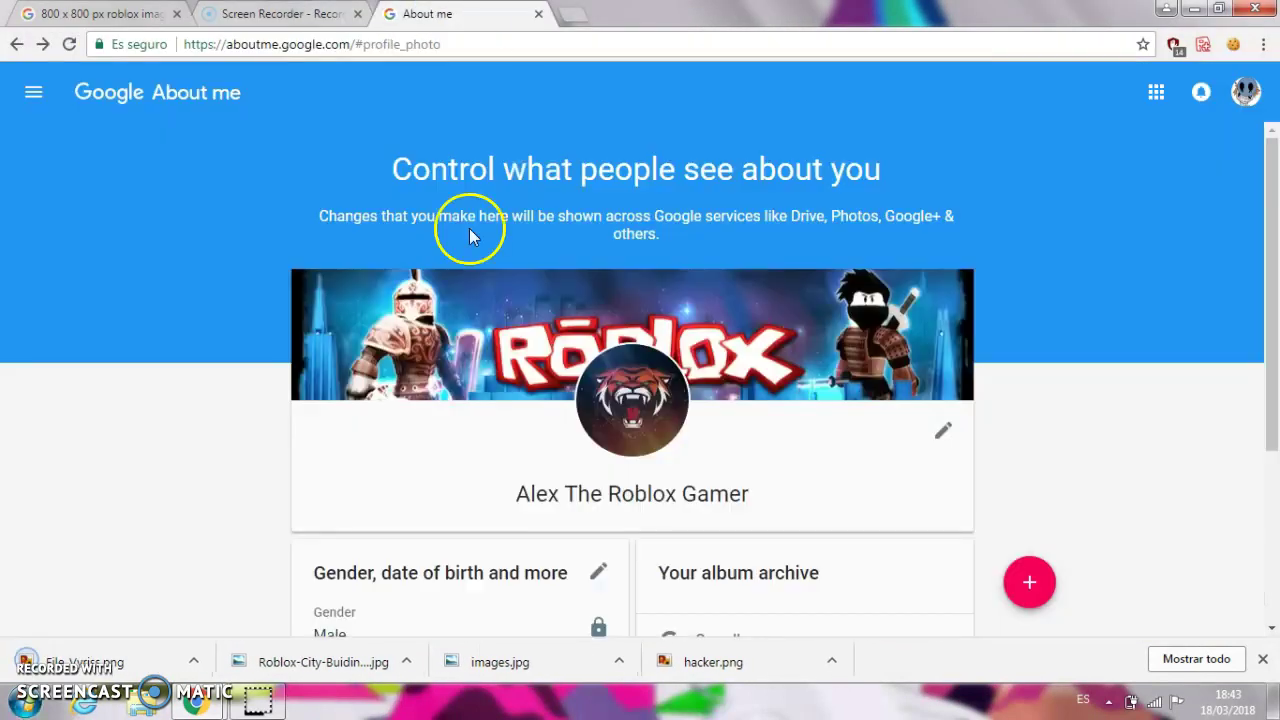
click(642, 425)
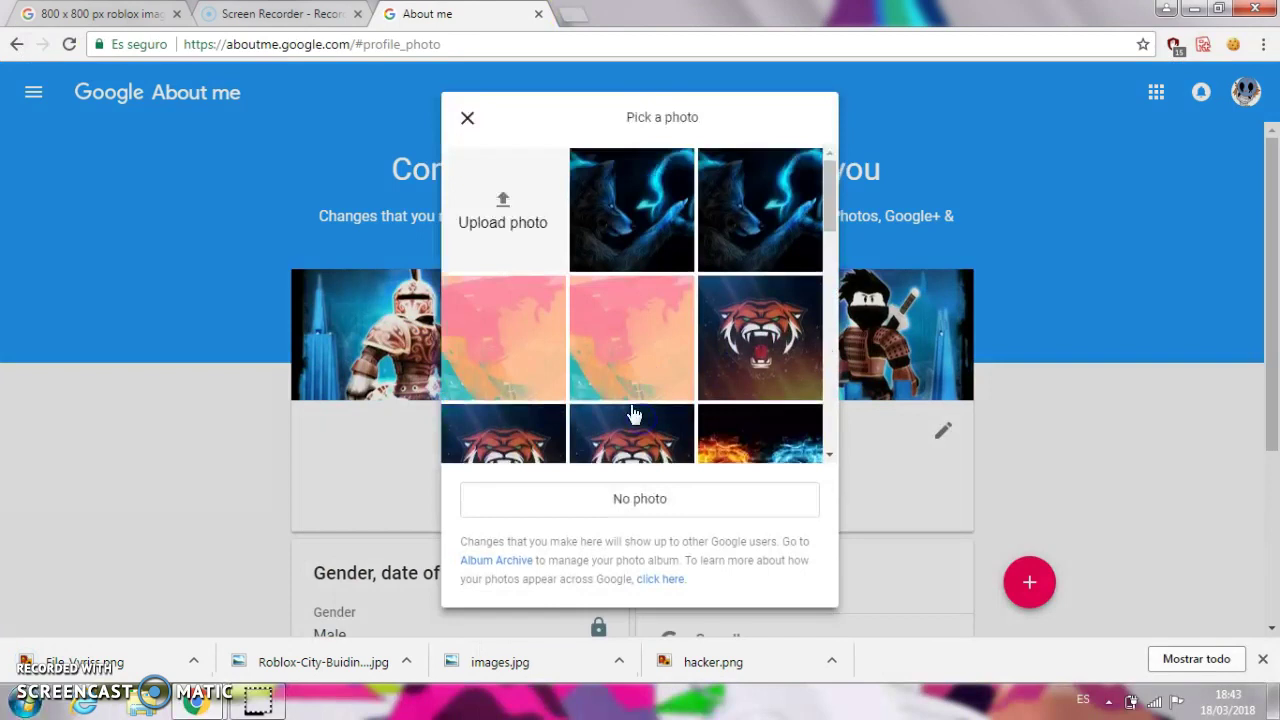
- Try to upload File_Vyriss.png from the Descargas folder as the profile photo
click(508, 192)
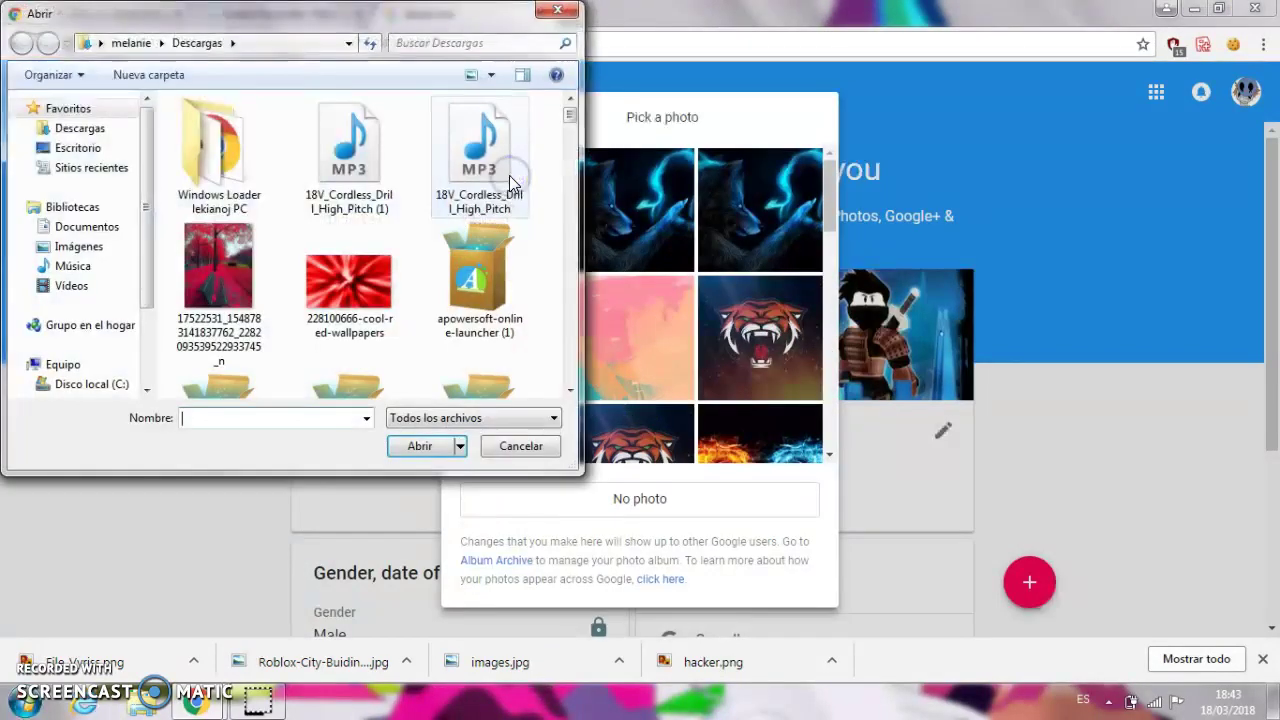
text(fi)
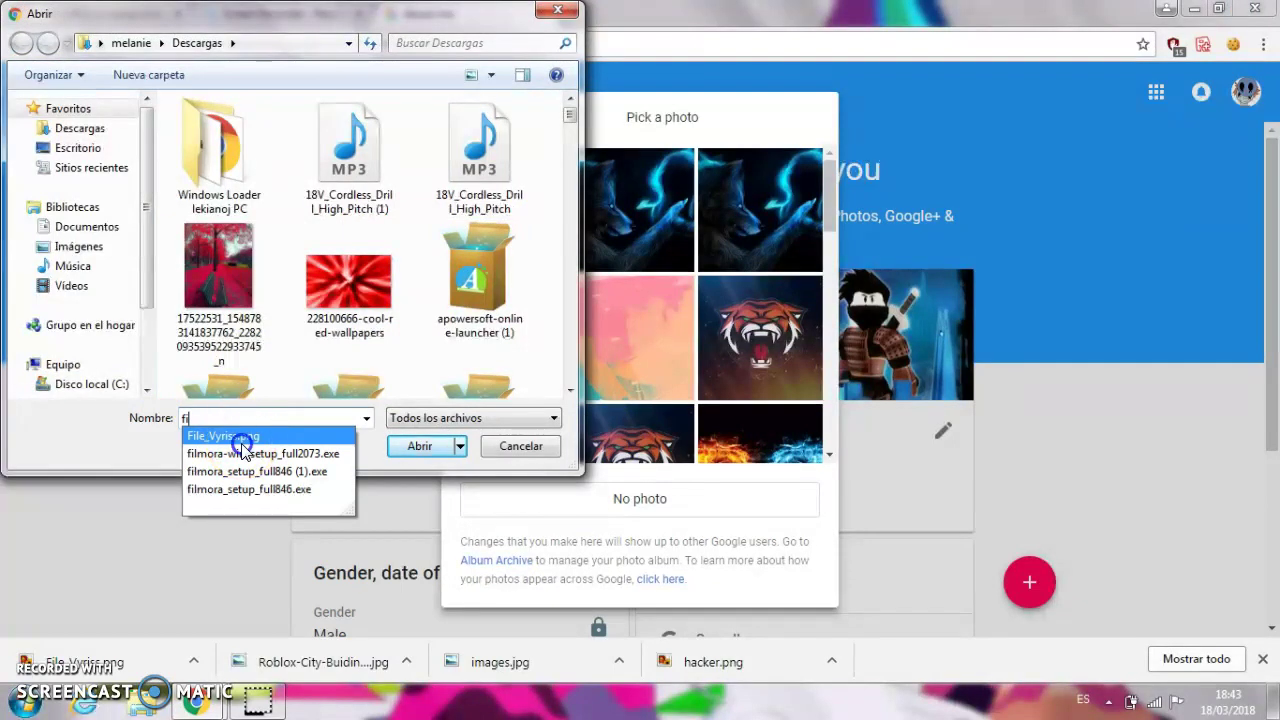
click(262, 437)
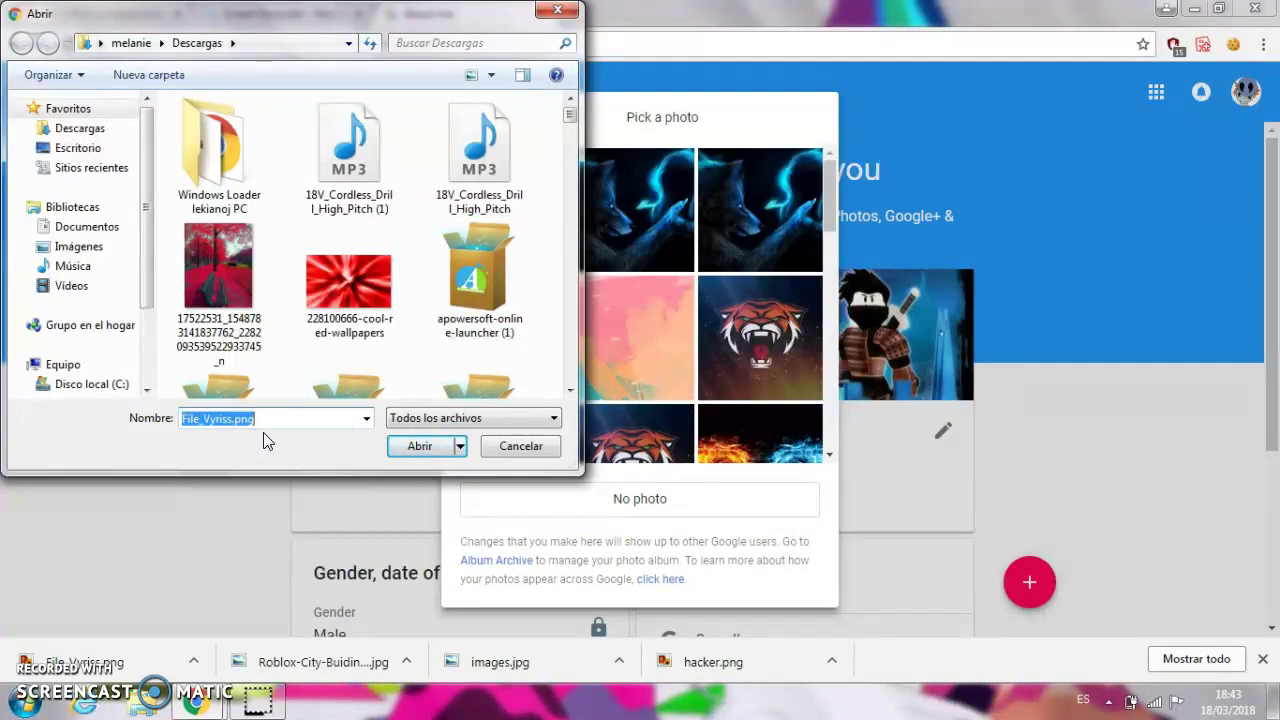
click(400, 448)
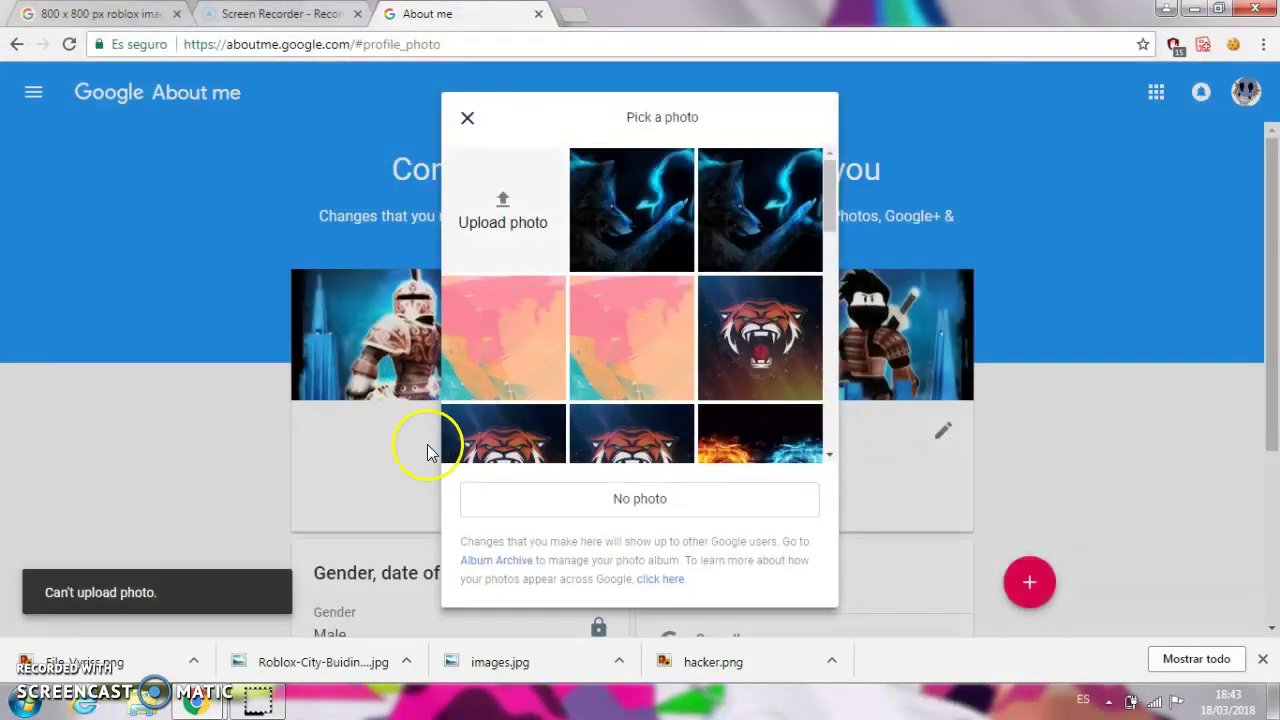
- Upload face.png from the Descargas folder as the profile photo and shrink the crop square to the image's lower-left part
click(486, 210)
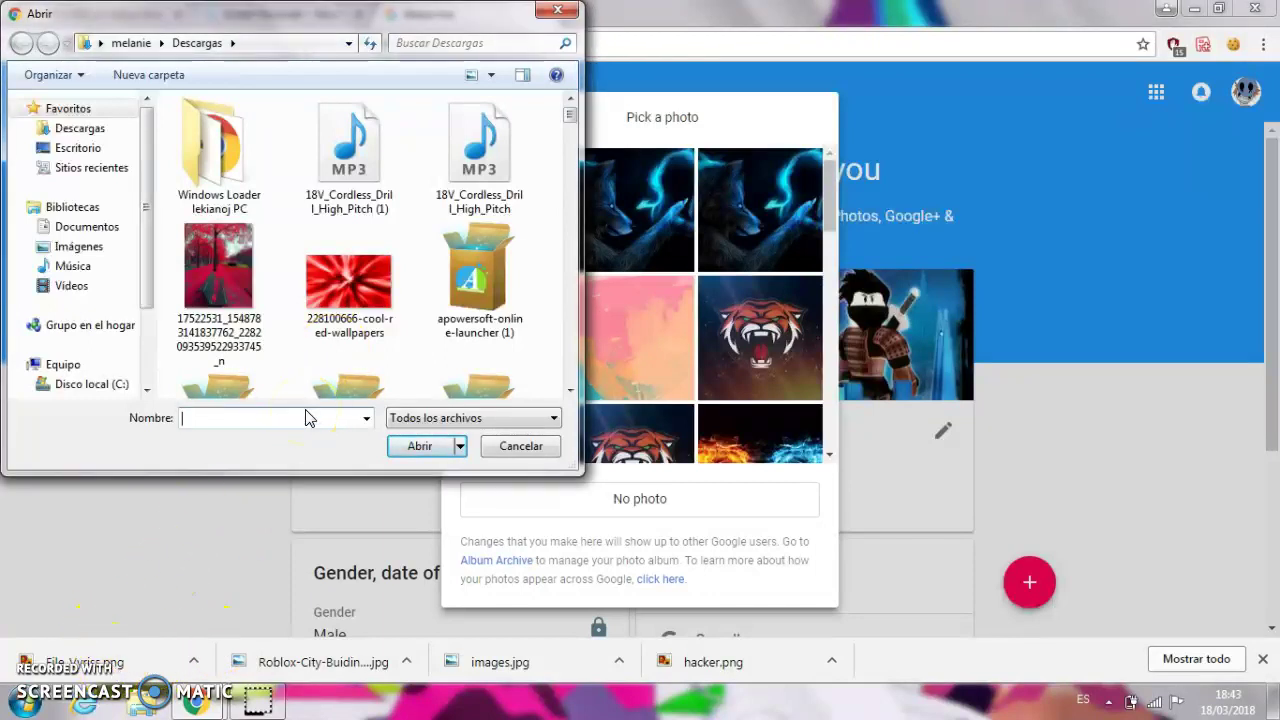
text(f)
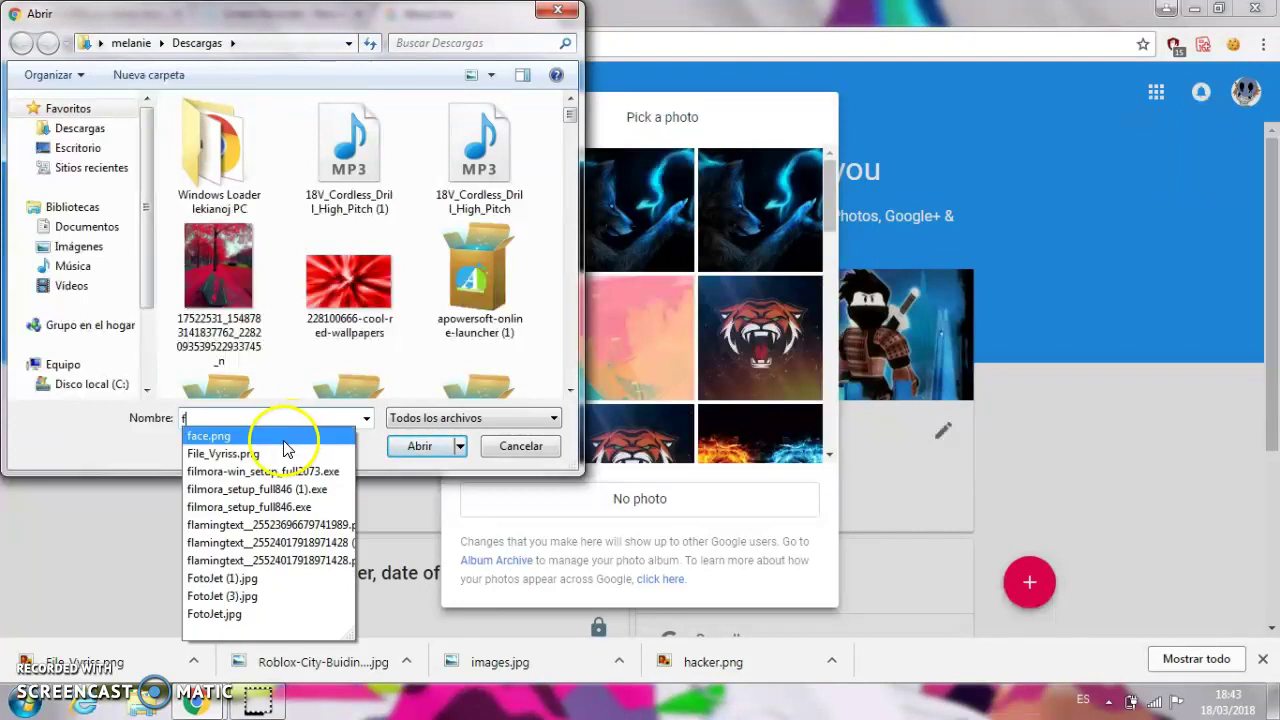
click(277, 440)
click(428, 448)
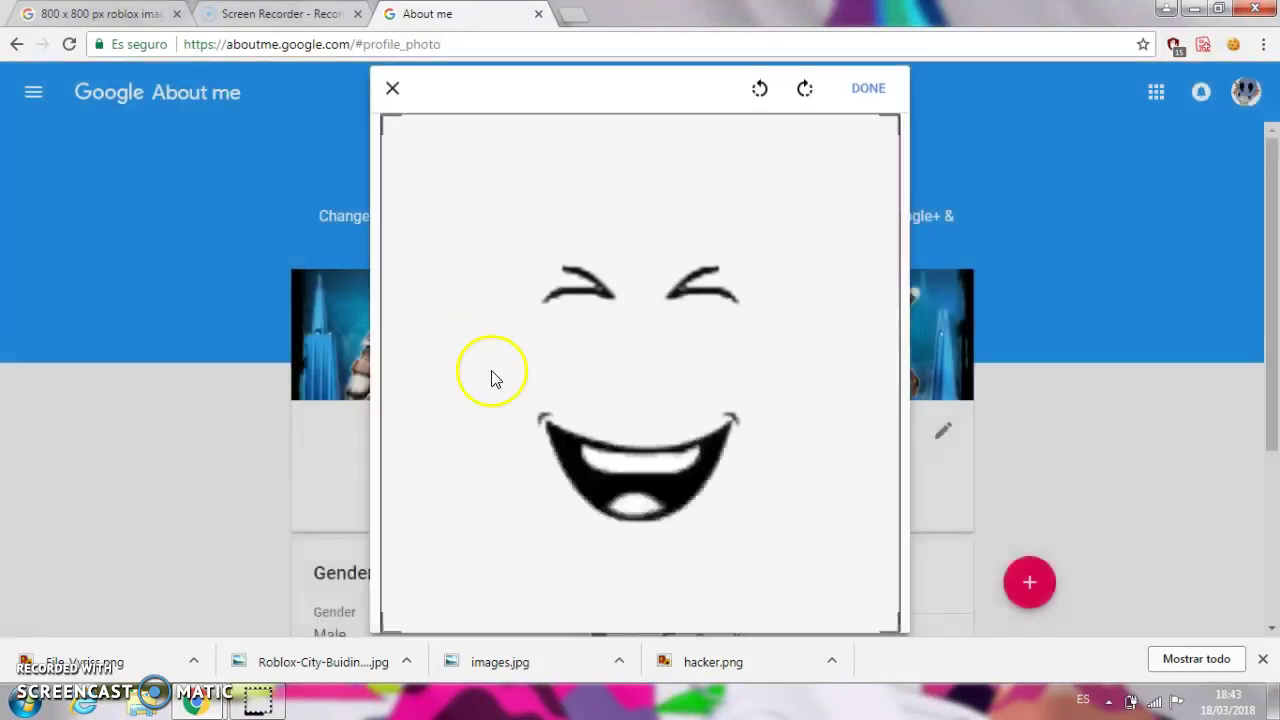
drag(896, 120, 526, 298)
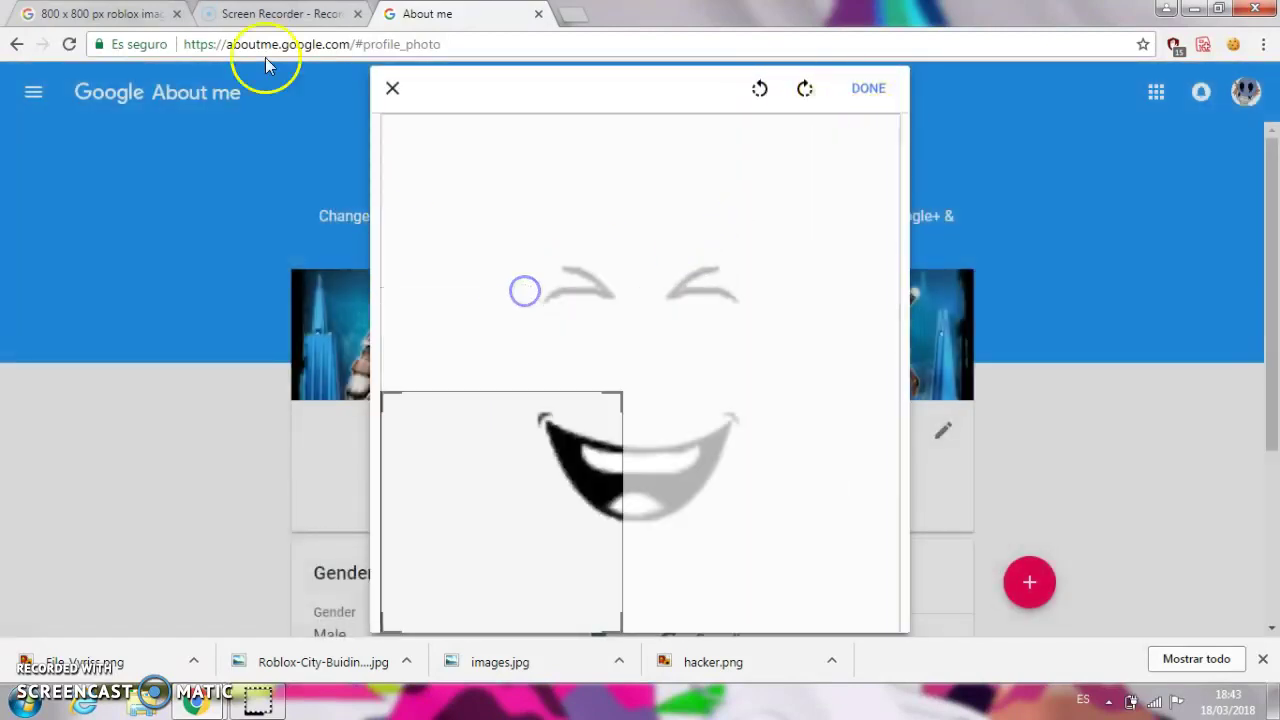
- Return to the Roblox image results, look through them and replace the search with the suggested "800 x 800 px"
click(278, 14)
click(150, 14)
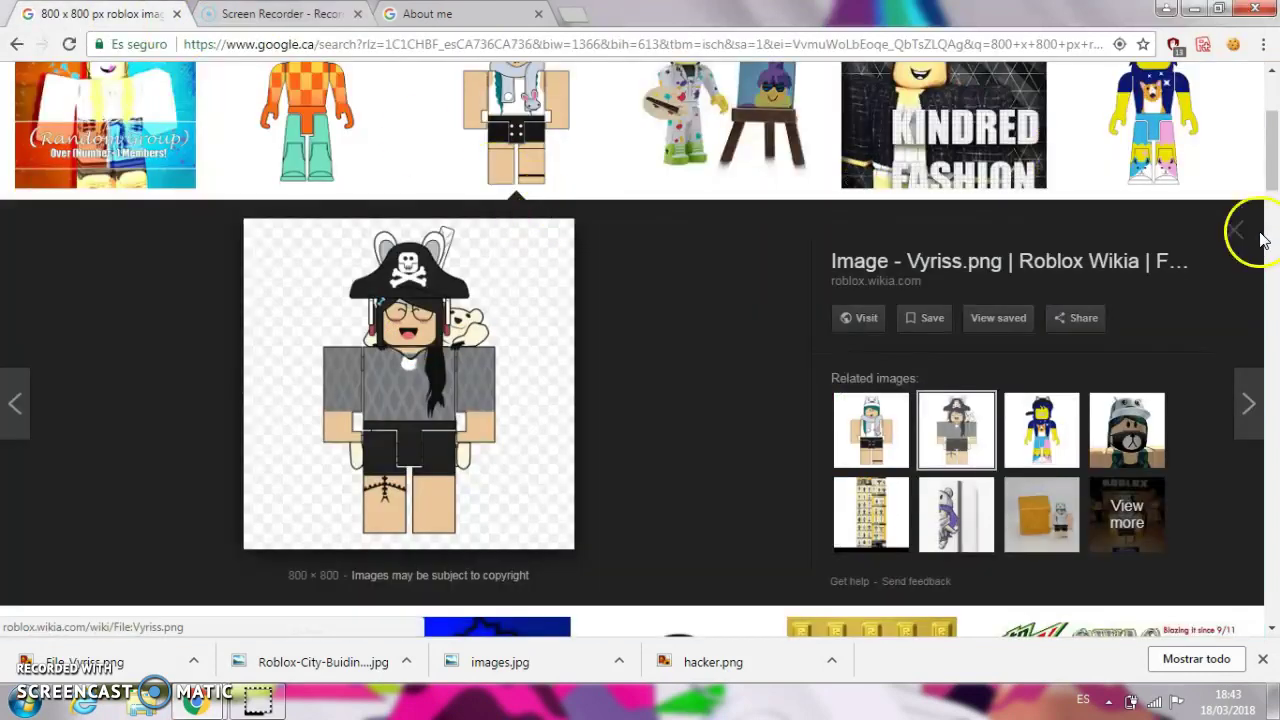
scroll(1270, 215, down, 3)
drag(1272, 215, 1260, 284)
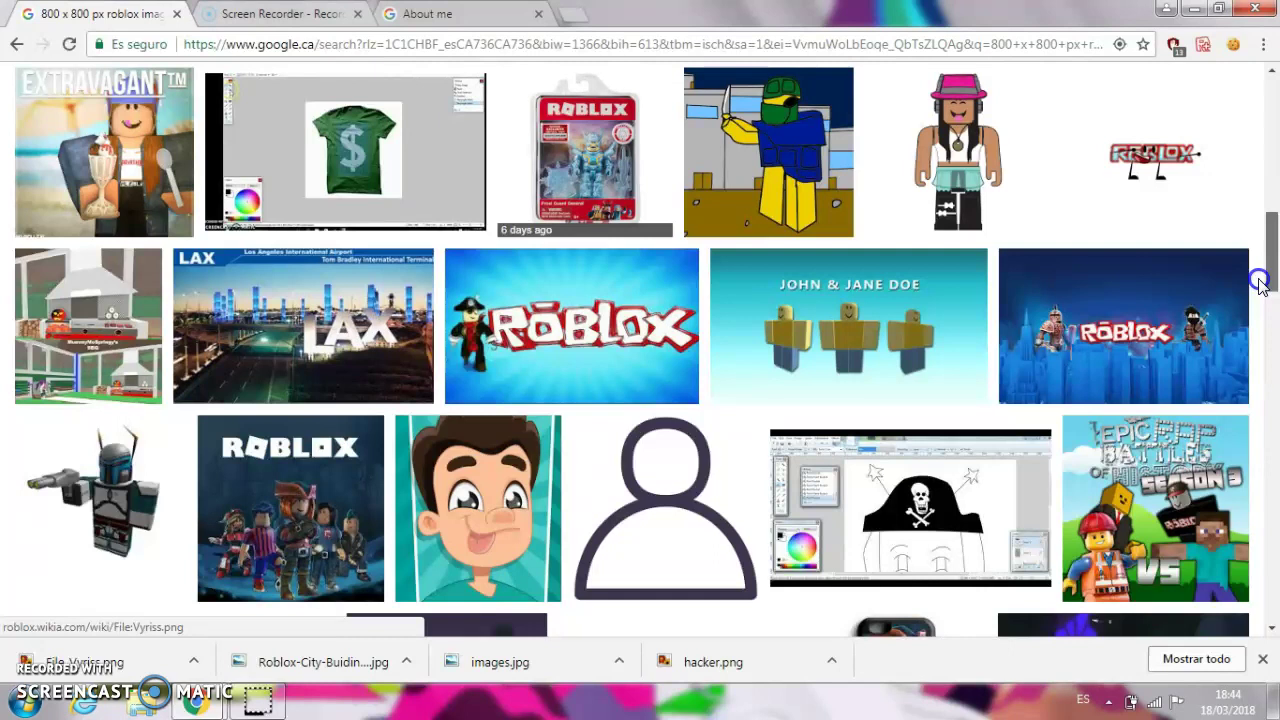
drag(1260, 284, 1273, 72)
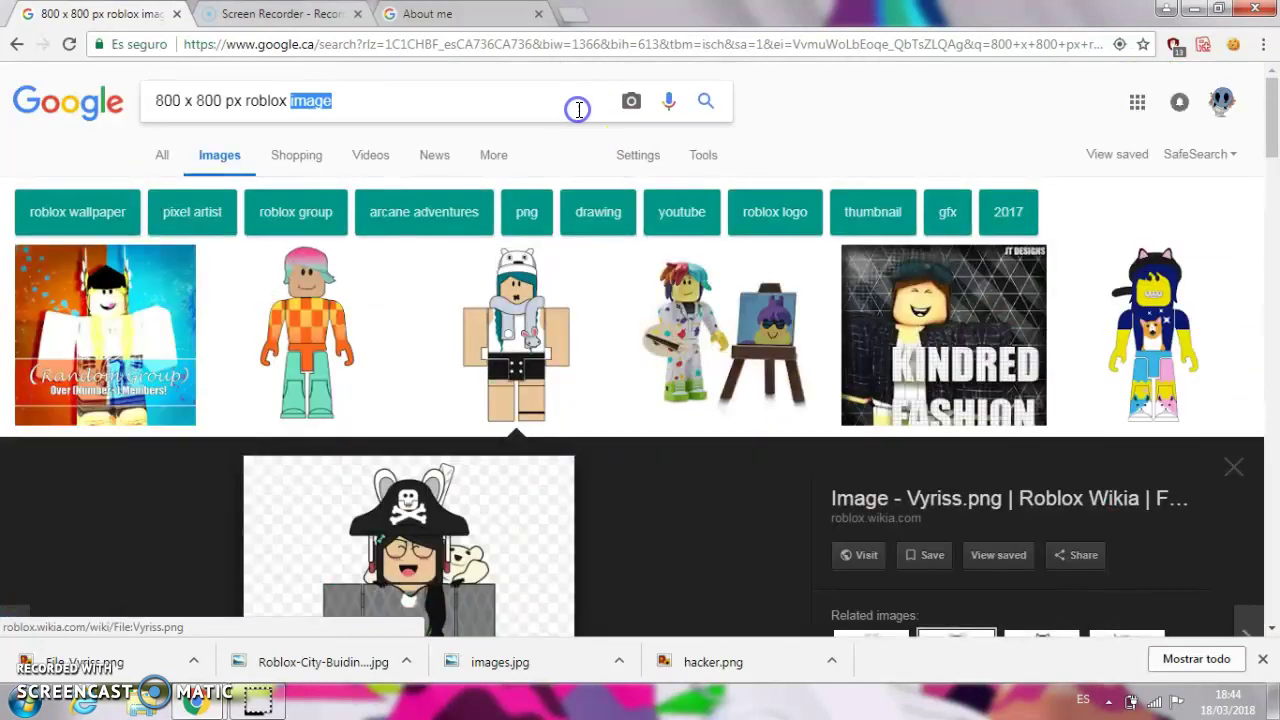
key(BackSpace)
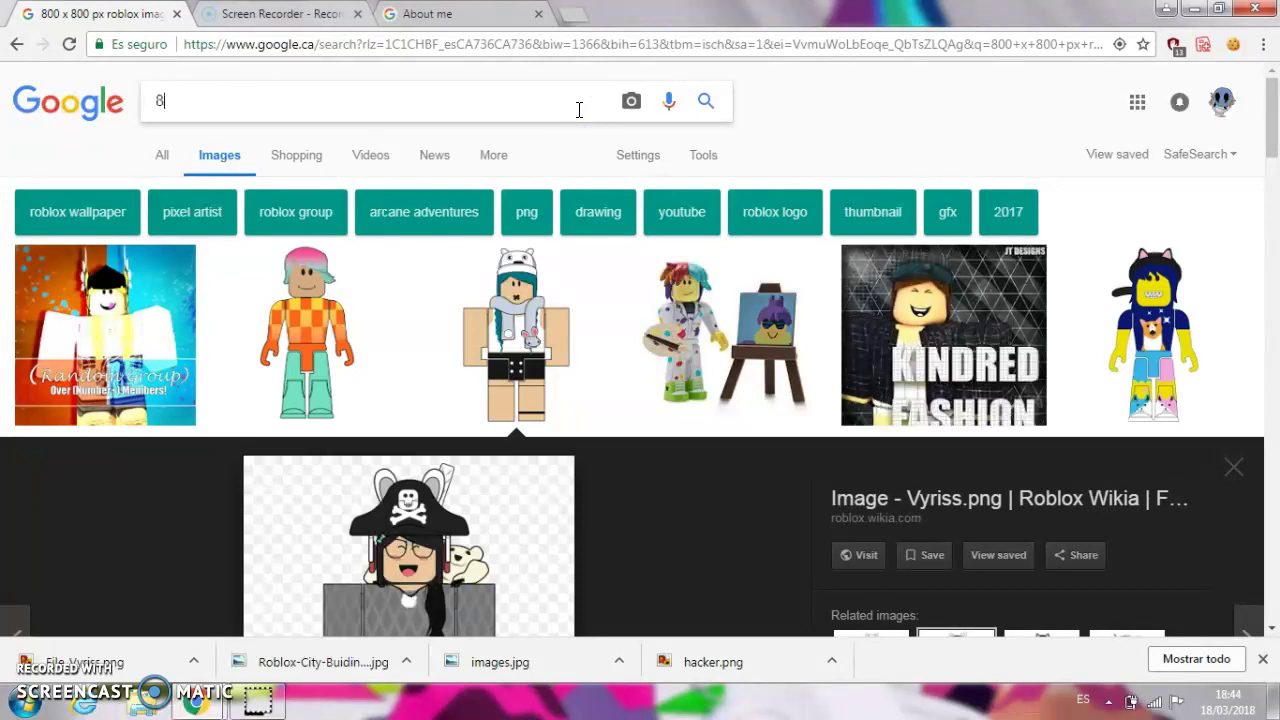
text(8)
key(BackSpace)
text(00)
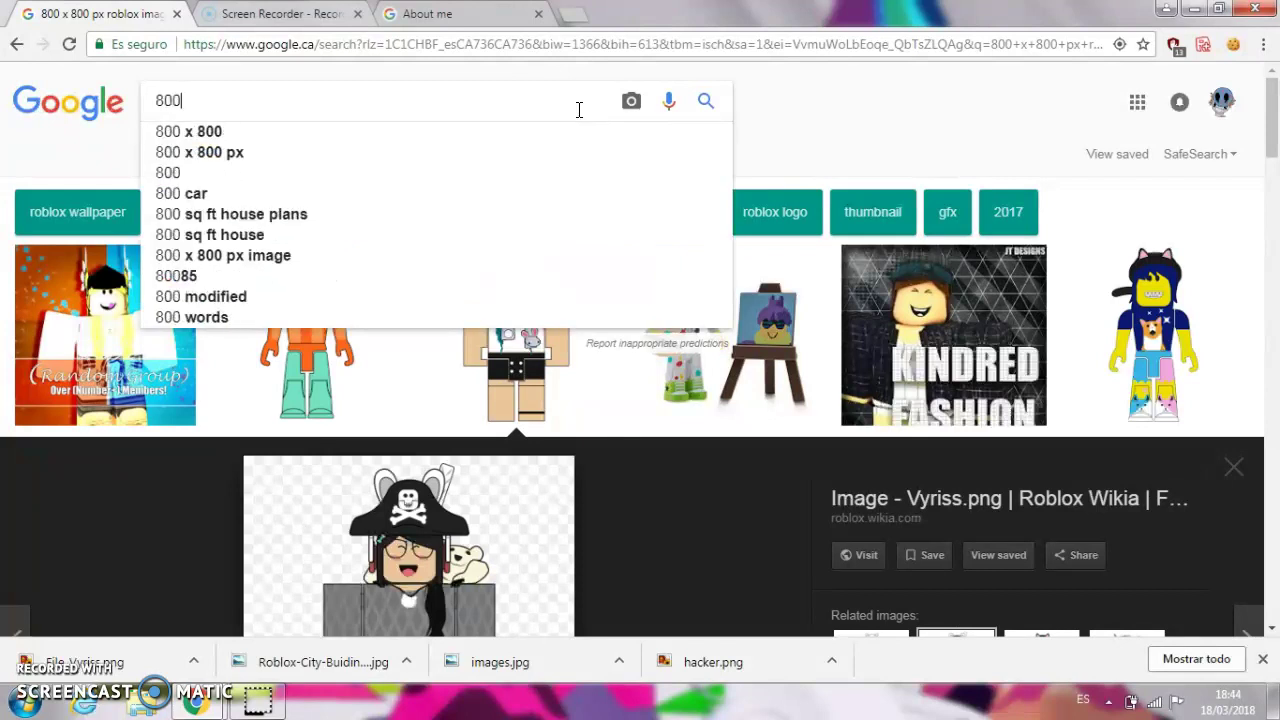
click(278, 150)
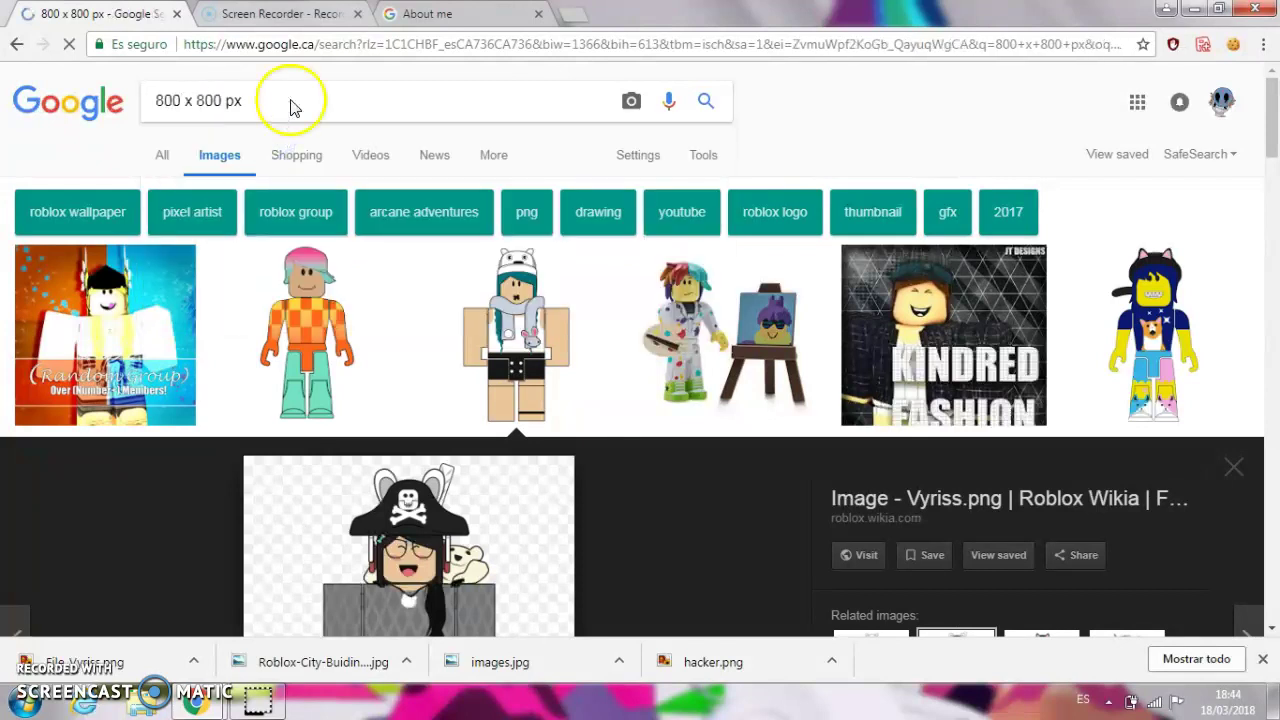
- Extend the image search with "noob" and then refine it to "800 x 800 px noob roblox"
click(290, 107)
text(noo)
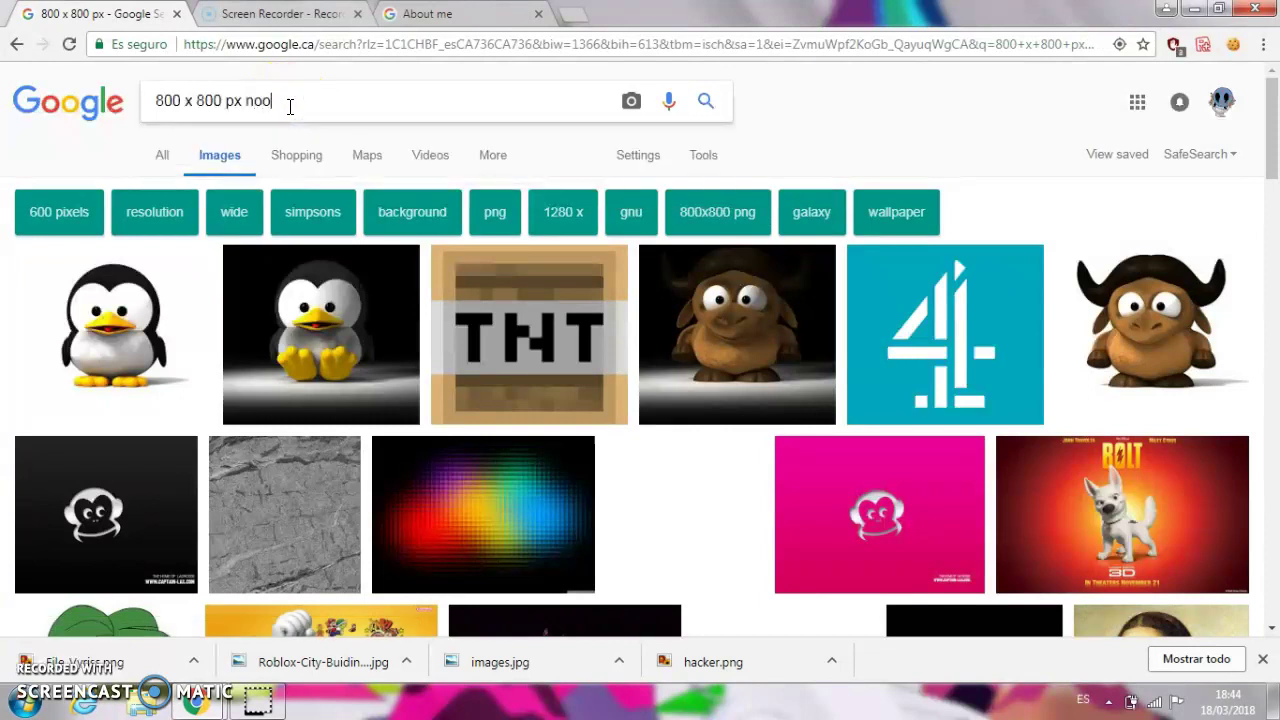
text(b)
key(Return)
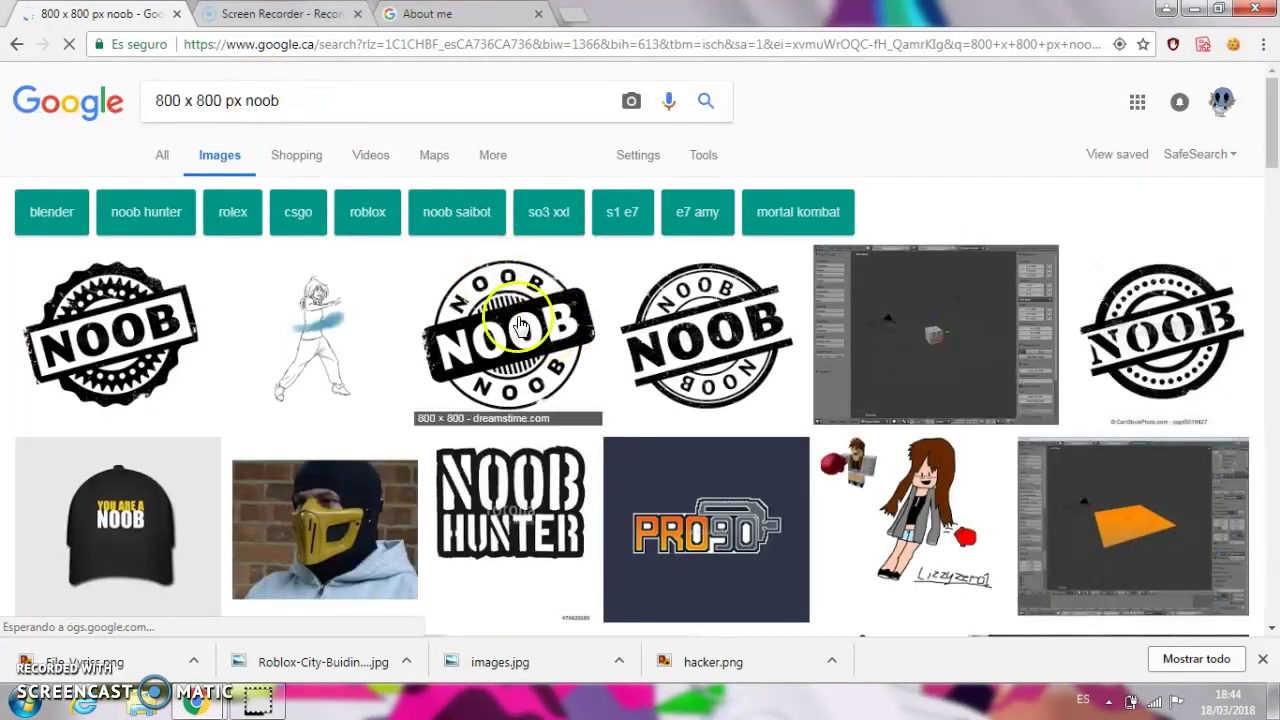
click(448, 102)
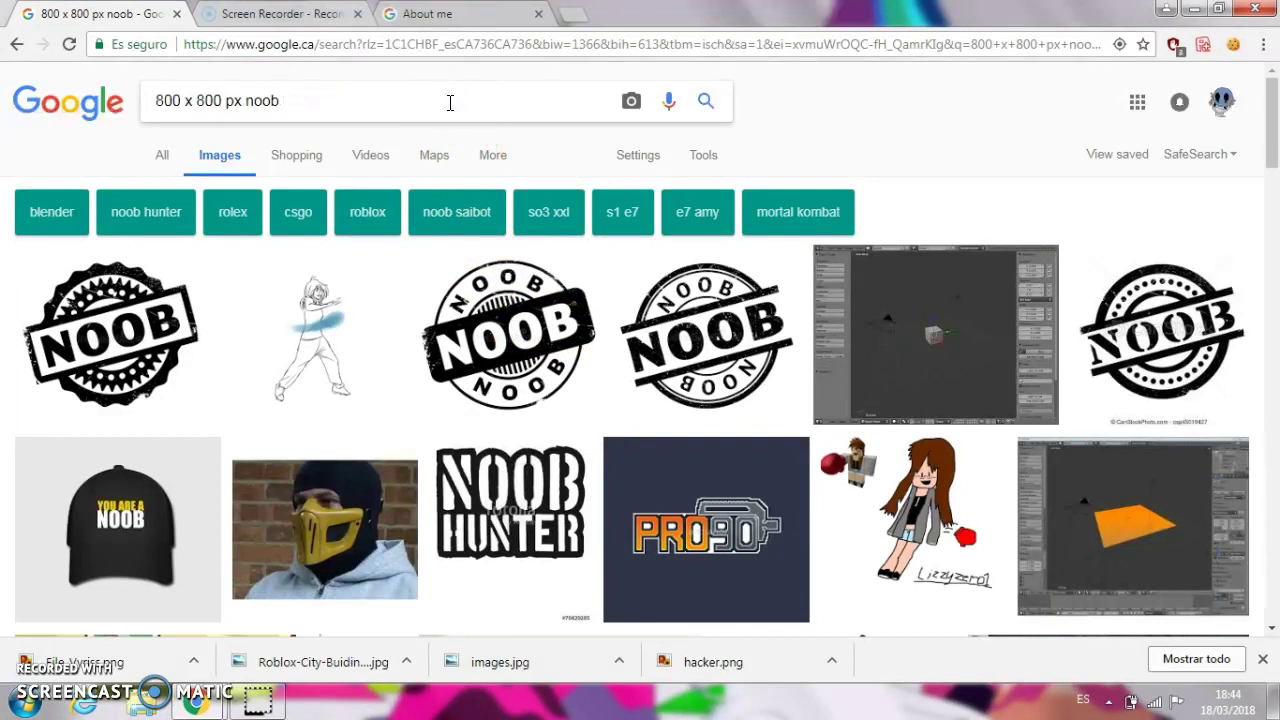
key(Return)
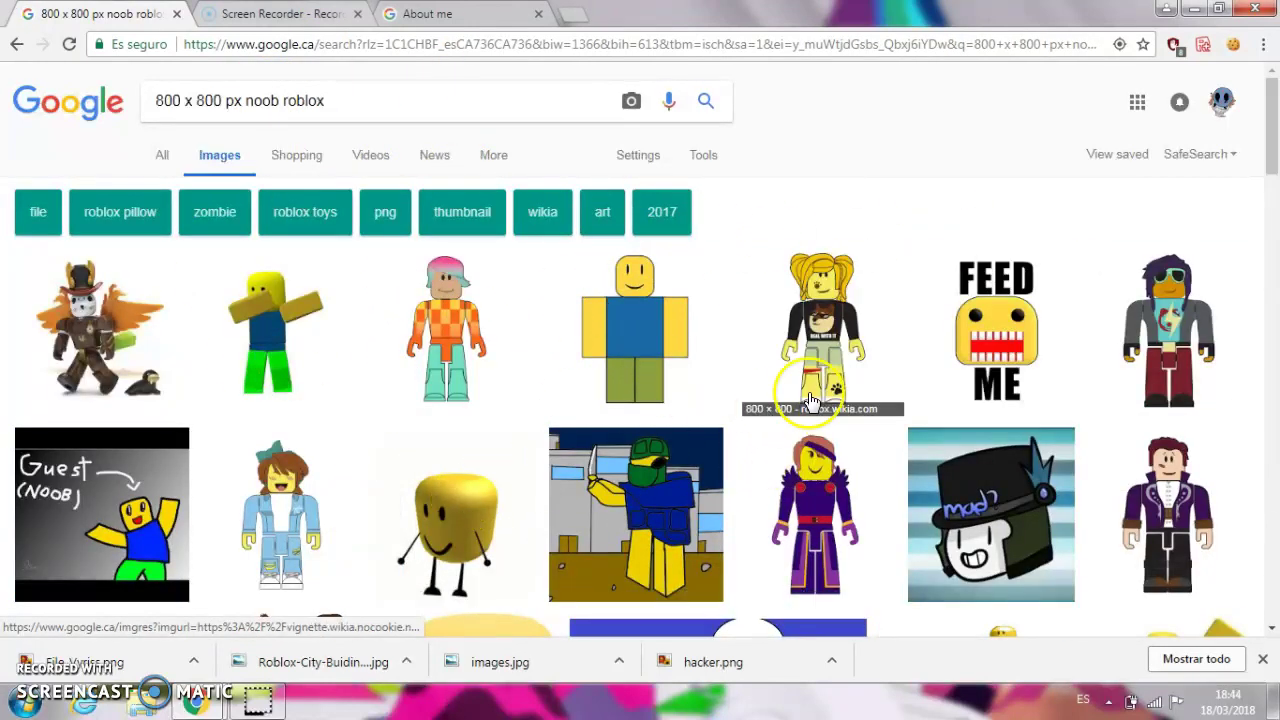
- Look through the noob image results and open the preview of the Redbubble noob figure with blue torso and green legs
scroll(812, 401, down, 5)
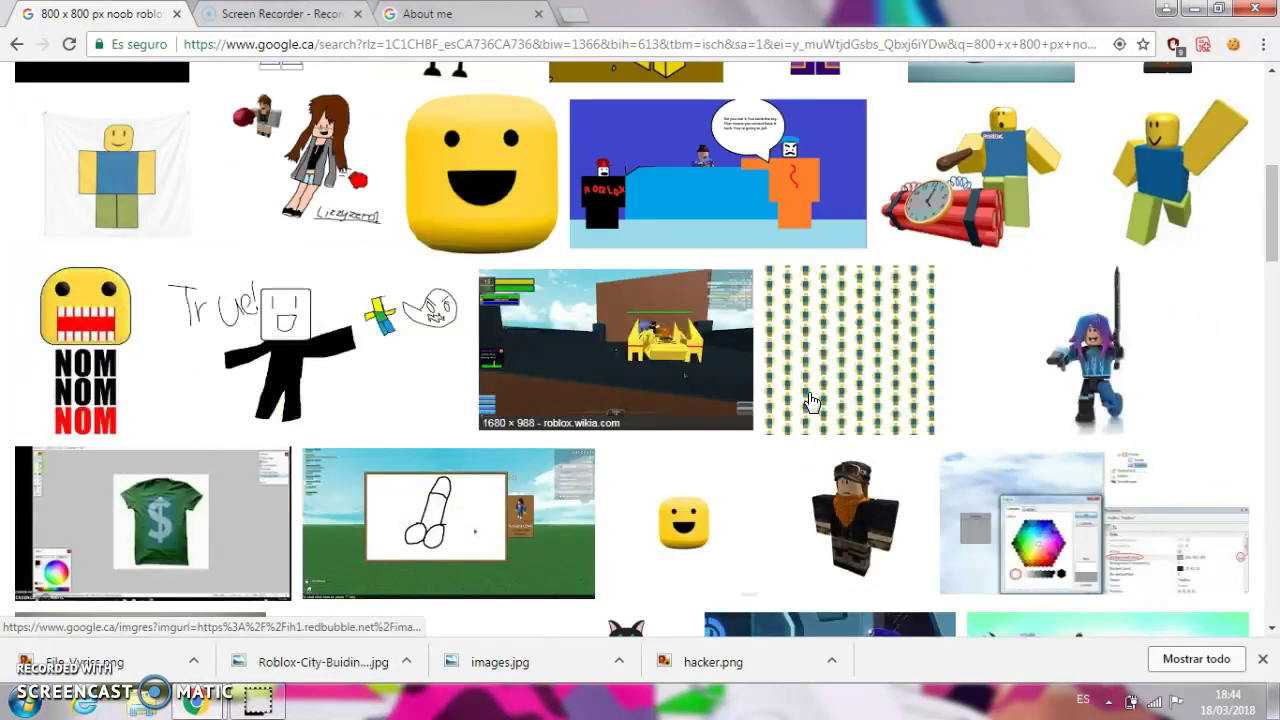
scroll(812, 401, up, 2)
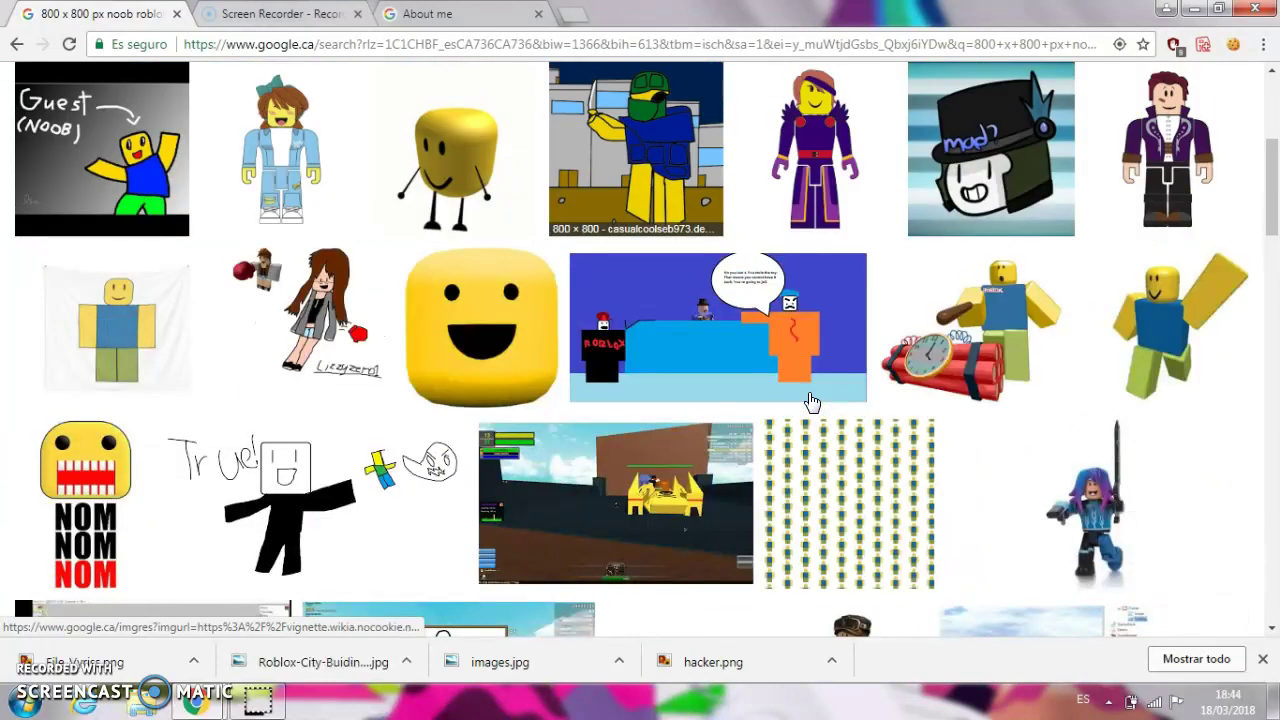
scroll(812, 401, up, 4)
click(588, 307)
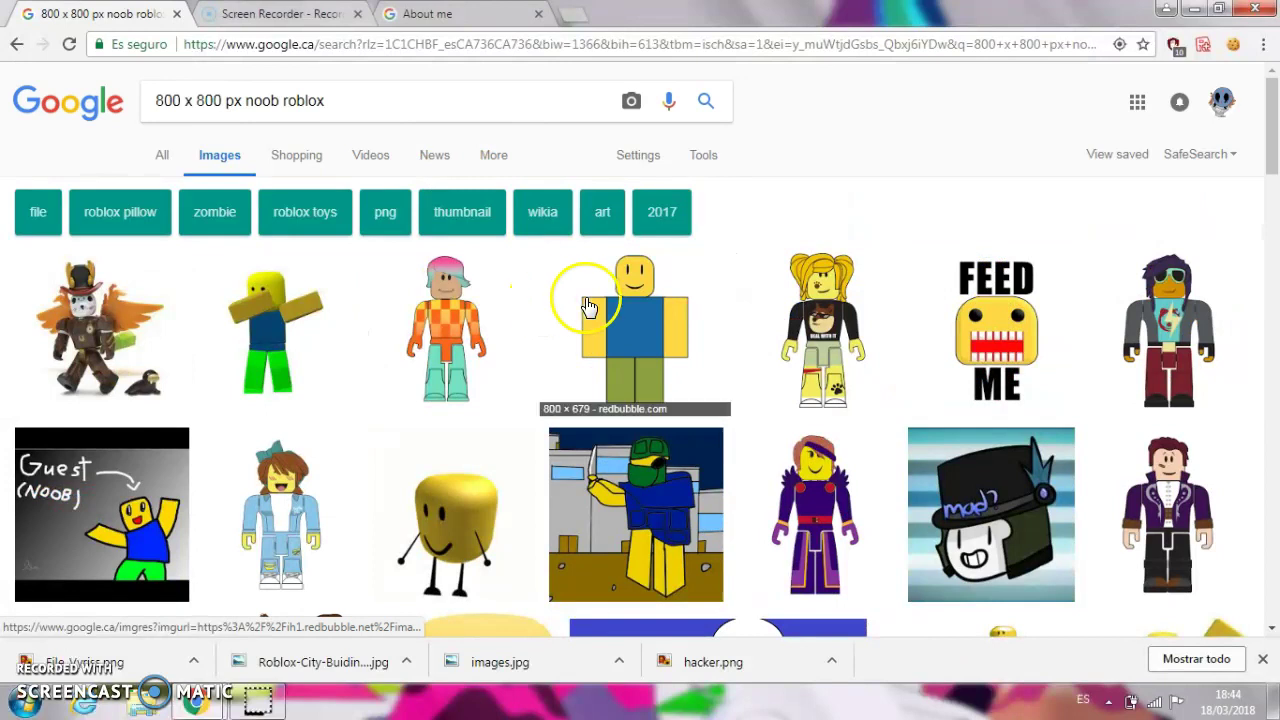
click(609, 297)
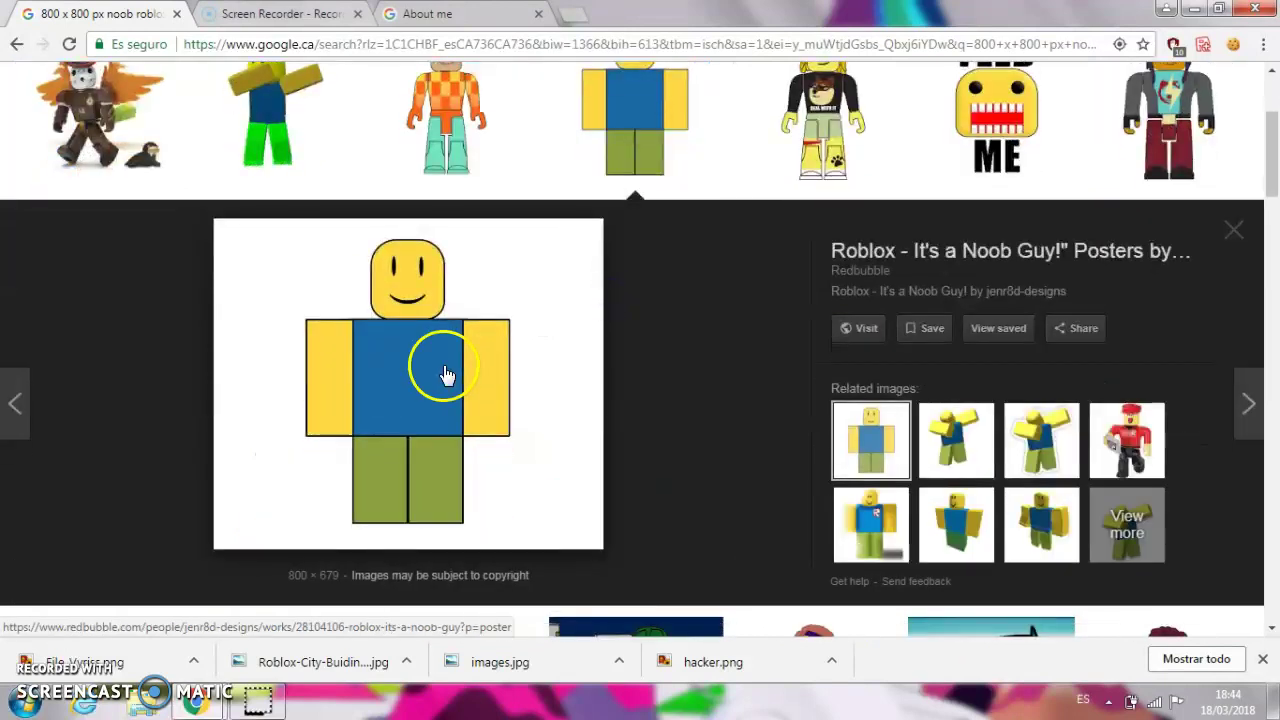
- Visit the image's Redbubble poster page and enlarge the noob picture
click(865, 333)
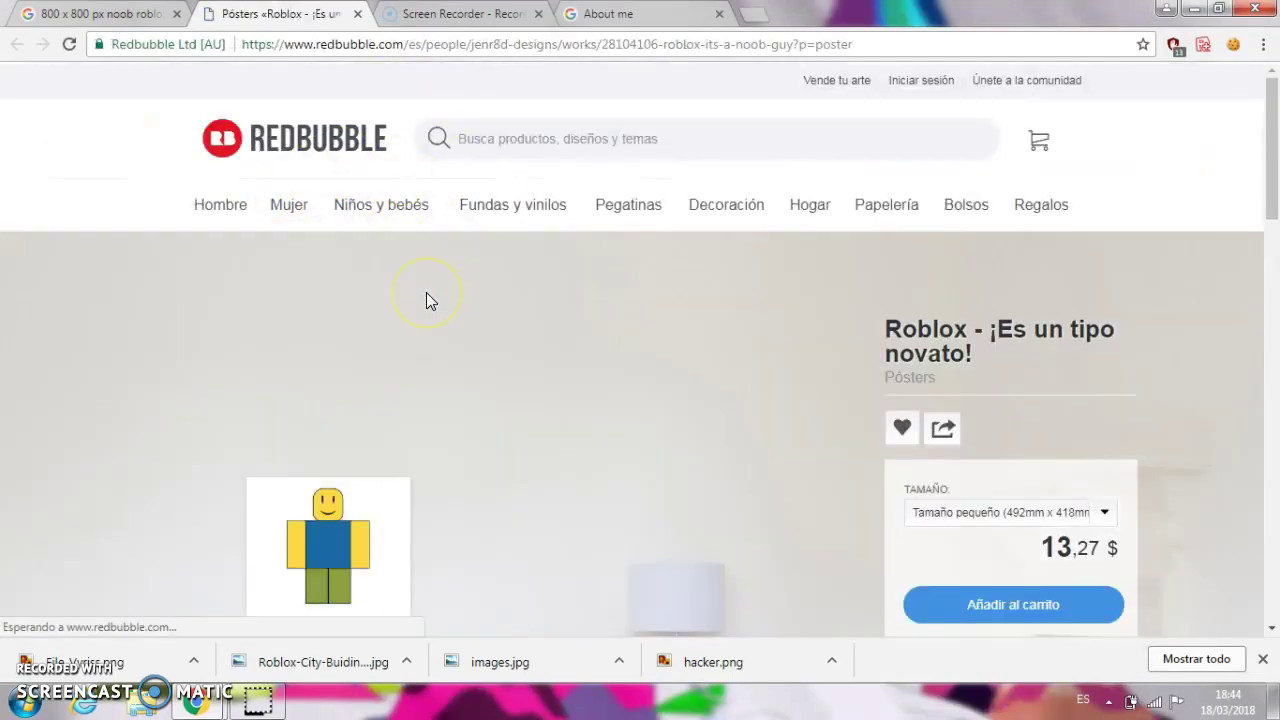
scroll(426, 292, down, 1)
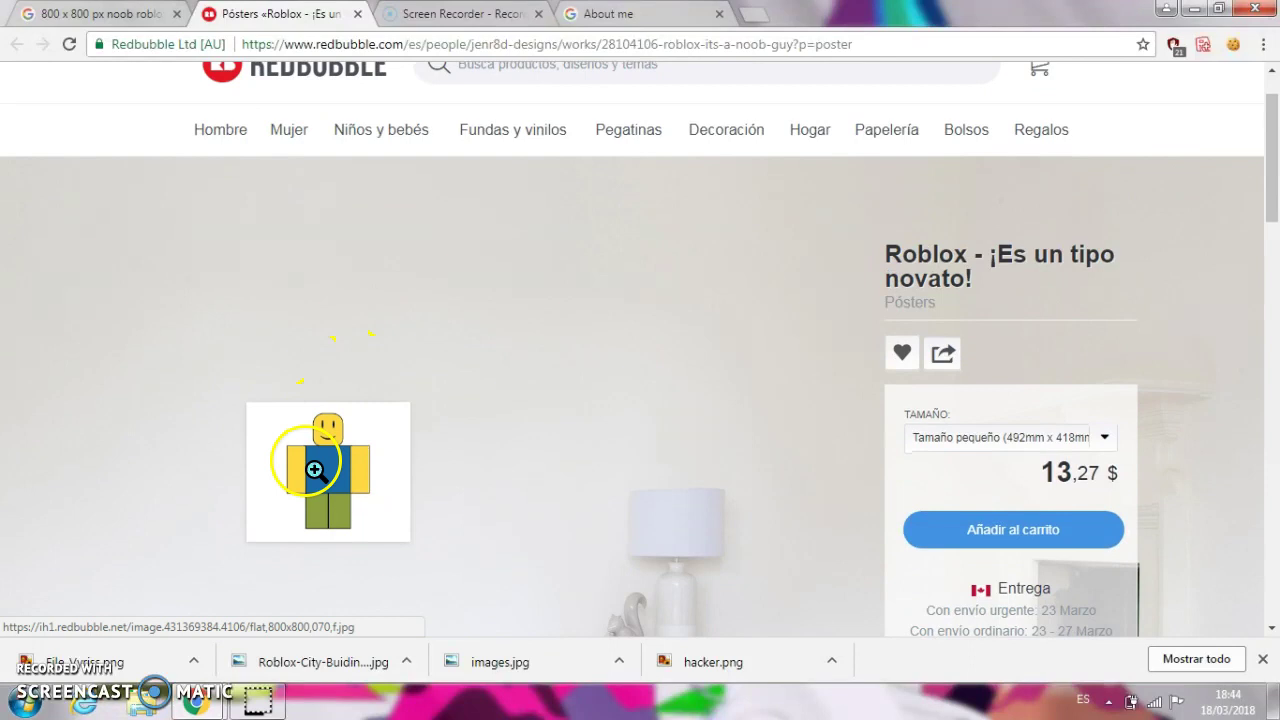
click(306, 457)
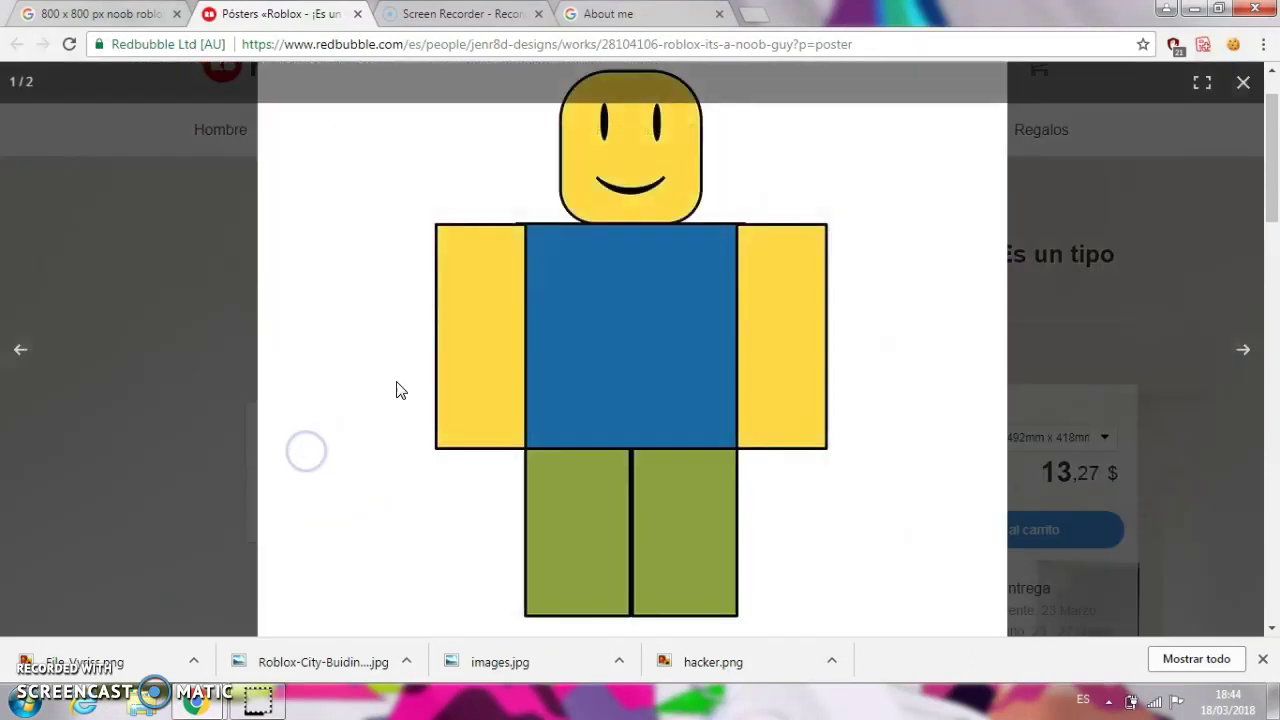
- Save the enlarged noob picture to the computer as flat,800x800,070,f.jpg
right_click(688, 296)
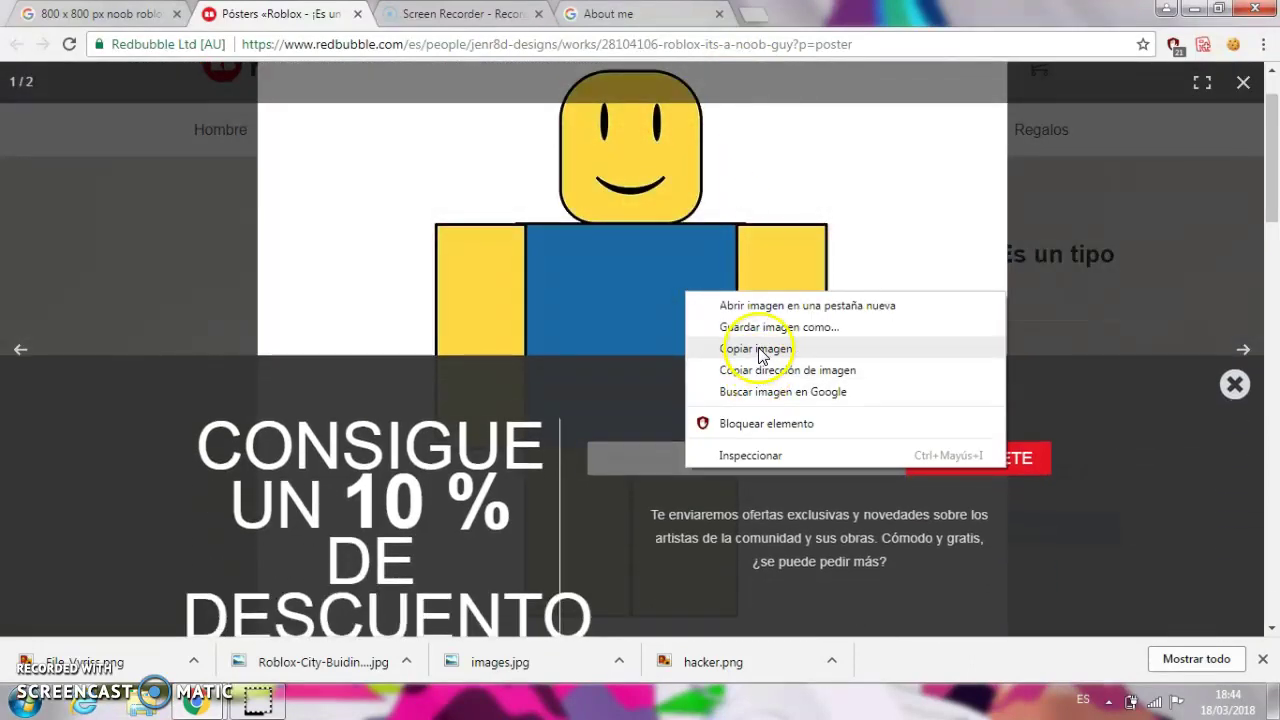
click(758, 347)
right_click(748, 241)
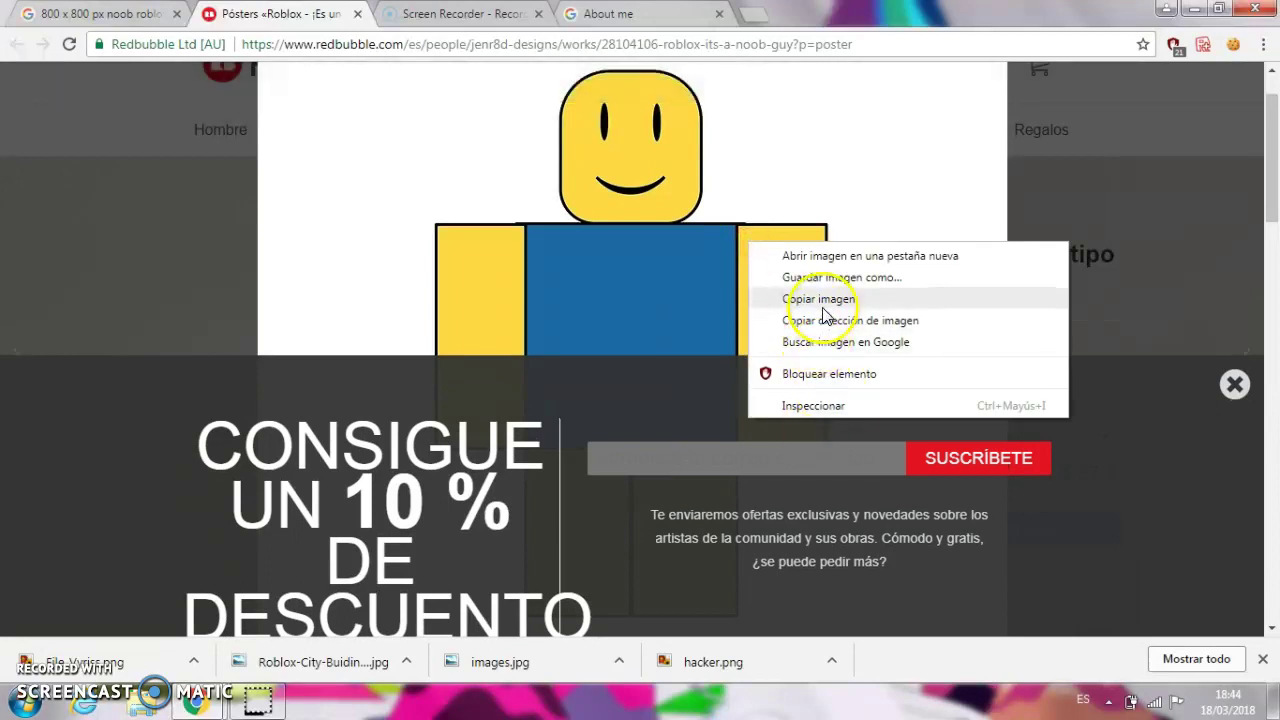
click(841, 278)
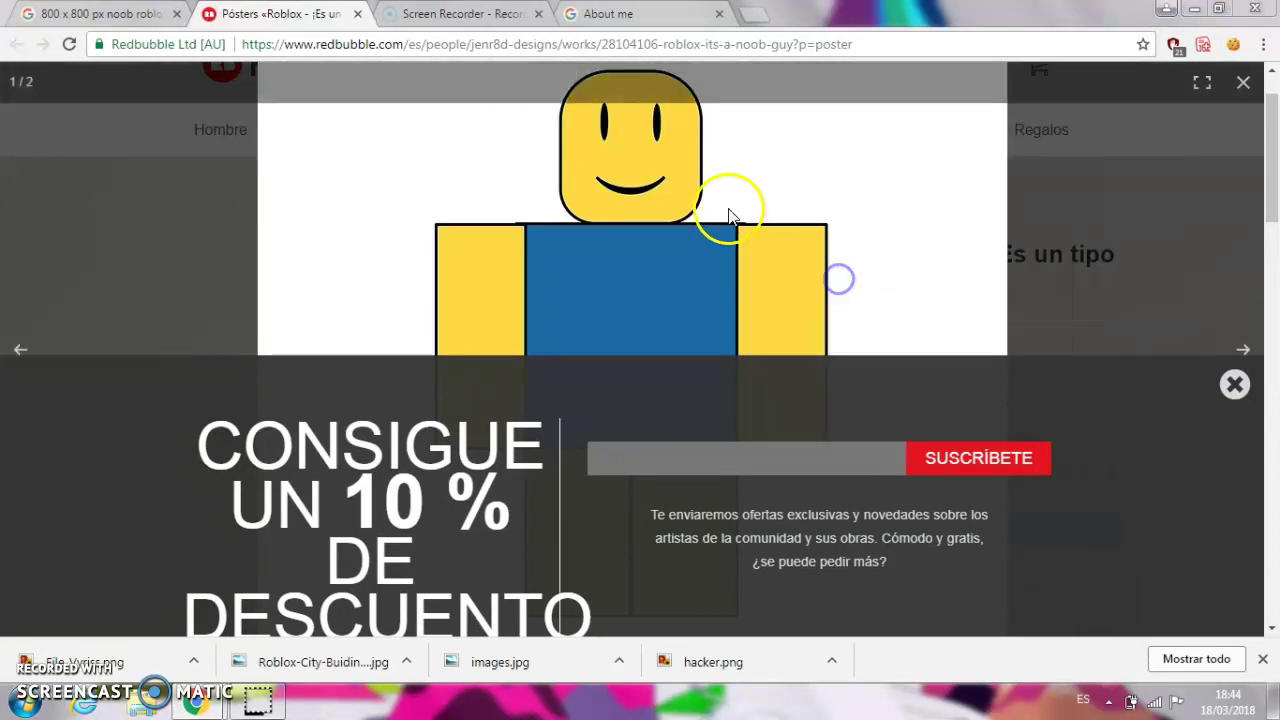
click(416, 443)
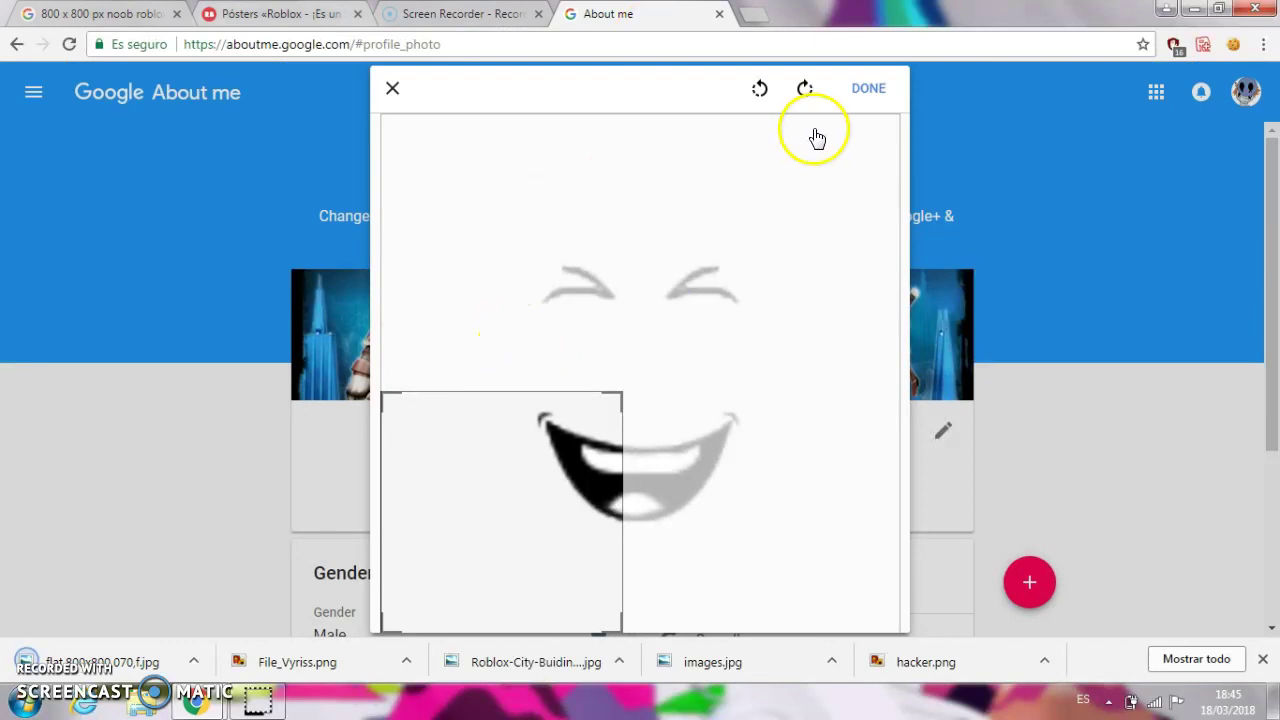
- Discard the face image crop on About me, then upload flat,800x800,070,f.jpg from Descargas as the profile photo with the default crop
click(394, 89)
click(657, 397)
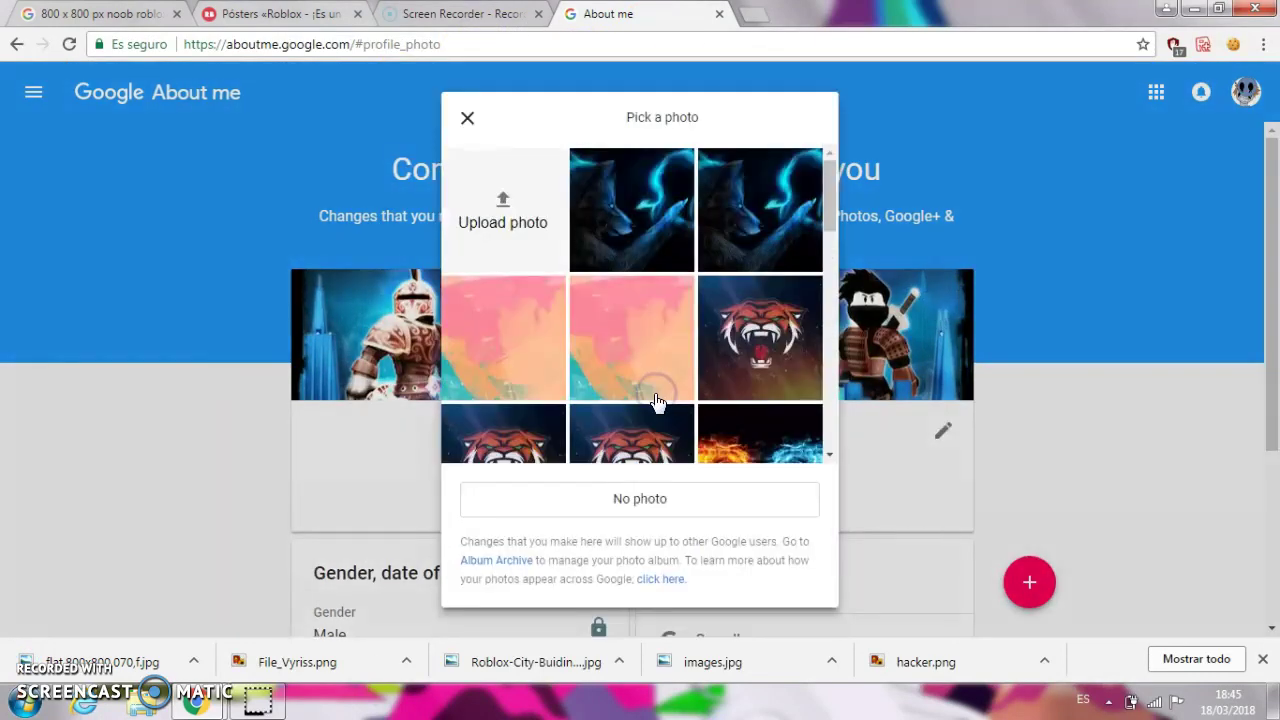
click(454, 215)
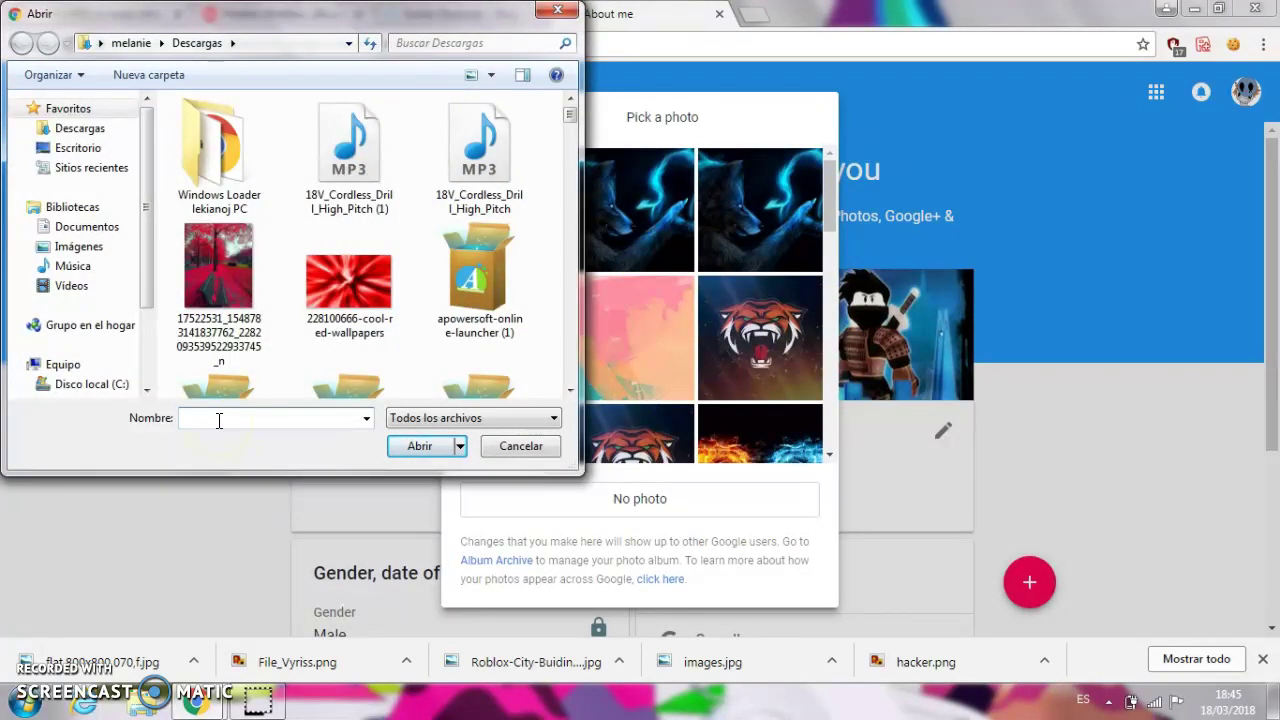
text(fl)
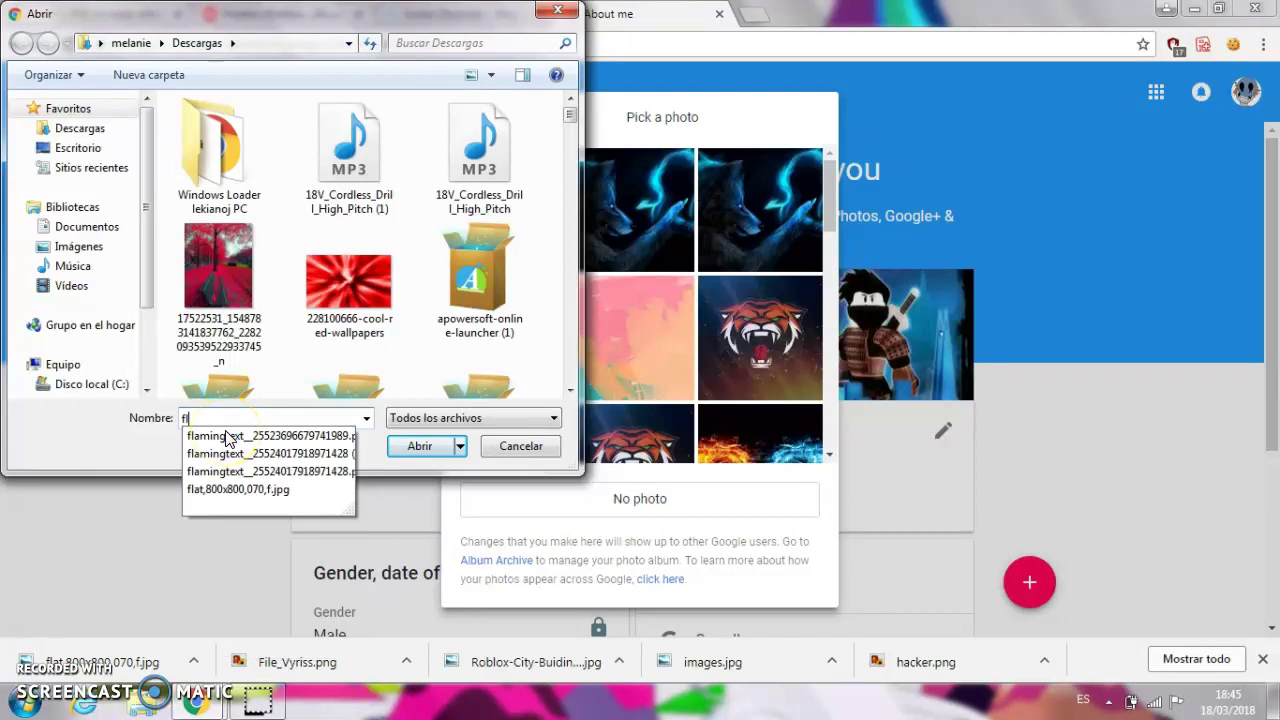
text(a)
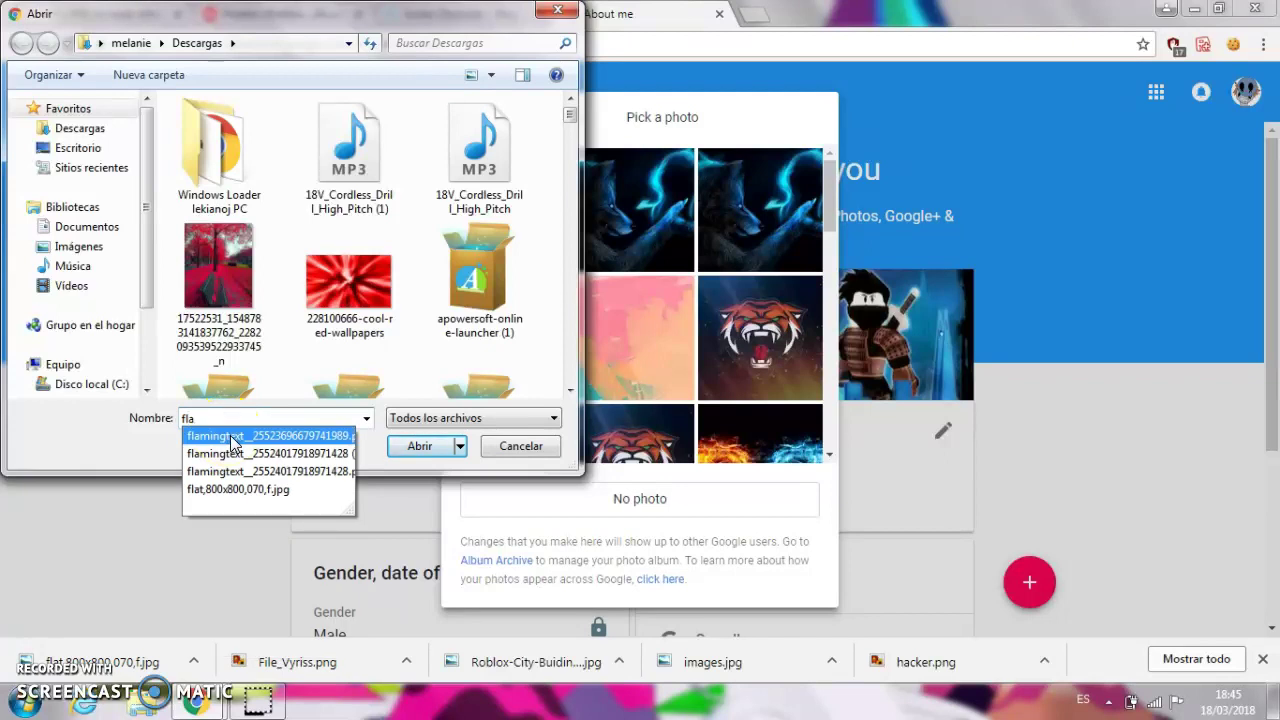
text(t)
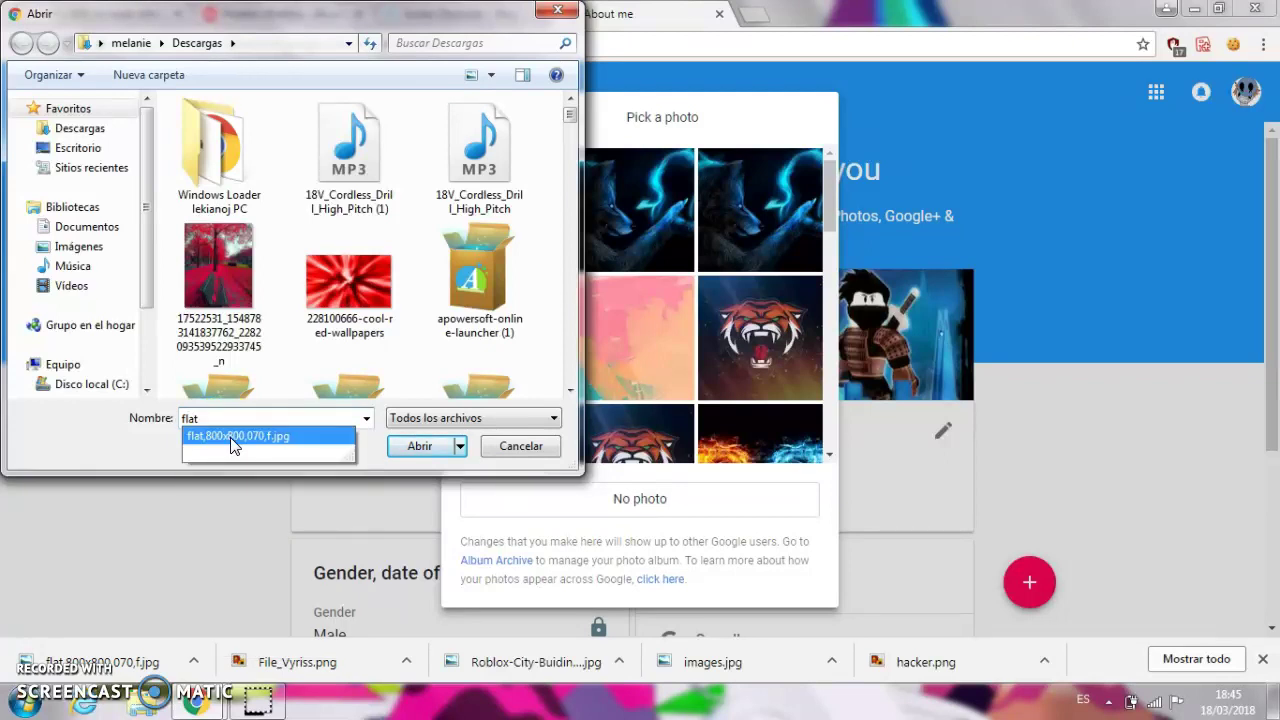
click(231, 441)
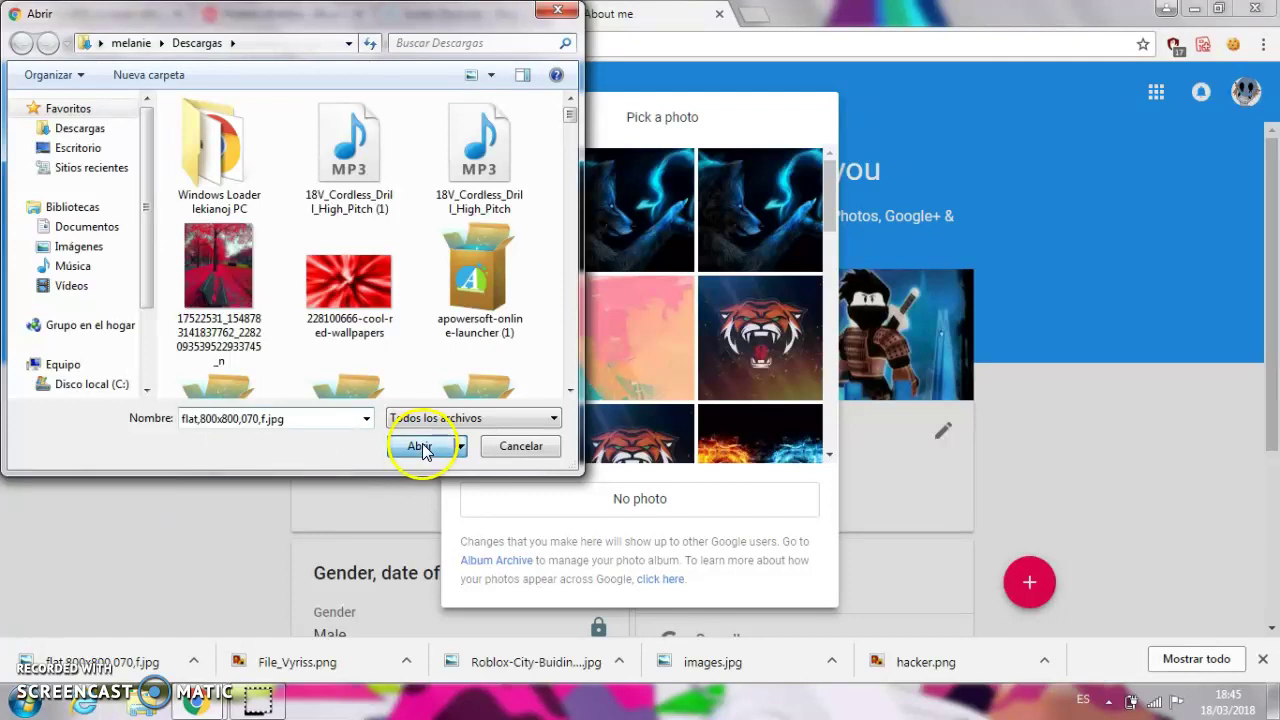
click(418, 446)
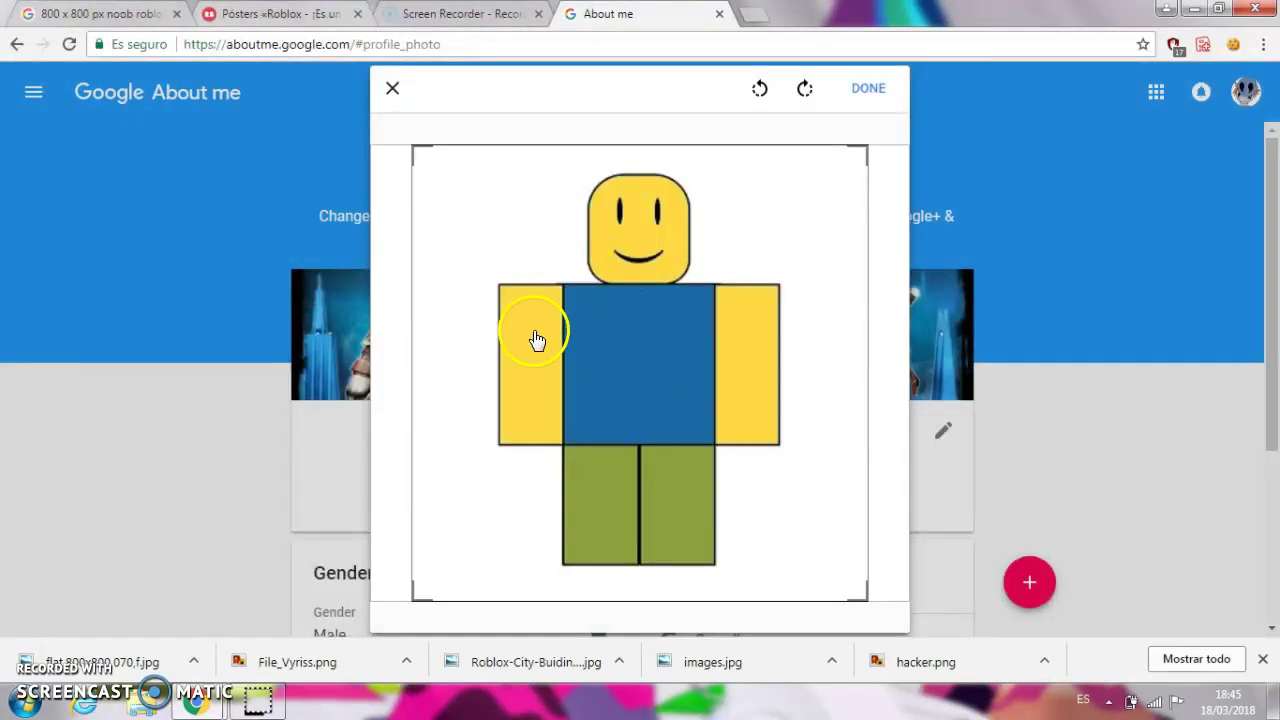
click(866, 88)
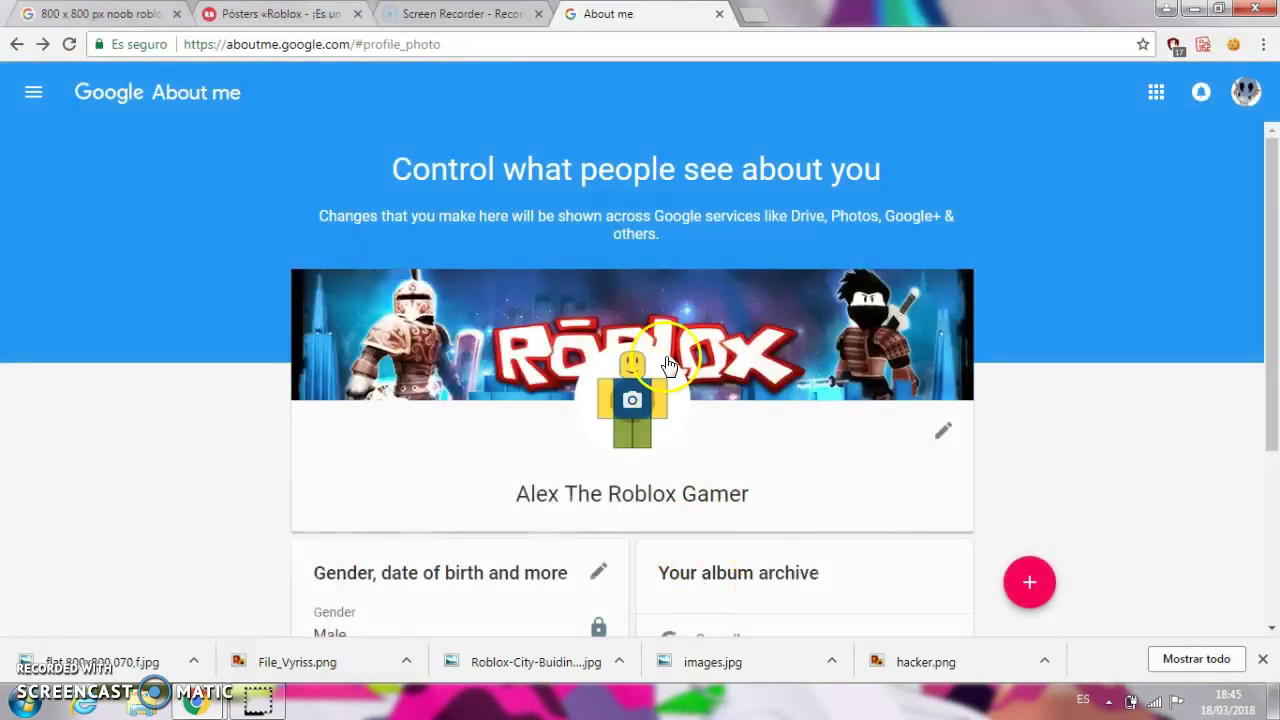
- Open the YouTube channel page to check its profile picture and banner, and open the channel art upload dialog
click(475, 52)
key(BackSpace)
text(youtube.com/watch?v=87gWaABqGYs)
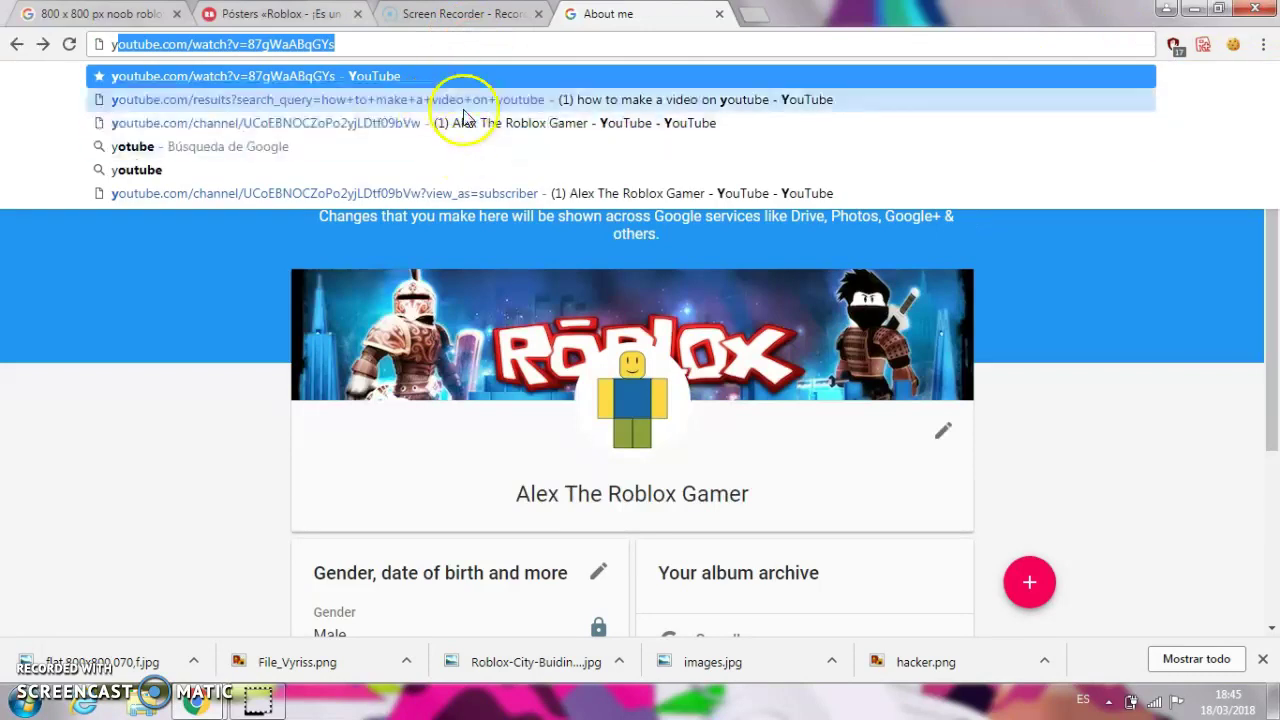
click(476, 123)
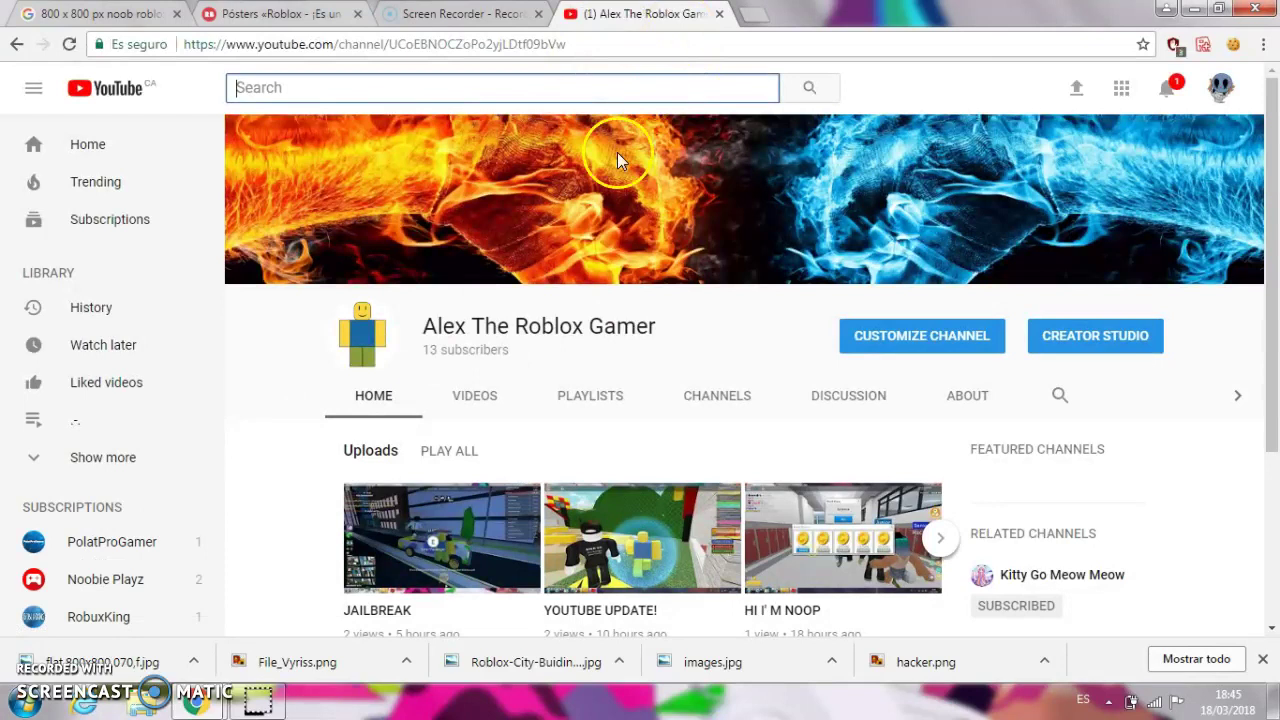
click(1221, 153)
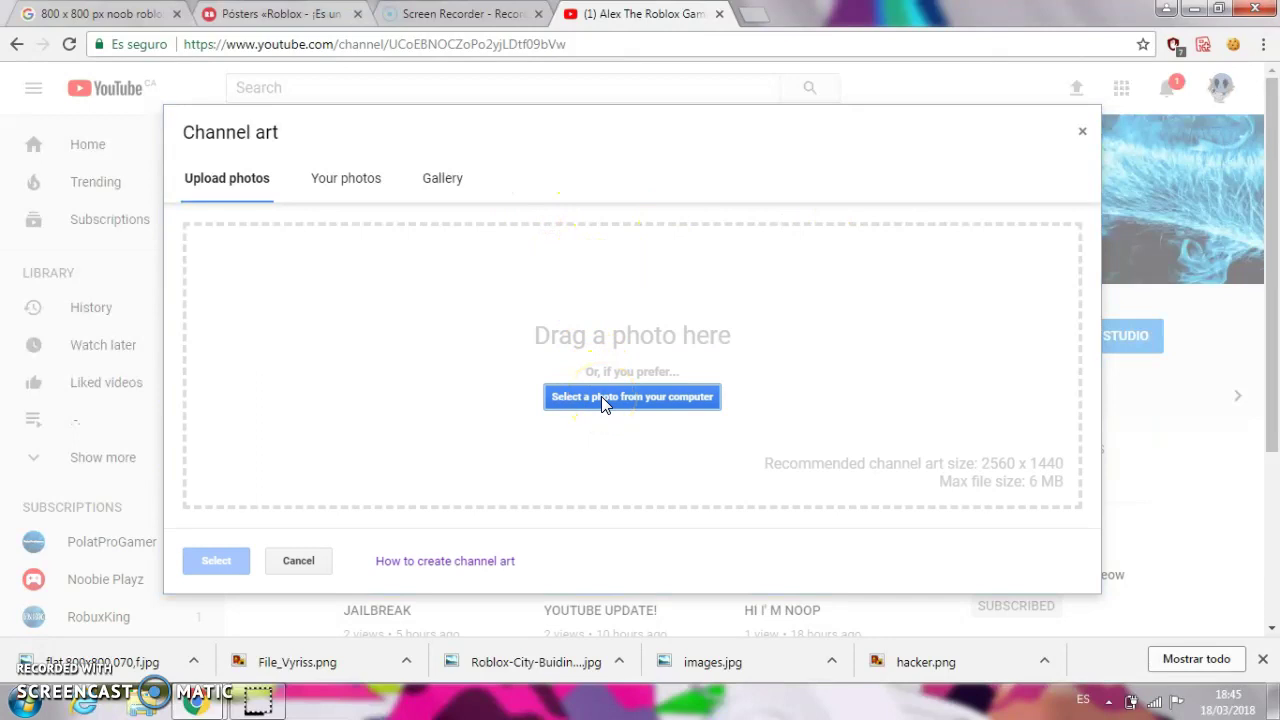
- Return to the About me photo picker and set the first noob picture among the existing photos as the profile photo
click(455, 13)
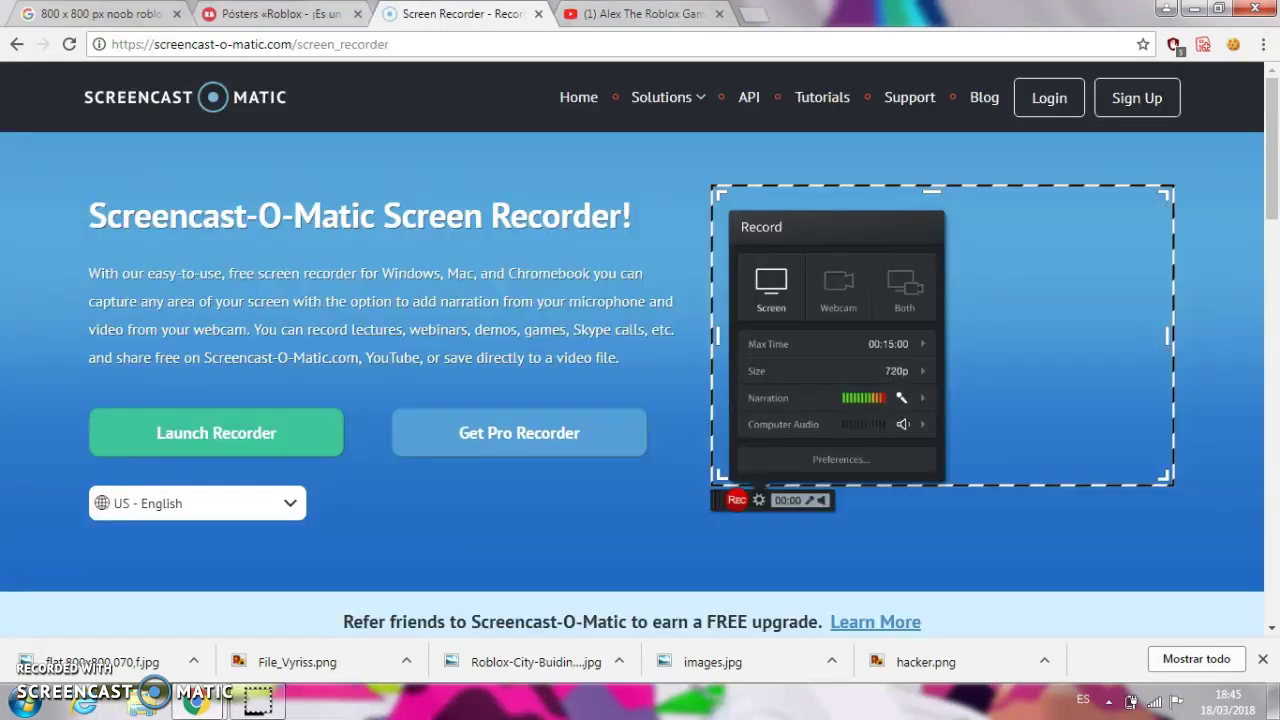
click(643, 14)
click(20, 44)
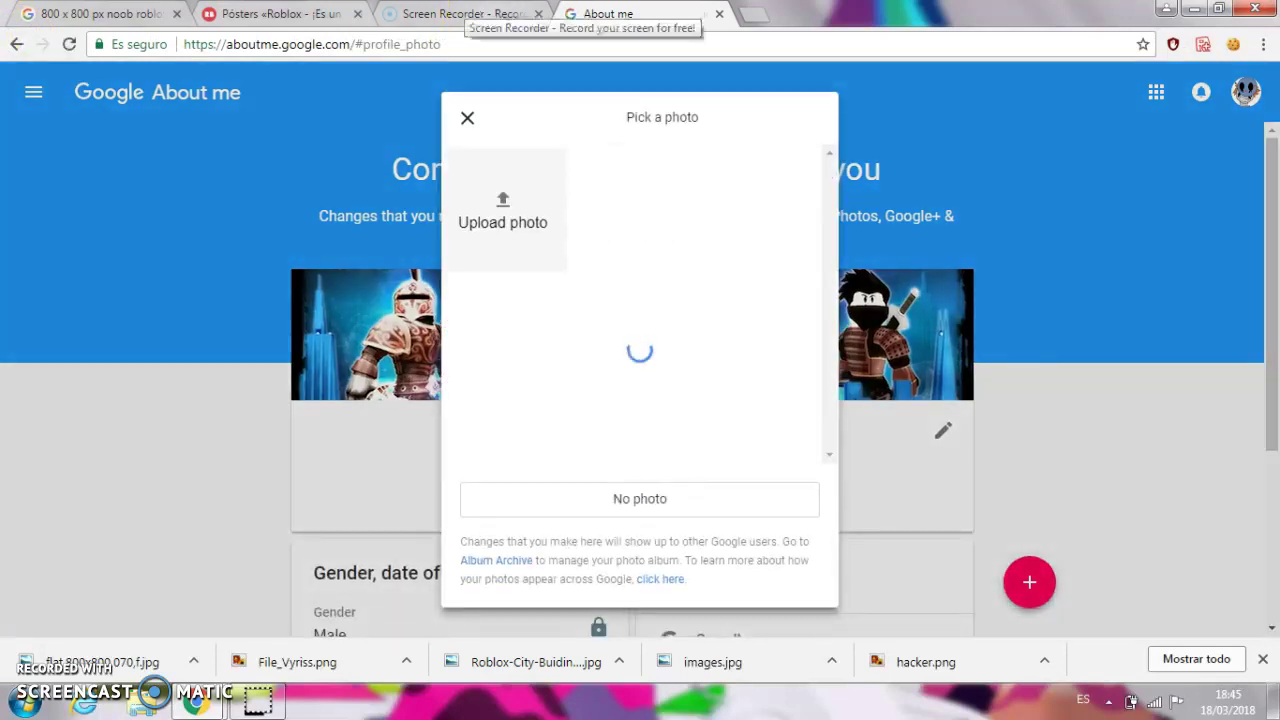
click(460, 14)
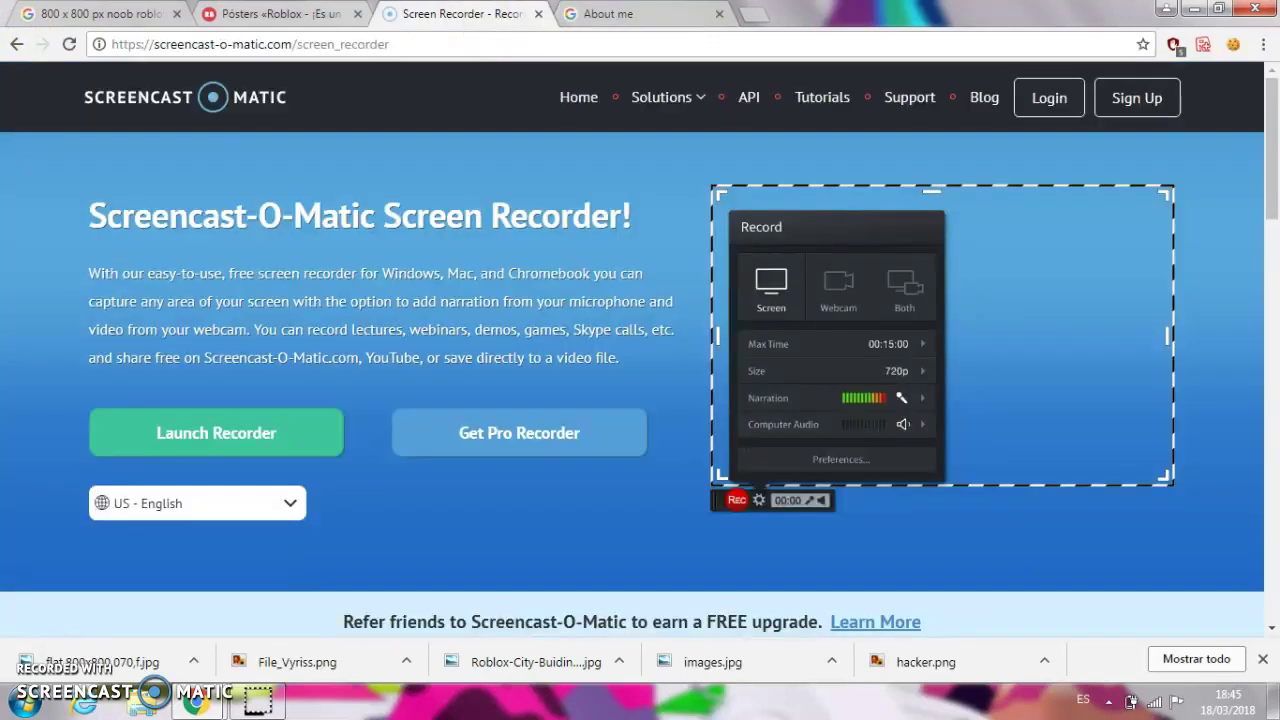
click(636, 14)
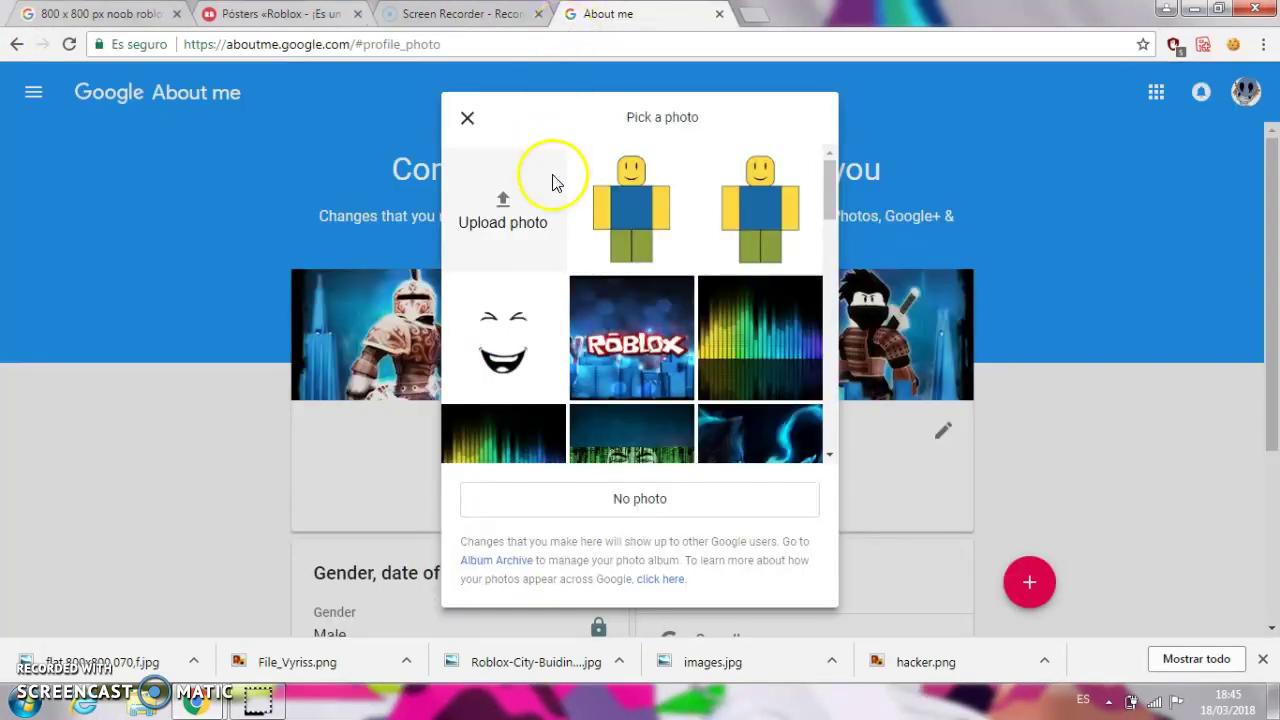
click(470, 115)
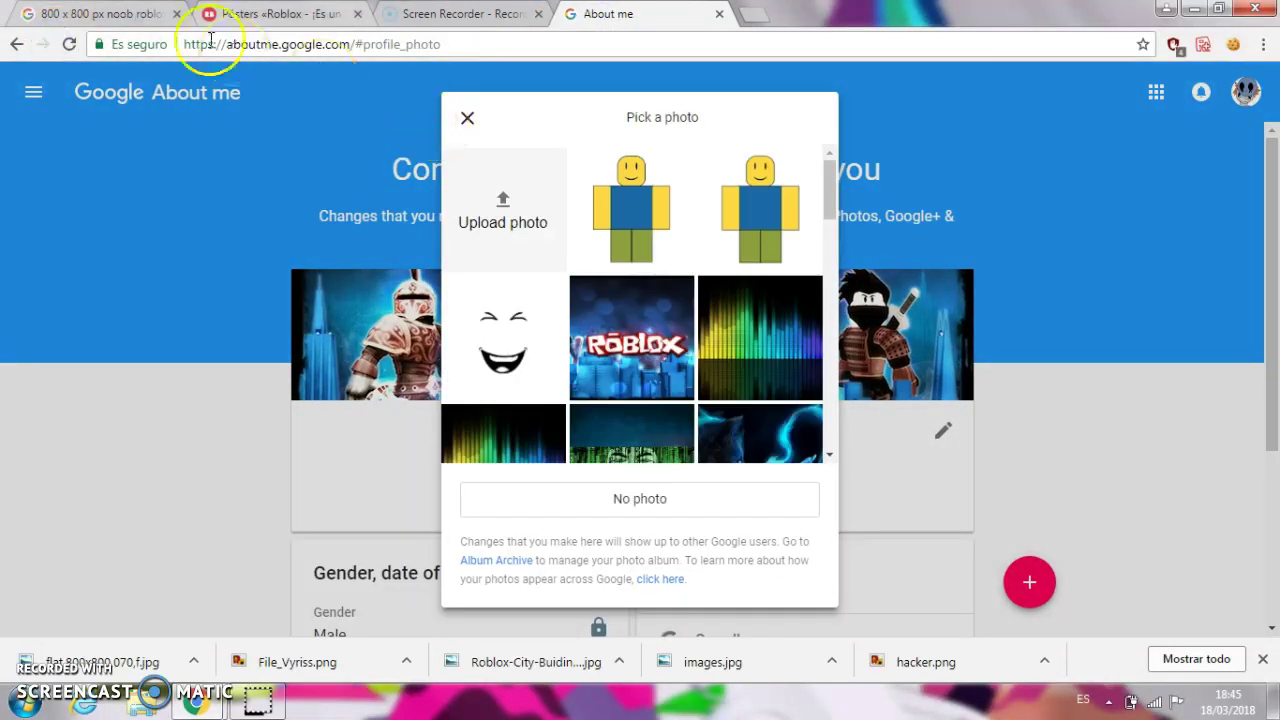
click(658, 195)
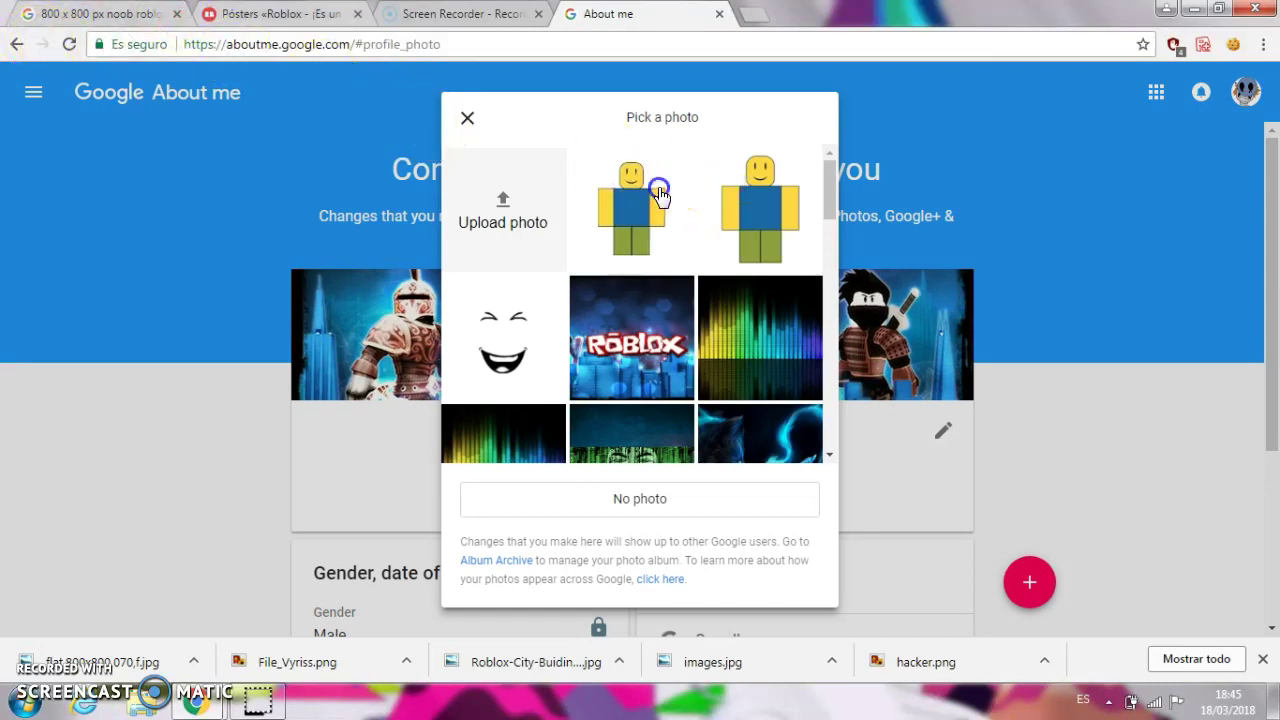
click(866, 90)
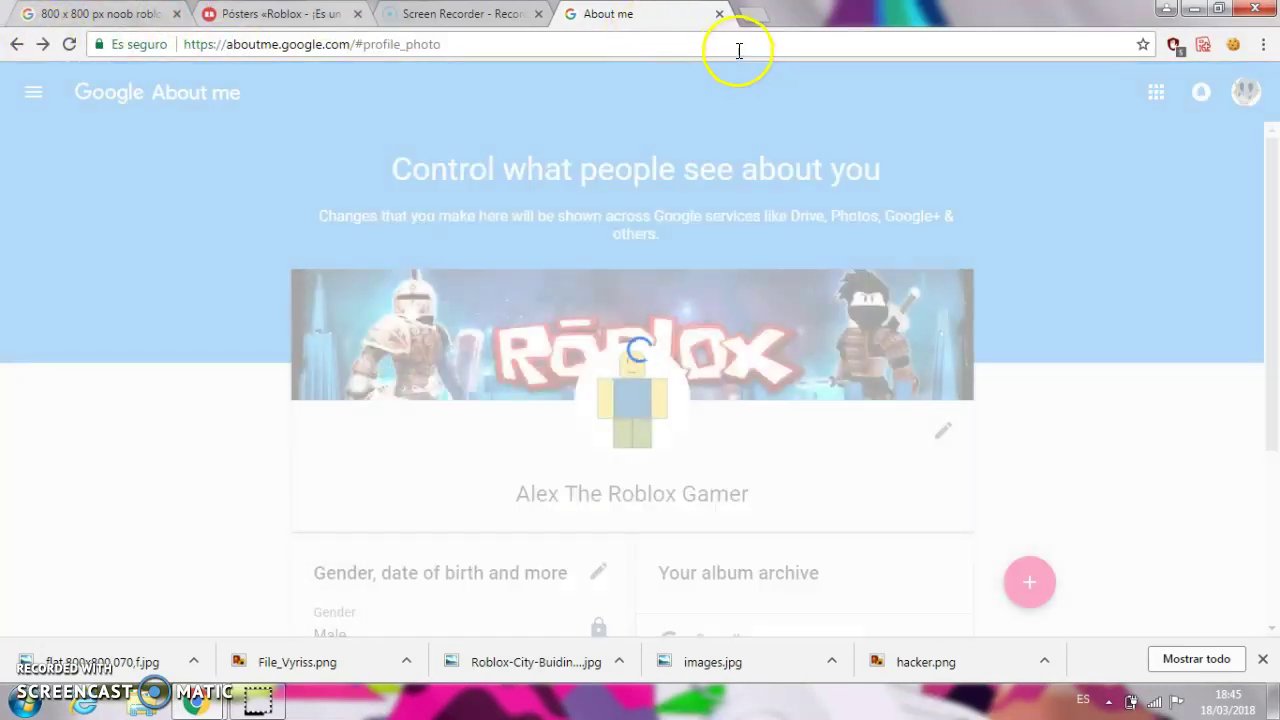
- Open the YouTube results page for "how to make a video on youtube" and clear its search text
click(738, 45)
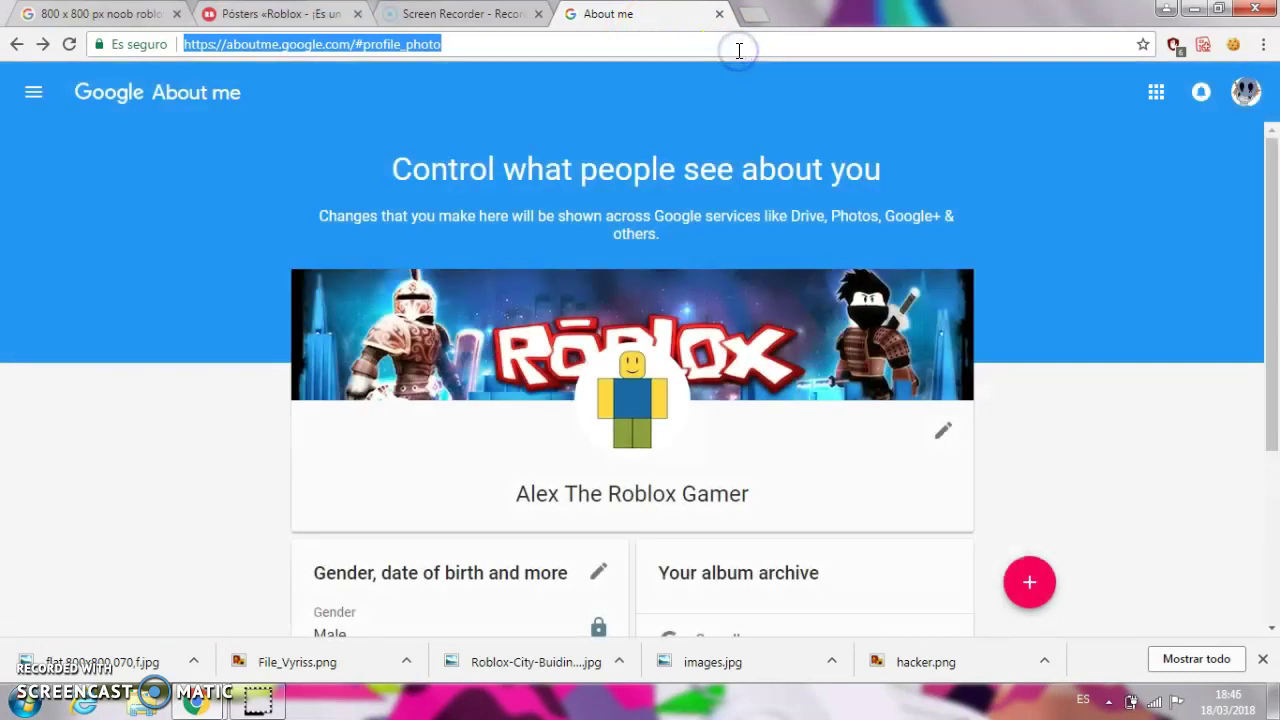
key(BackSpace)
text(youtube.com/watch?v=87gWaABqGYs)
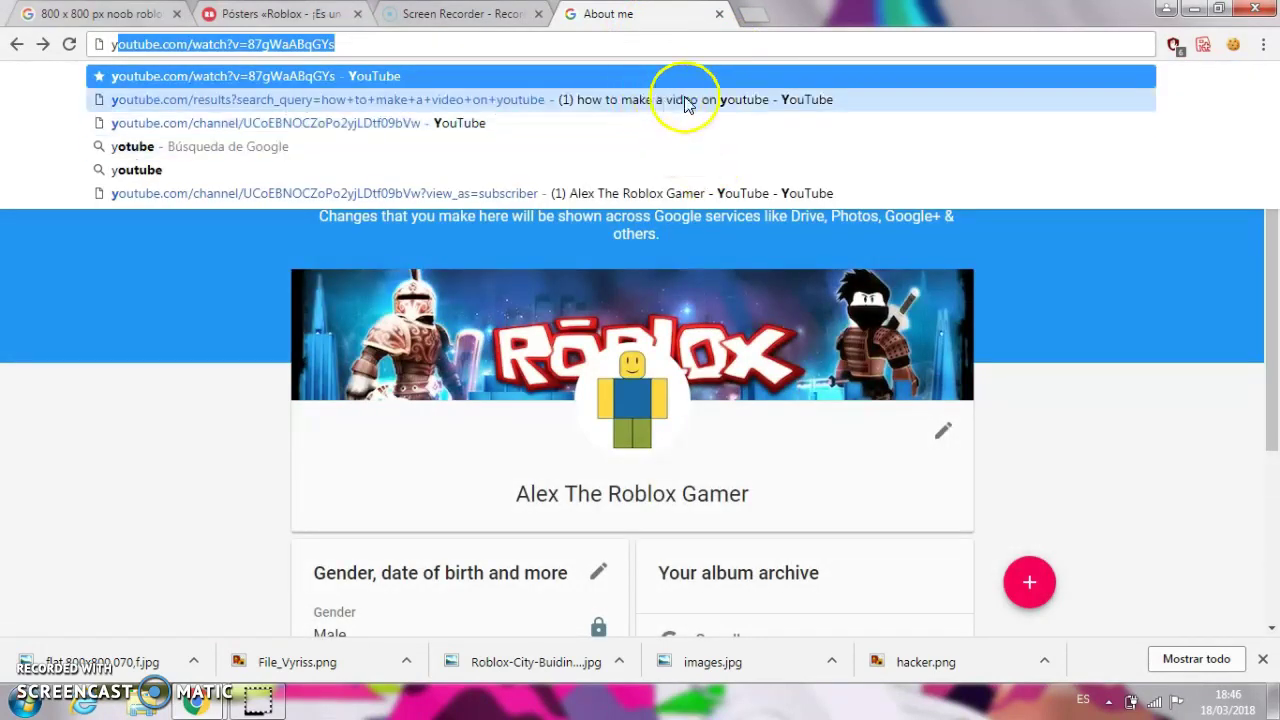
click(686, 102)
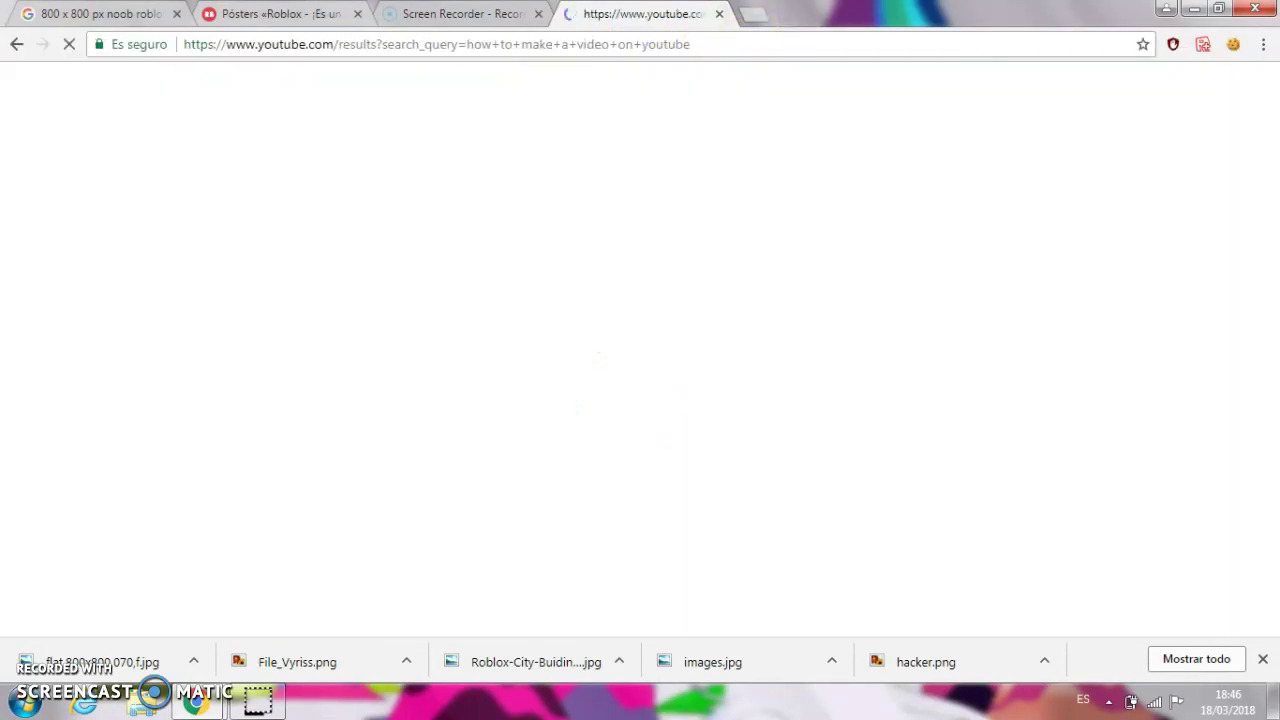
click(681, 85)
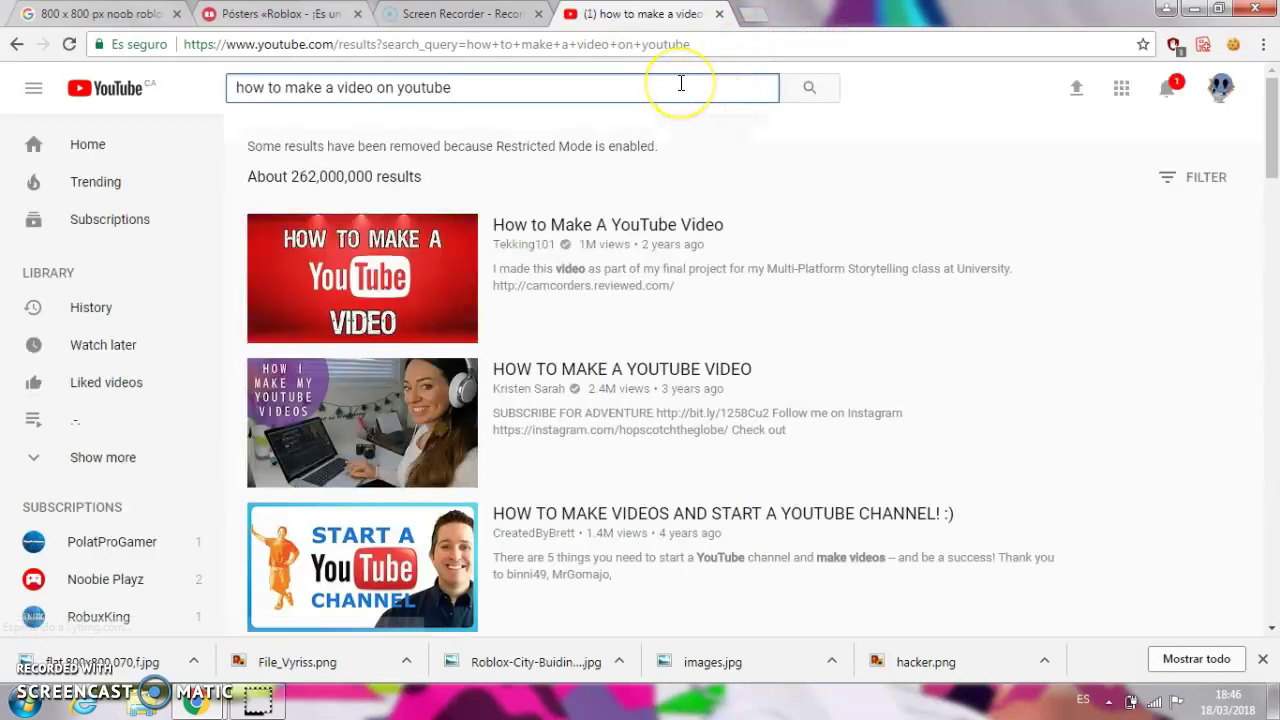
key(BackSpace)
key(BackSpace)
key(BackSpace)
key(BackSpace)
key(BackSpace)
key(BackSpace)
key(BackSpace)
key(BackSpace)
key(BackSpace)
key(BackSpace)
key(BackSpace)
key(BackSpace)
key(BackSpace)
key(BackSpace)
key(BackSpace)
key(BackSpace)
key(BackSpace)
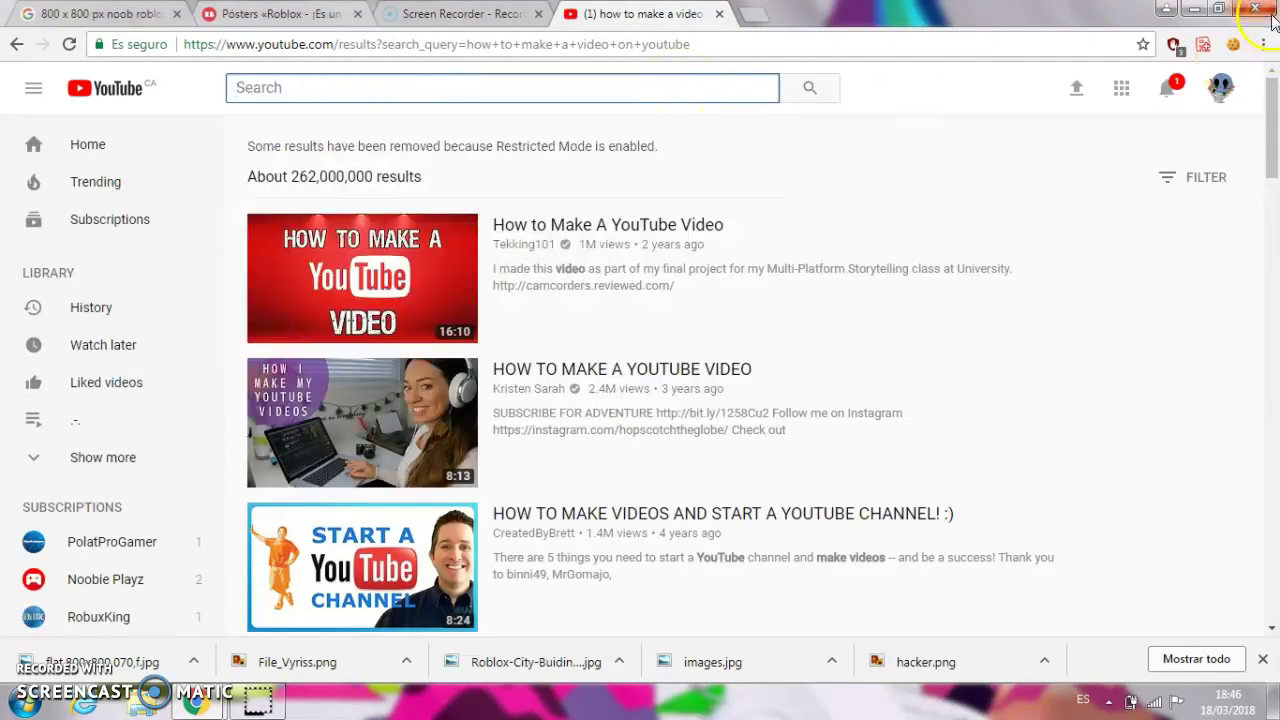
- Open your own YouTube channel page and look over its profile picture, banner and content below
click(1221, 87)
click(980, 138)
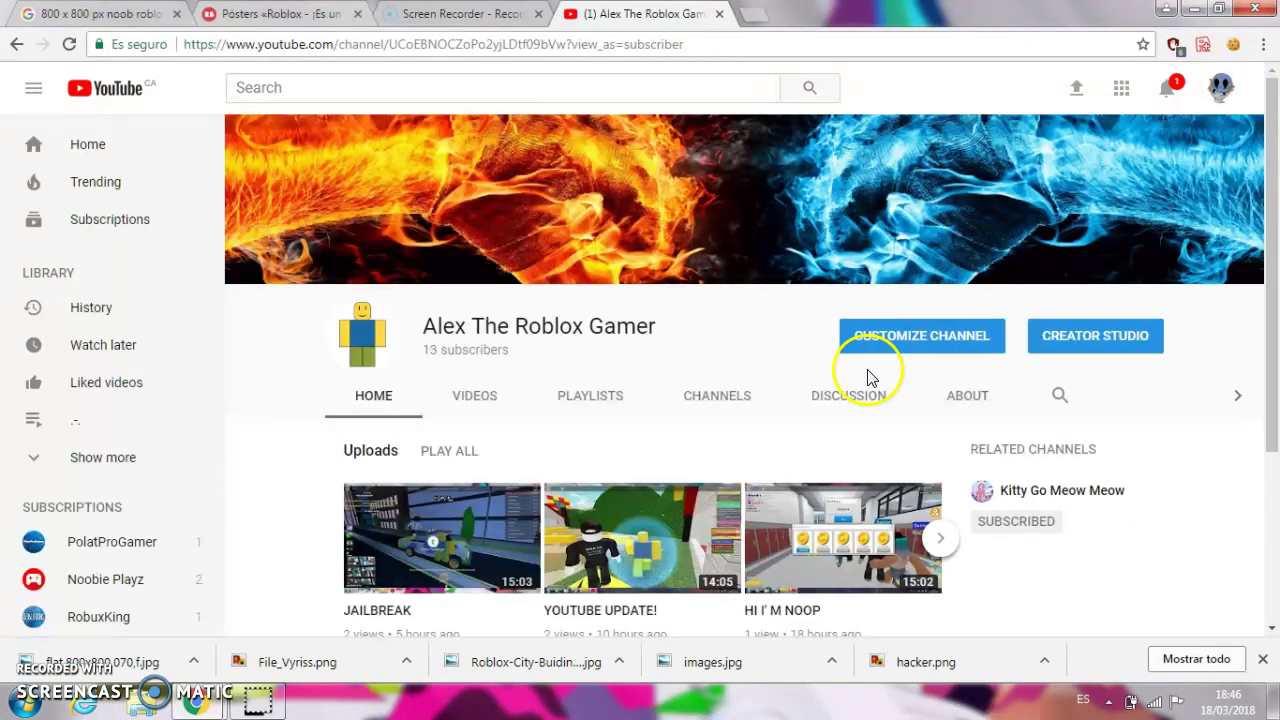
scroll(1230, 145, down, 5)
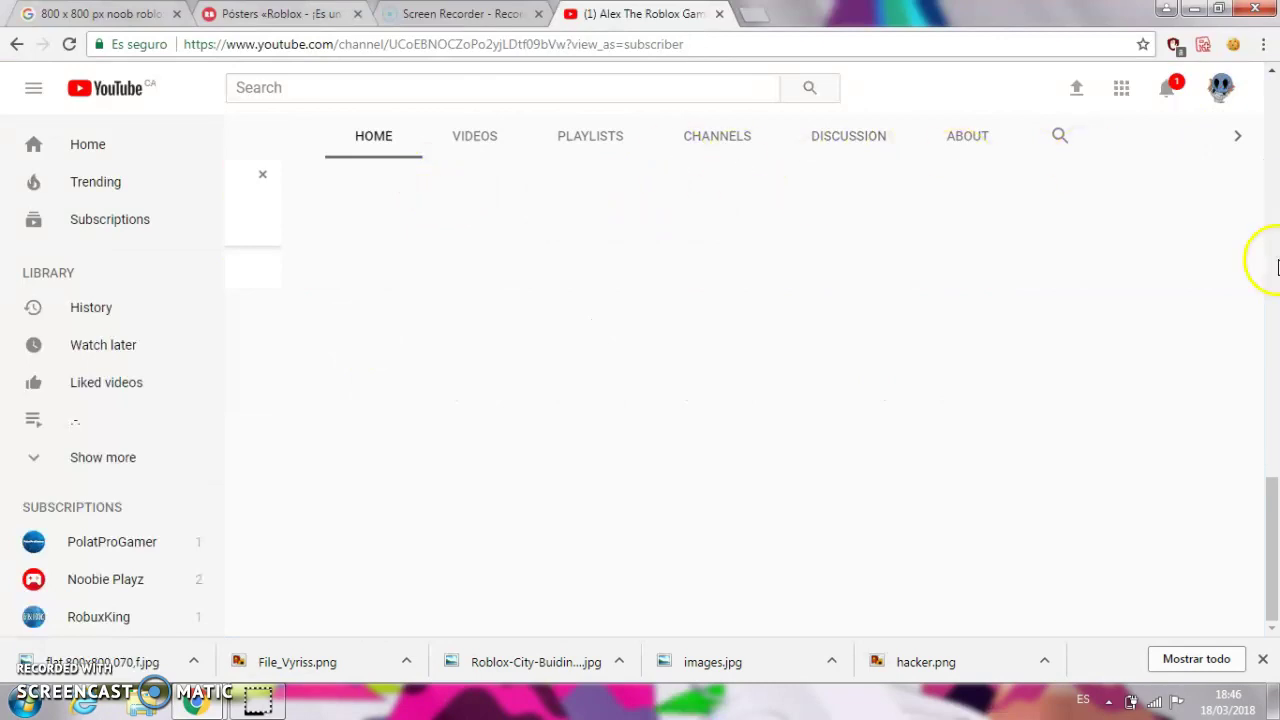
click(1277, 266)
drag(1277, 218, 1266, 80)
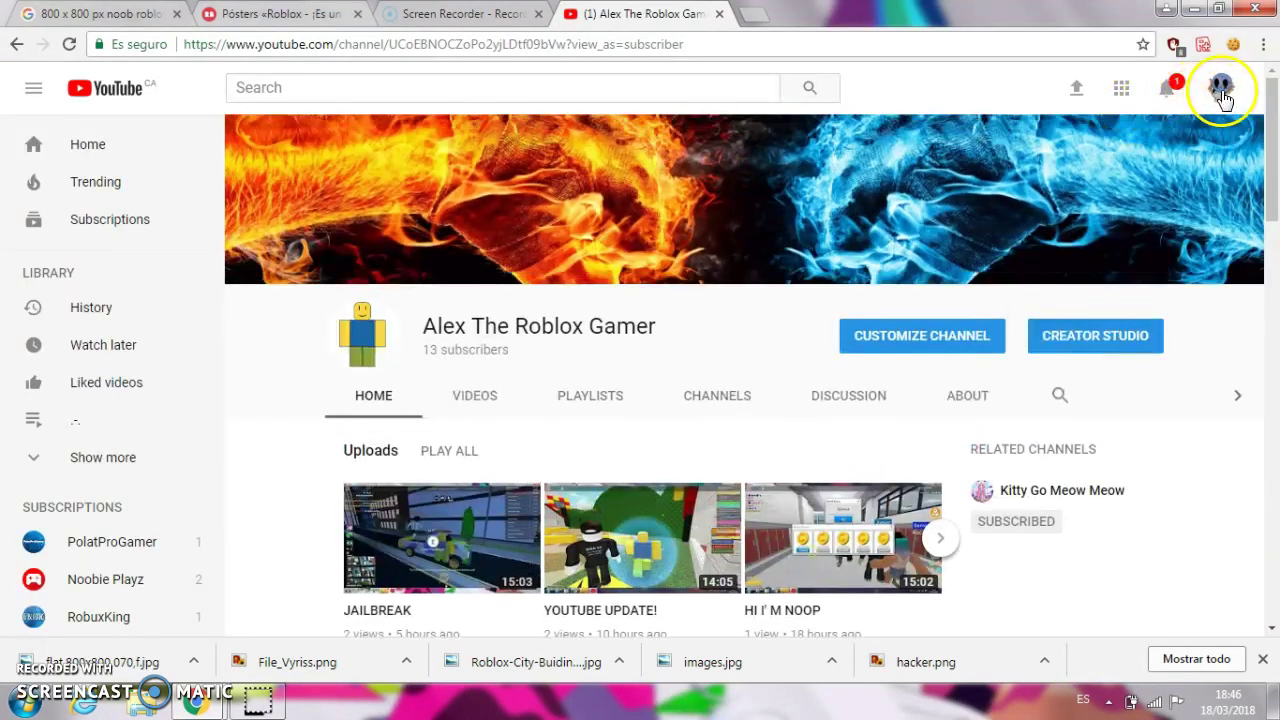
- Edit the channel icon through Google About me, choosing an existing tiger head picture as the profile photo
click(364, 332)
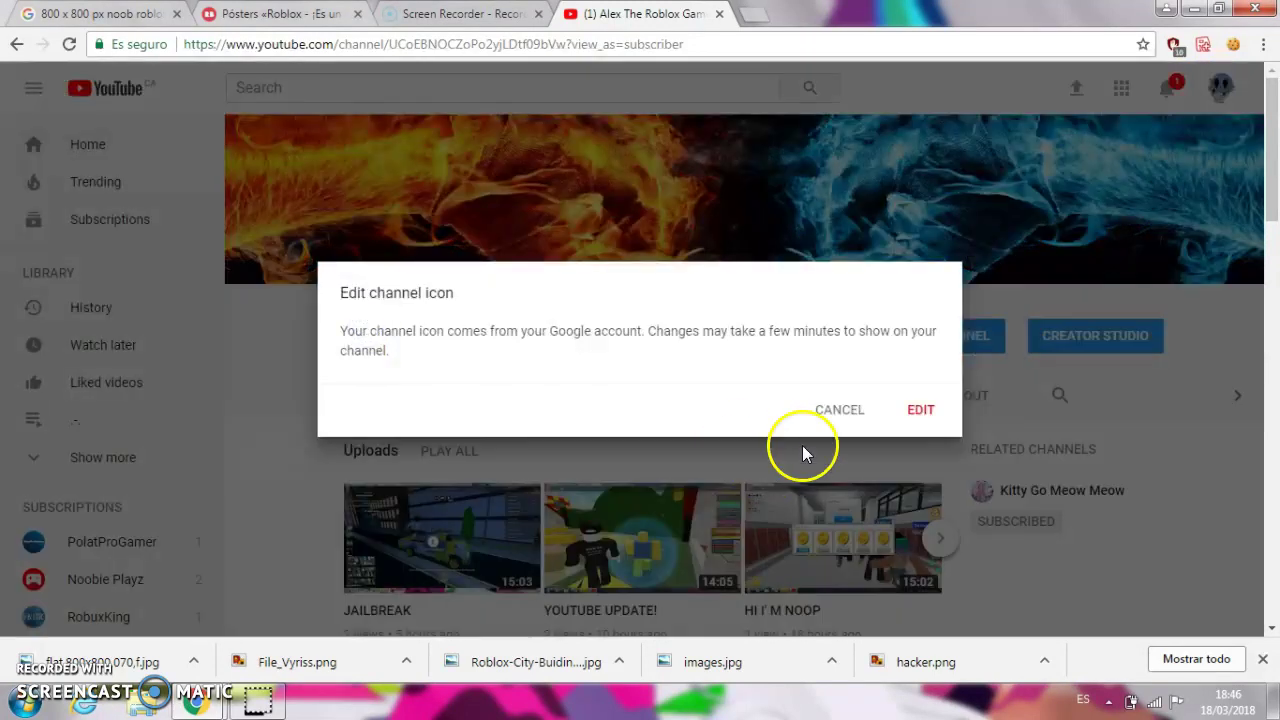
click(920, 409)
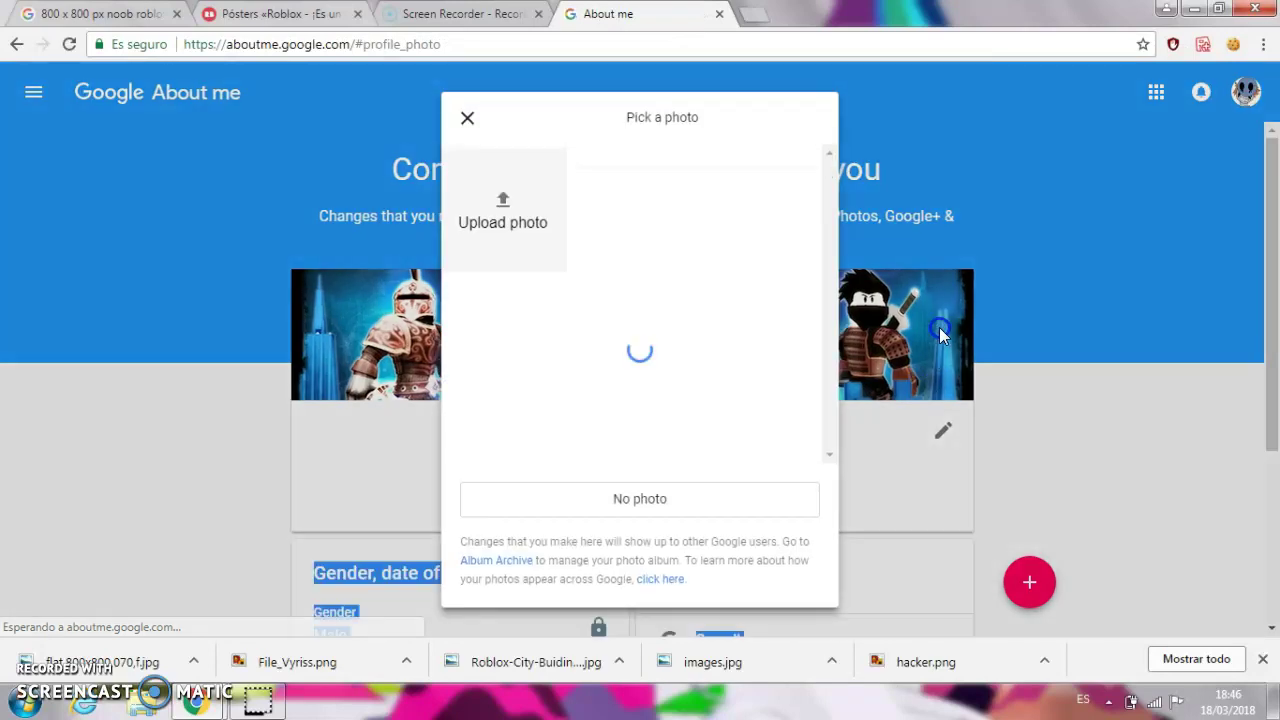
drag(828, 194, 794, 286)
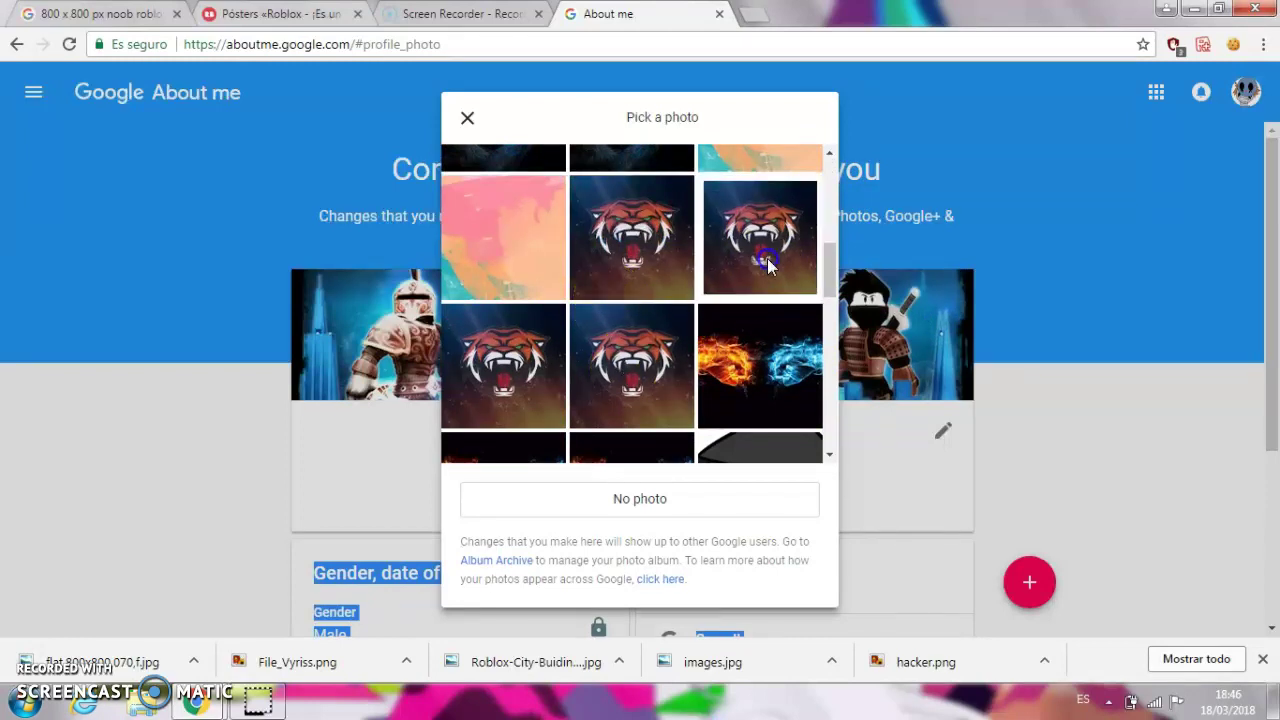
click(740, 290)
click(885, 92)
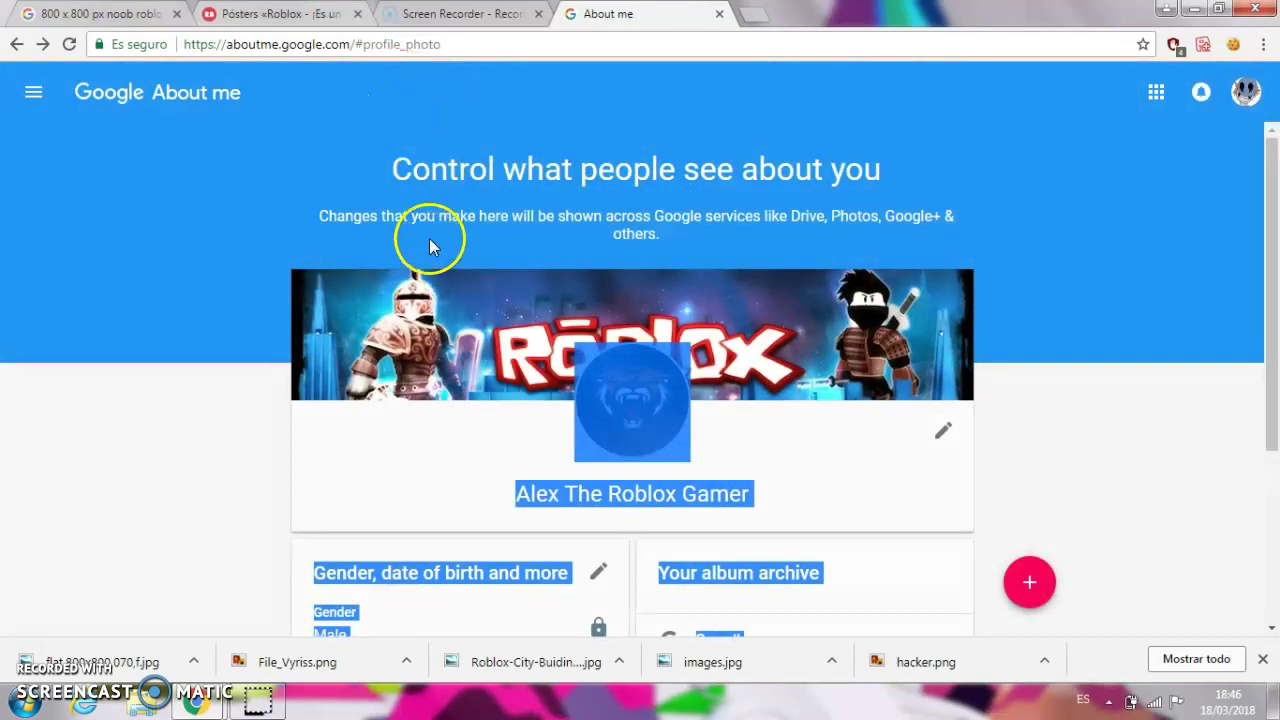
click(427, 165)
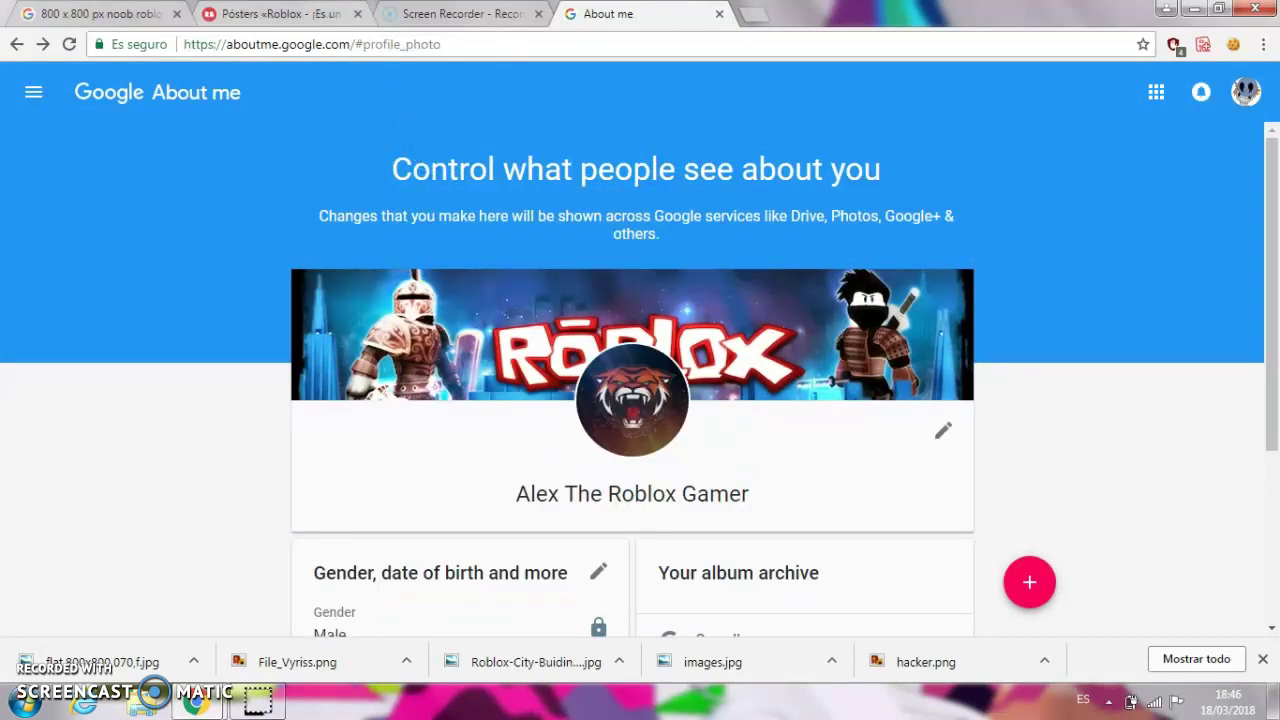
- Close the About me, Screen Recorder, Roblox posters and noob image search pages, keeping only a new blank tab
click(460, 14)
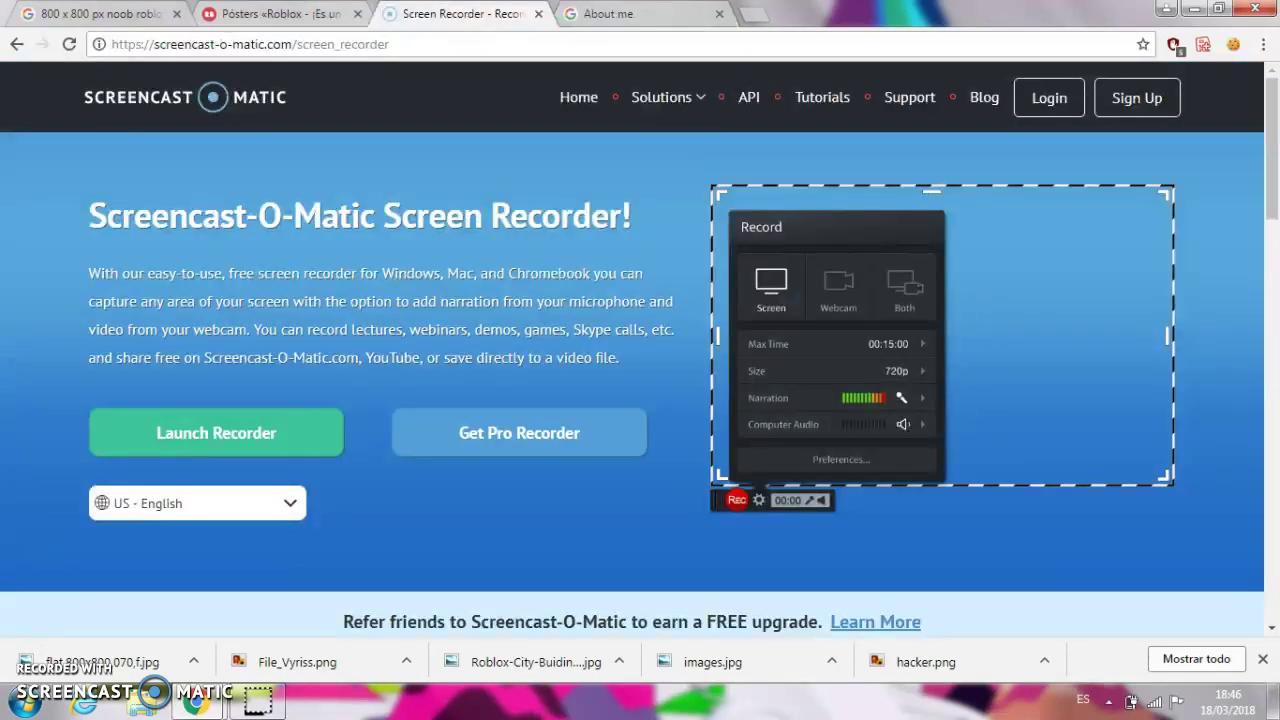
click(719, 14)
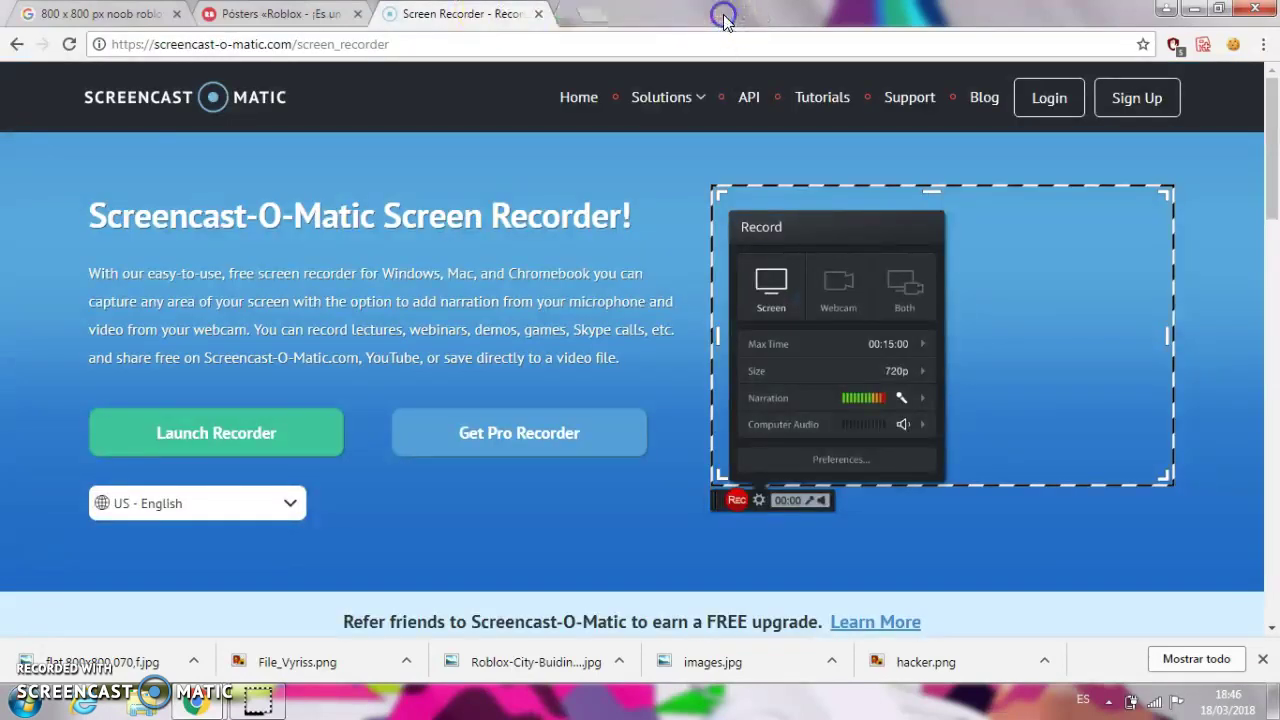
click(538, 15)
click(357, 14)
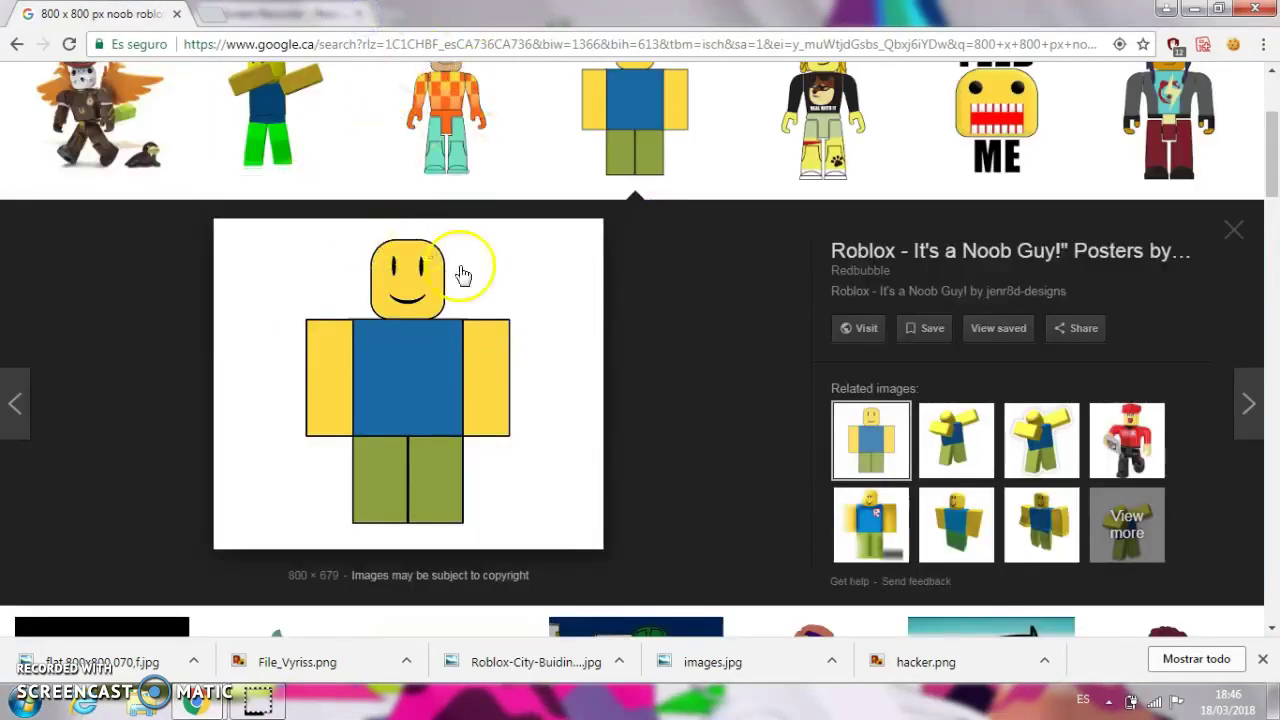
scroll(1274, 107, up, 3)
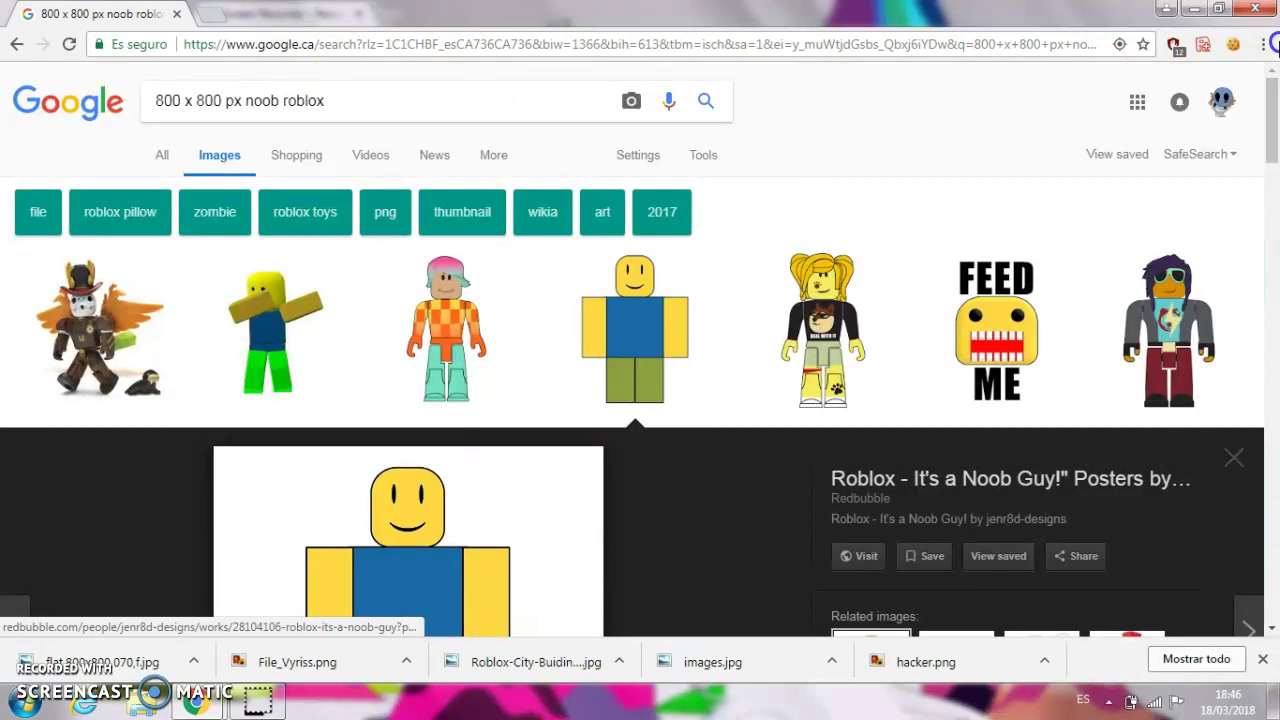
click(222, 13)
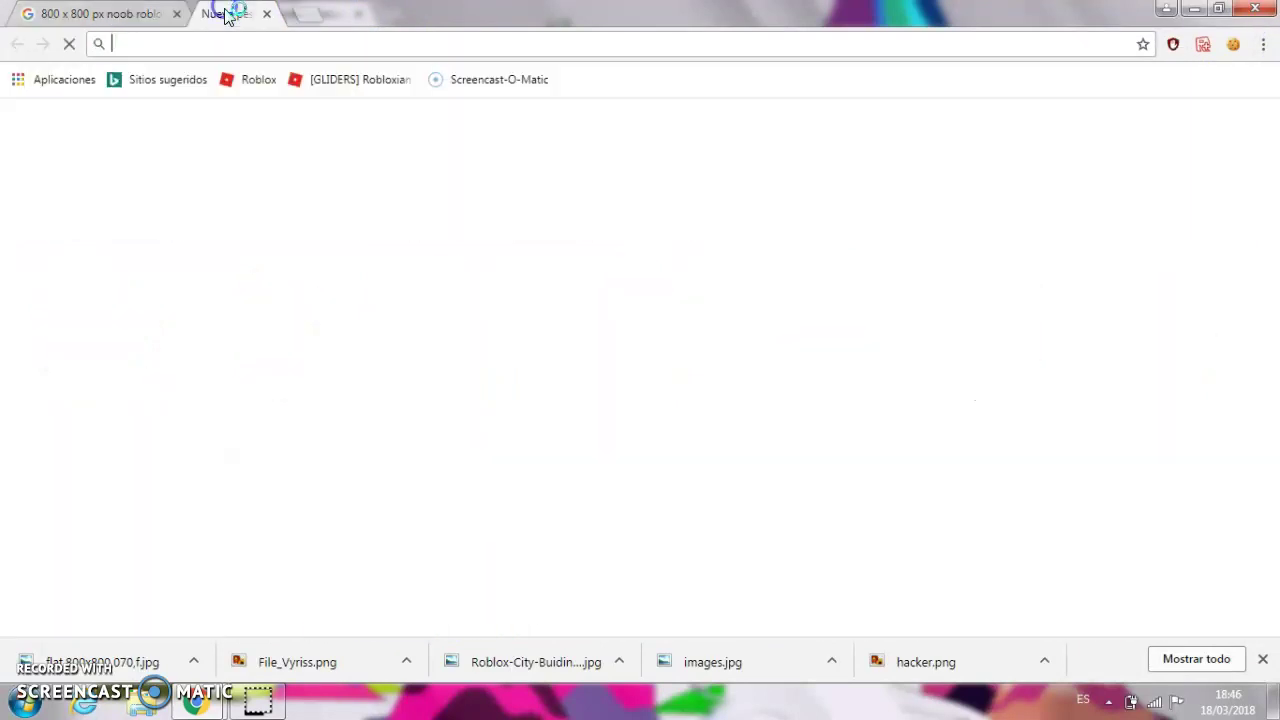
click(180, 18)
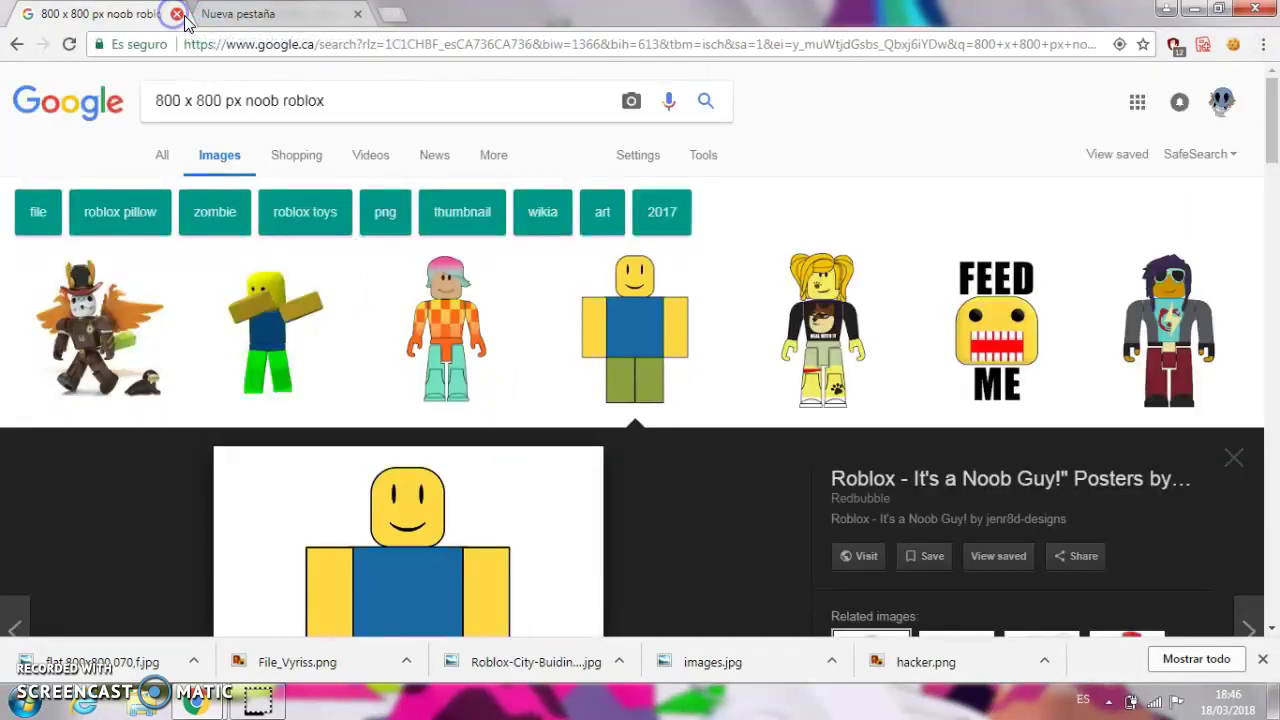
click(177, 14)
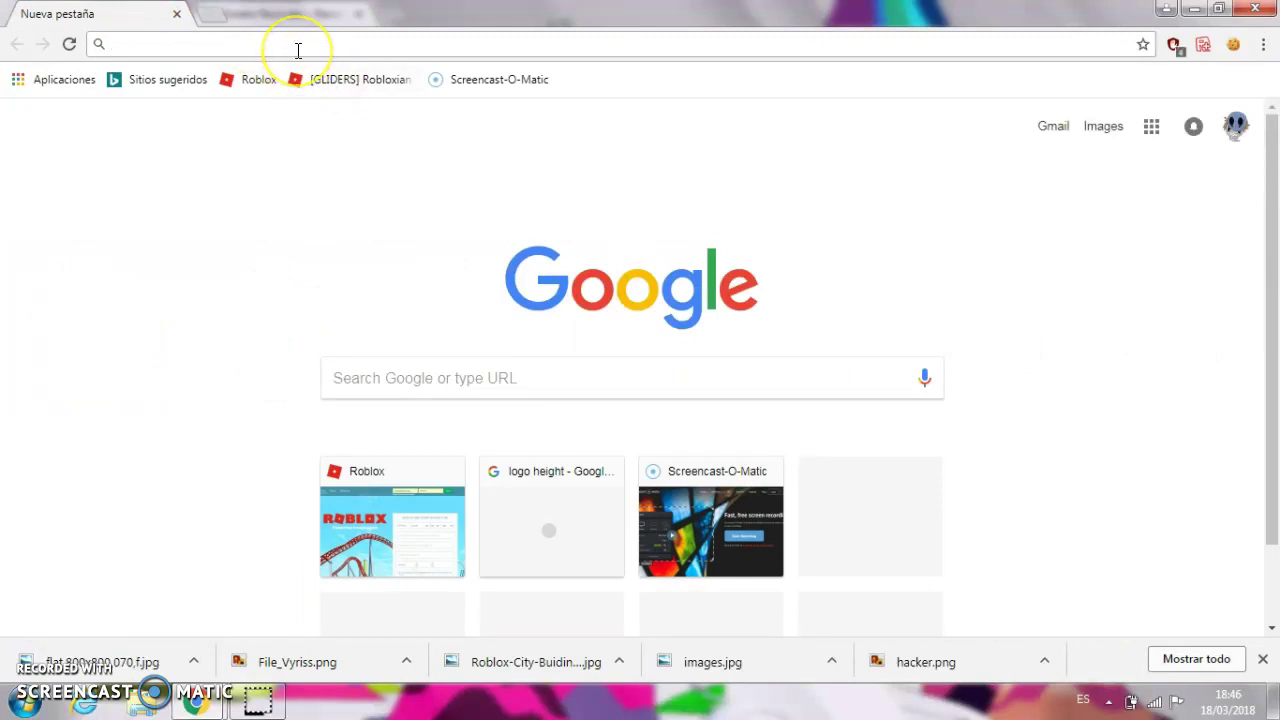
- Open the Alex The Roblox Gamer YouTube channel page from the suggested youtube addresses to check its profile picture
text(yoit)
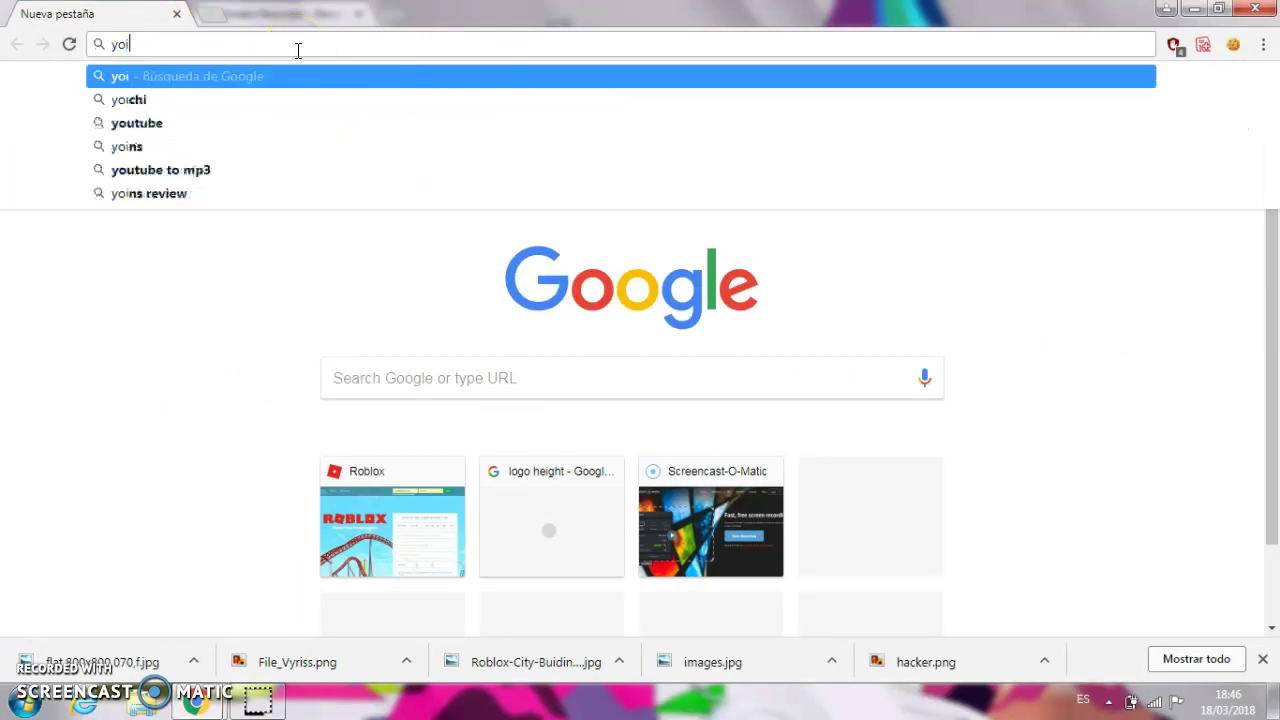
key(BackSpace)
key(BackSpace)
key(BackSpace)
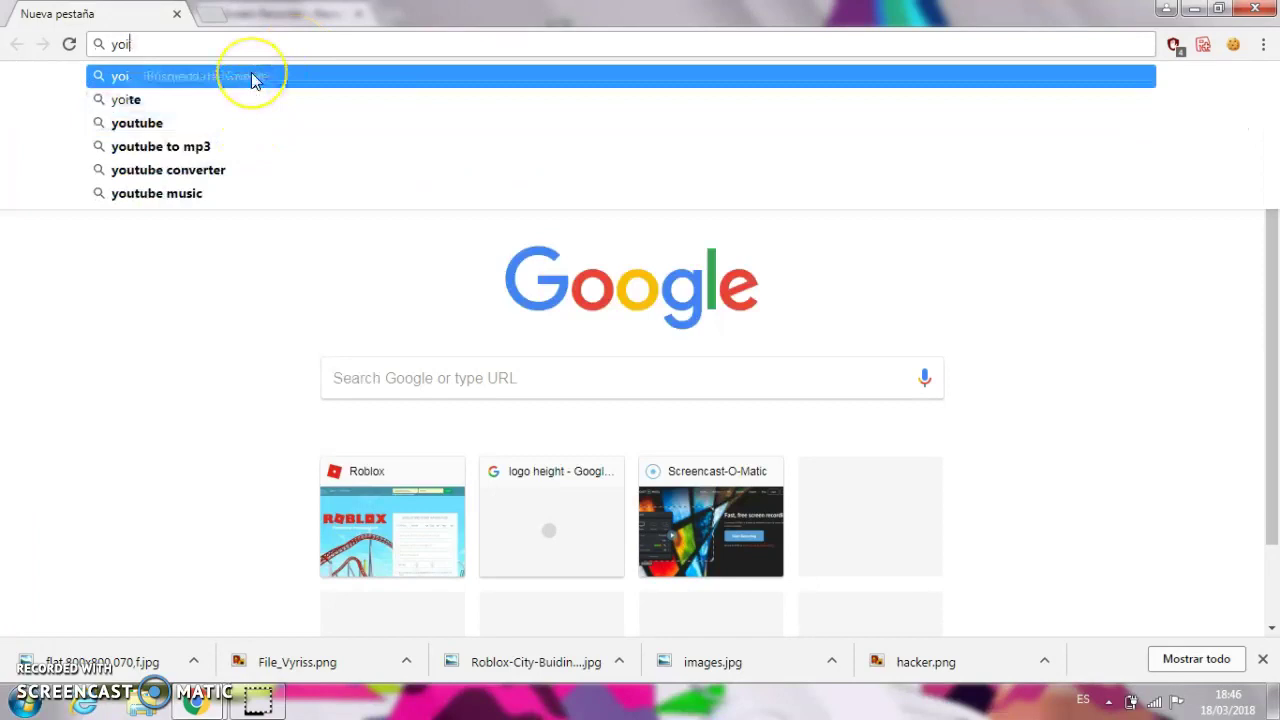
text(outube)
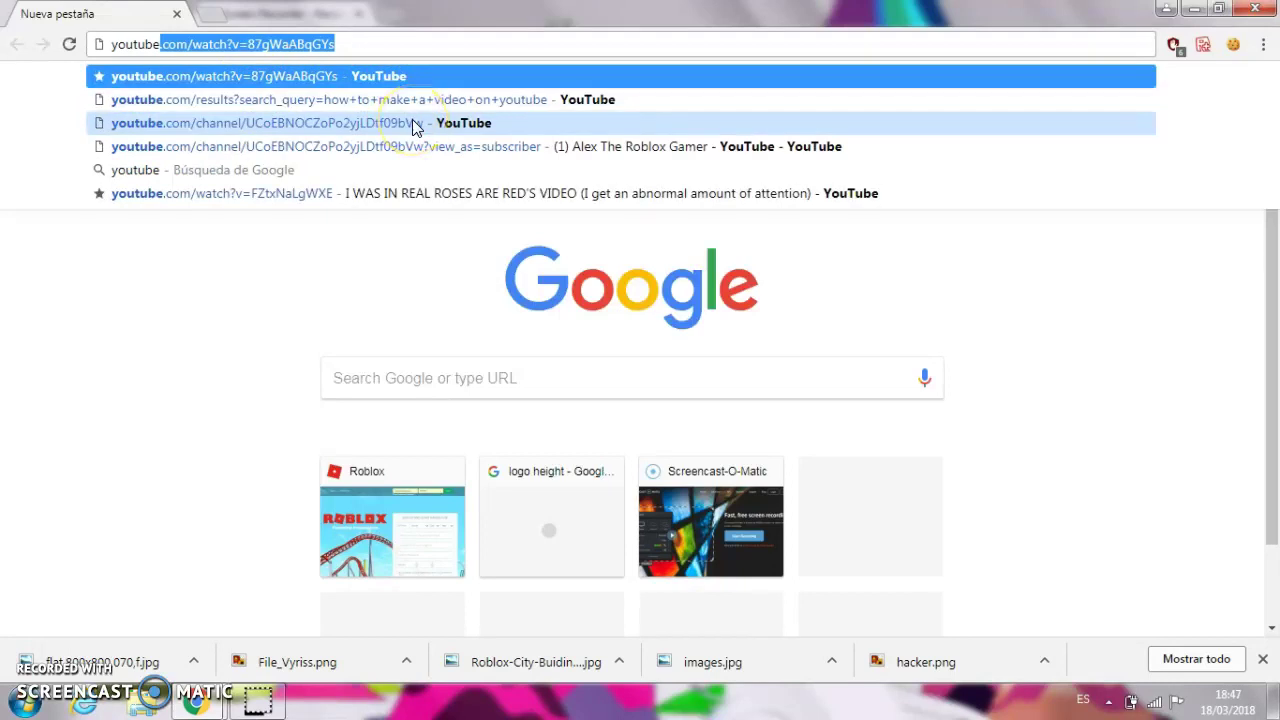
click(466, 145)
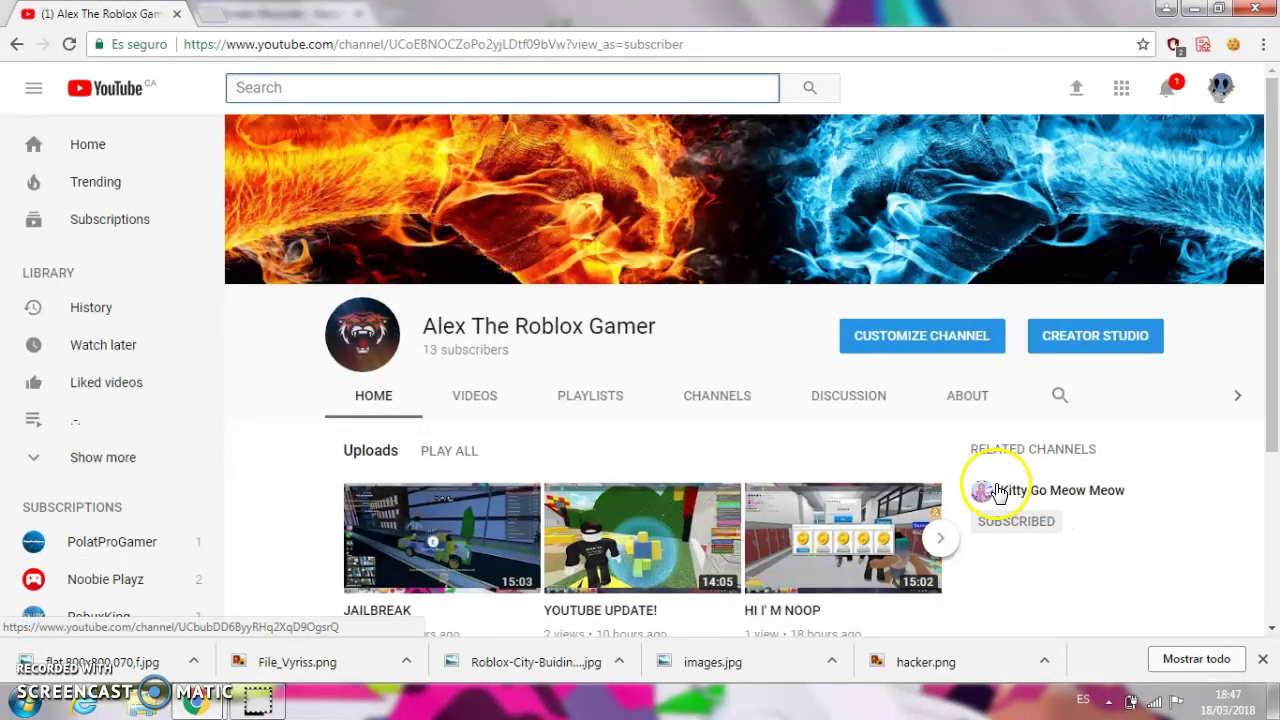
- View the related channel Kitty Go Meow Meow, and return to your own channel page with the downloads bar dismissed
click(998, 491)
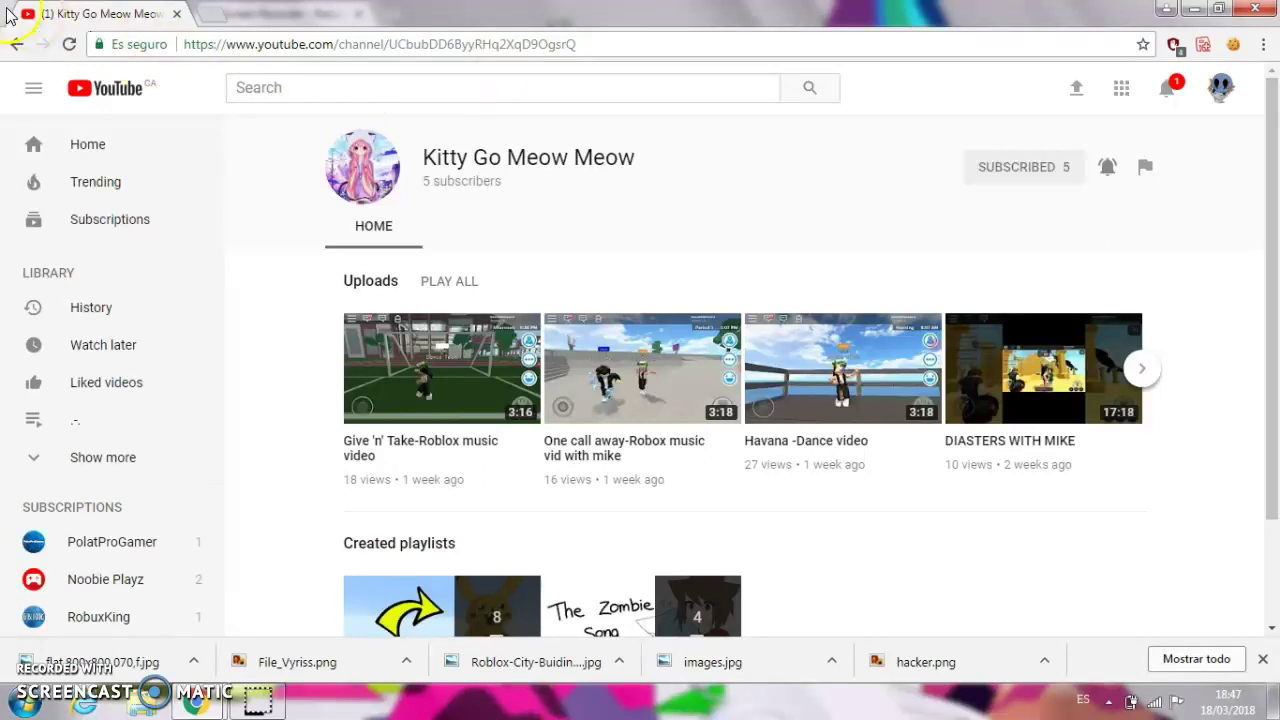
click(19, 44)
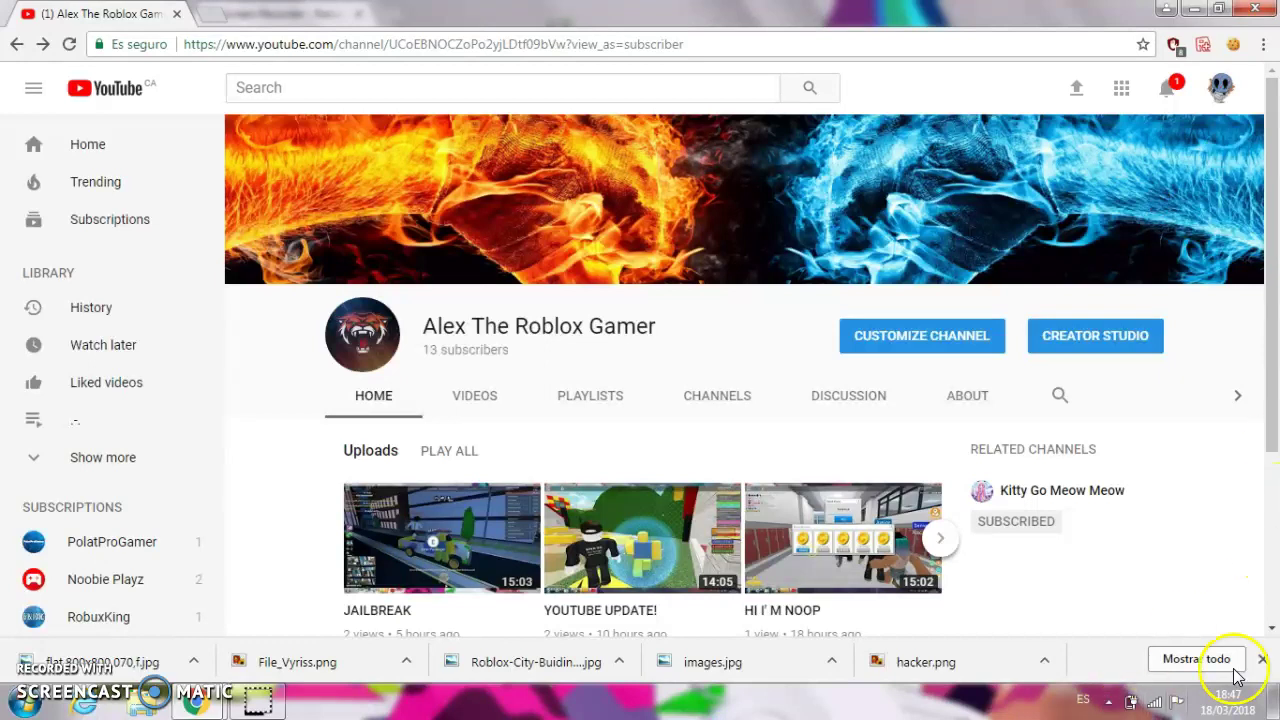
click(1263, 658)
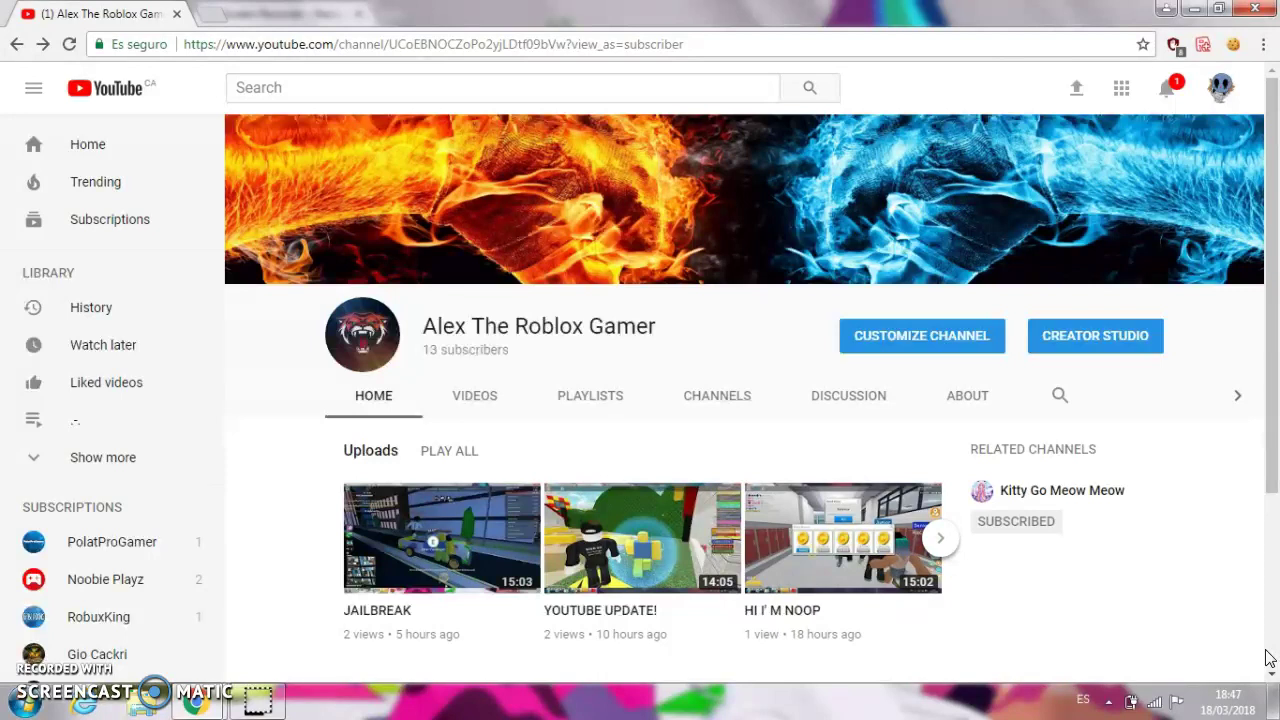
- Open the uploaded JAILBREAK video from the channel page and pause its playback
click(375, 550)
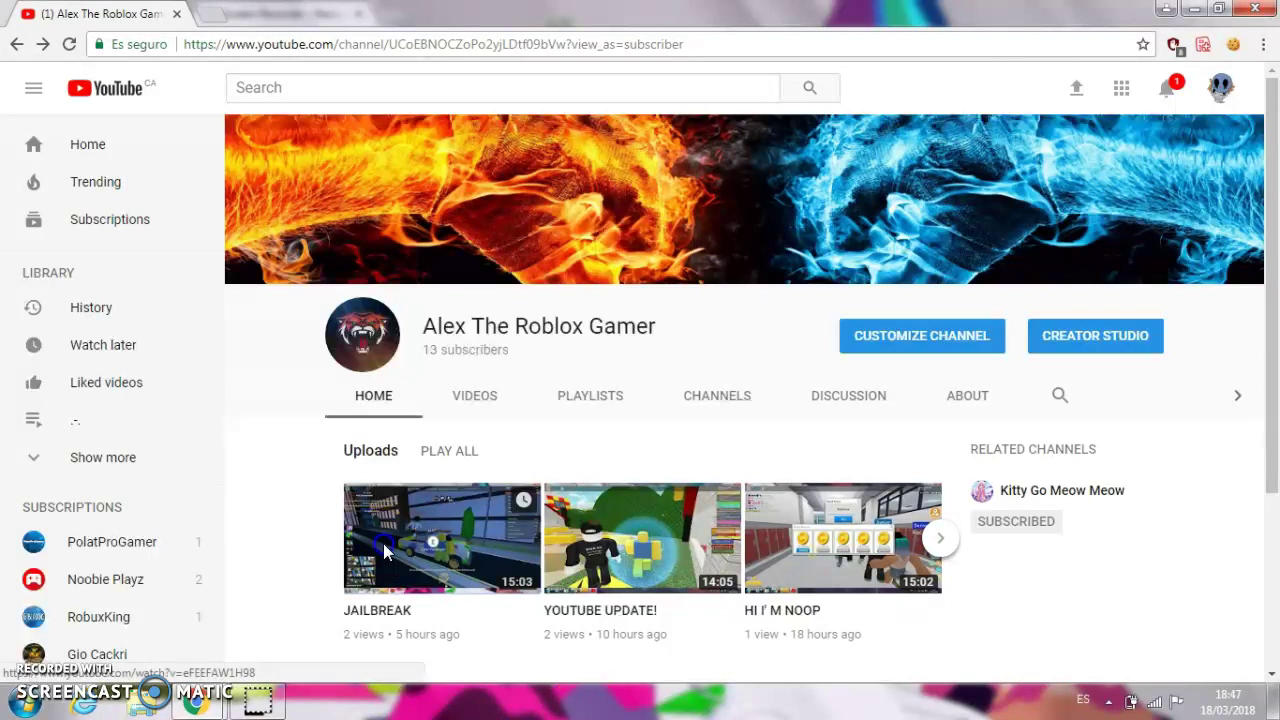
drag(1273, 258, 1273, 274)
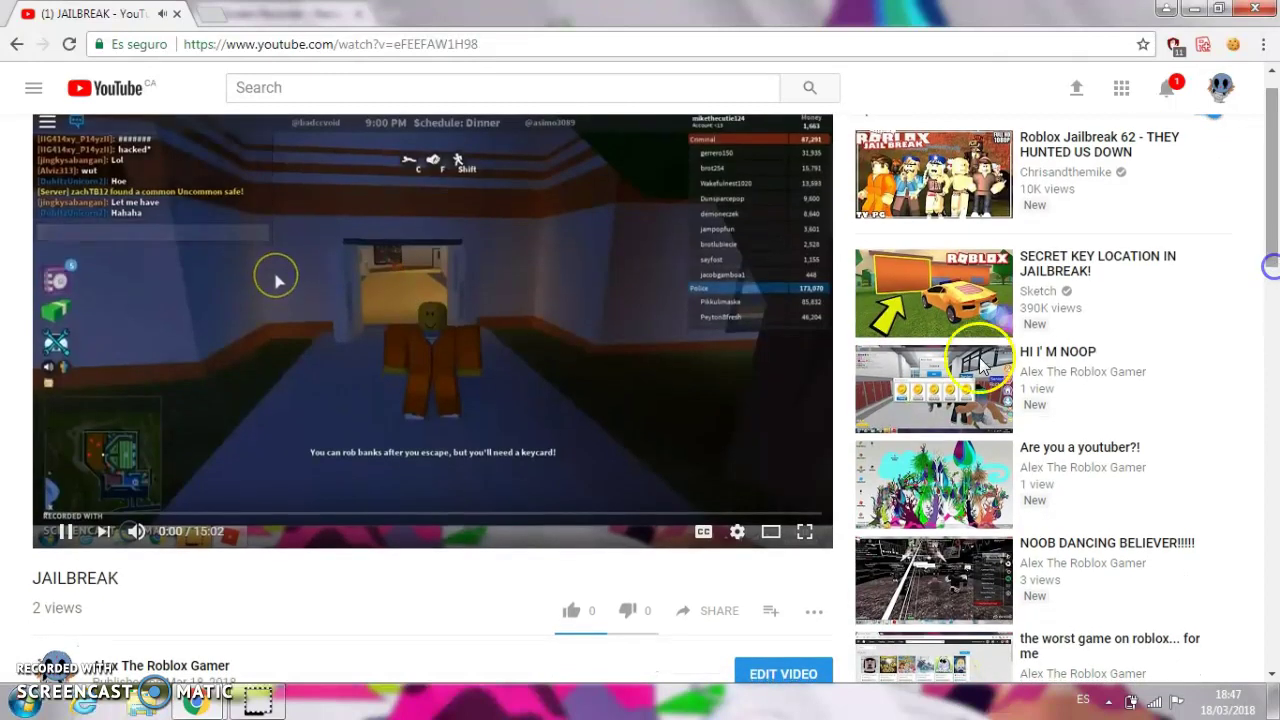
click(651, 297)
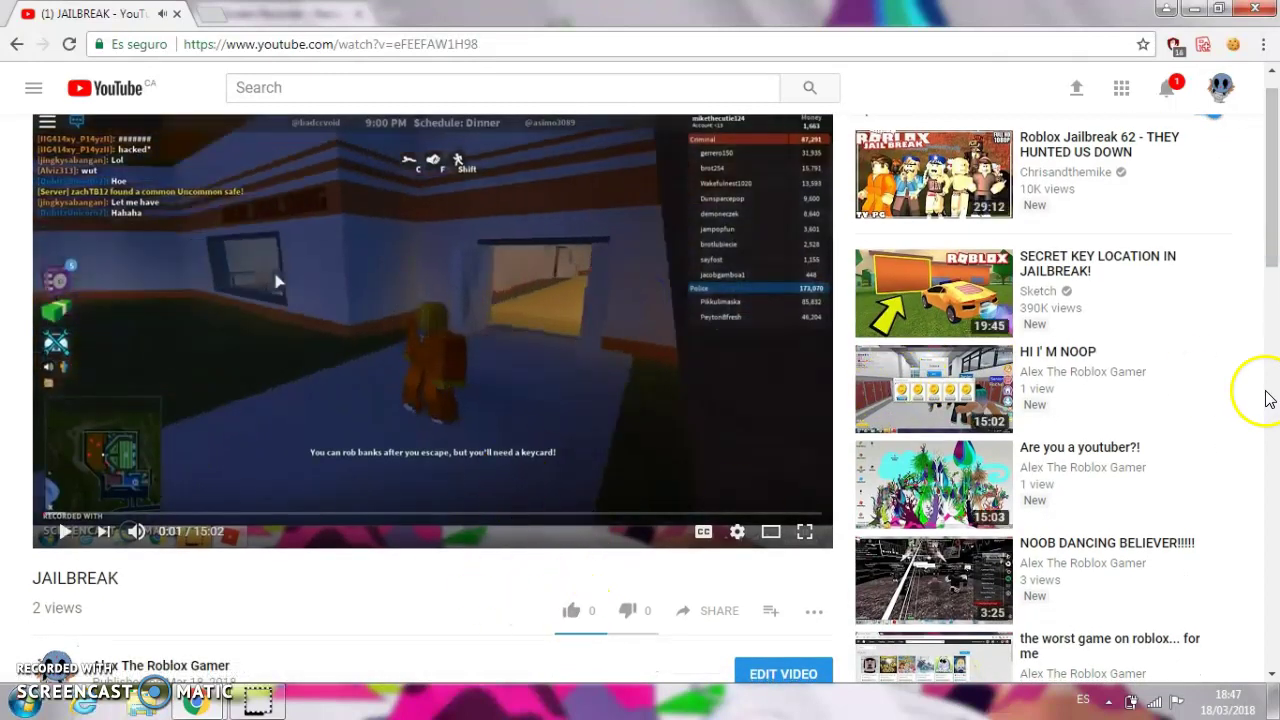
- Look over the details below the JAILBREAK video and remove the like given to it
drag(1268, 233, 1250, 300)
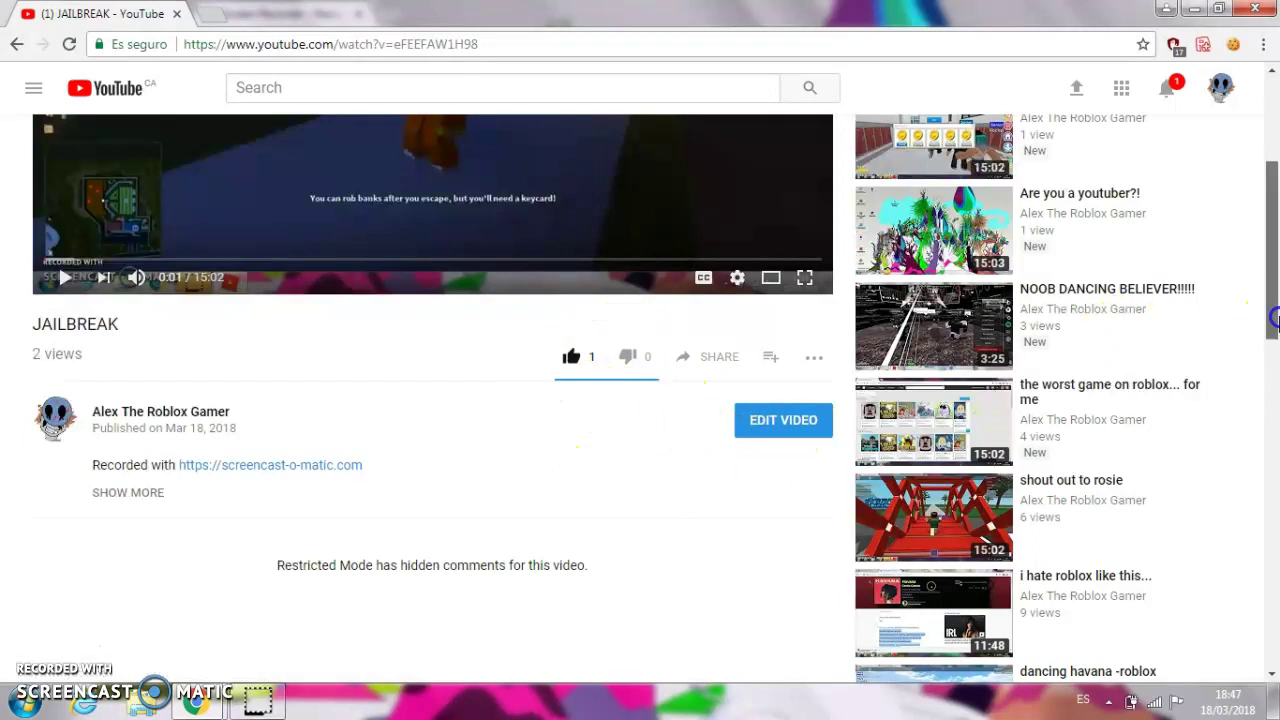
drag(1268, 314, 1274, 283)
click(571, 483)
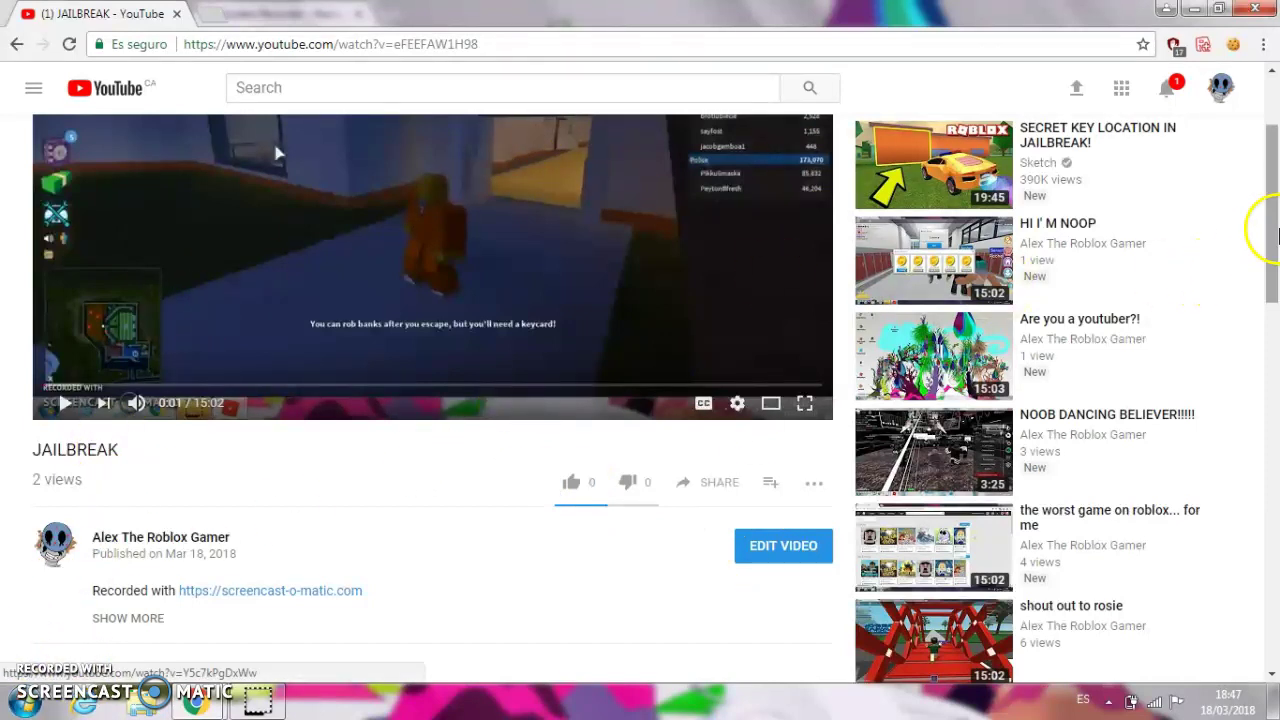
drag(1266, 229, 1275, 150)
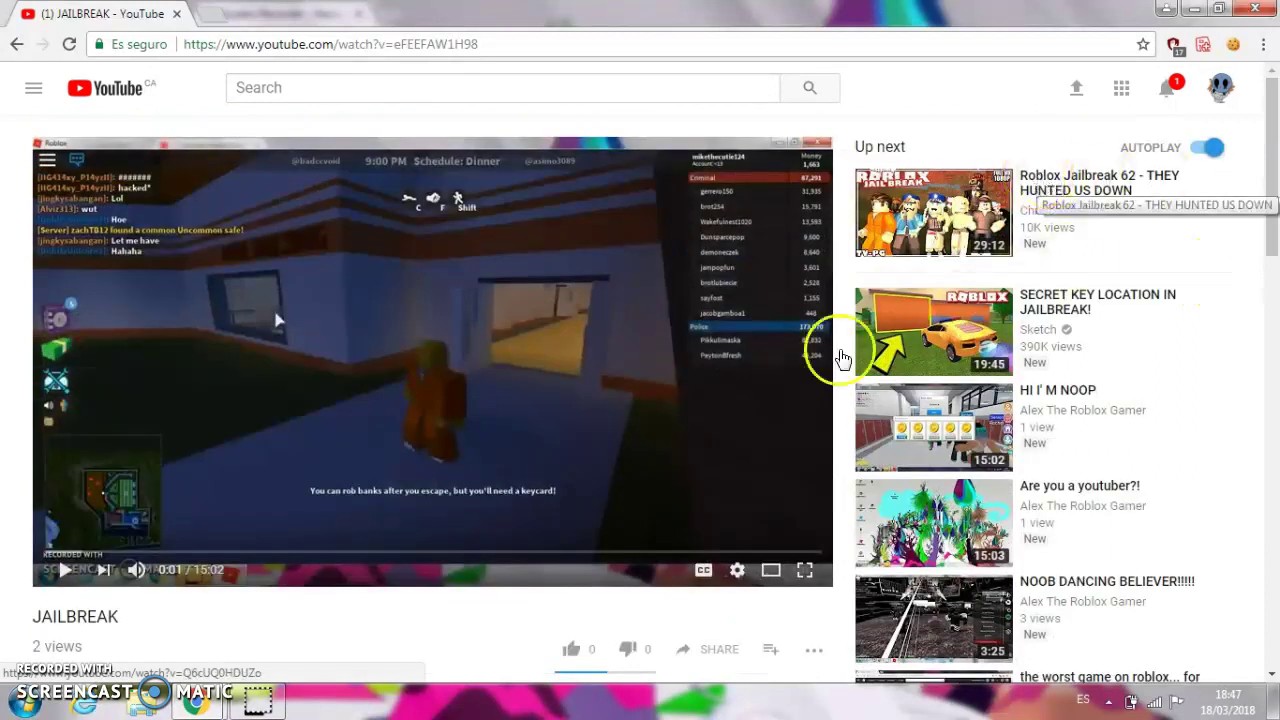